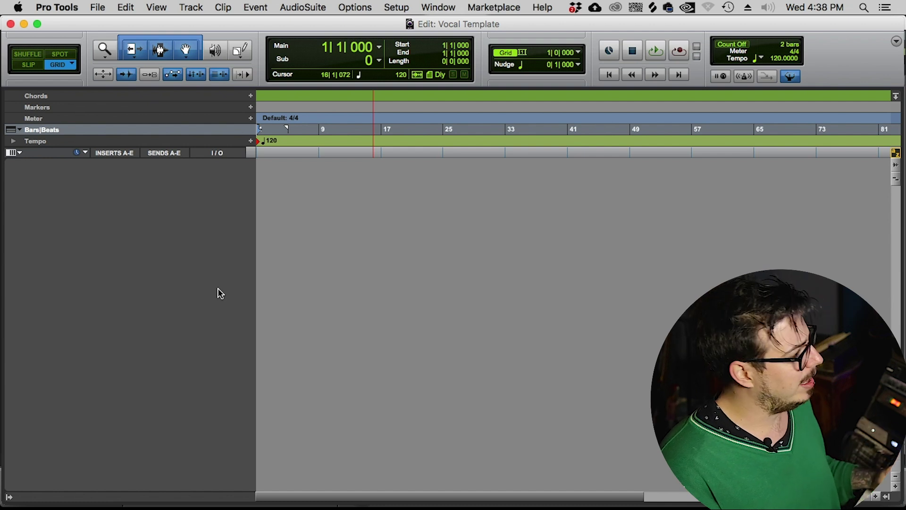
- Create 13 new mono audio tracks and 10 new stereo Aux Input tracks together
{"action": "key", "text": "super+shift+n"}
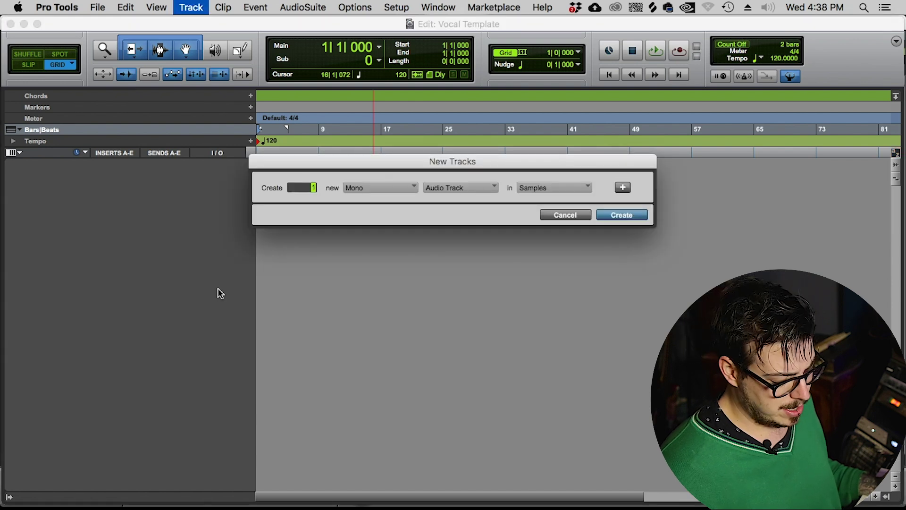
{"action": "type", "text": "13"}
{"action": "key", "text": "super+shift+Down"}
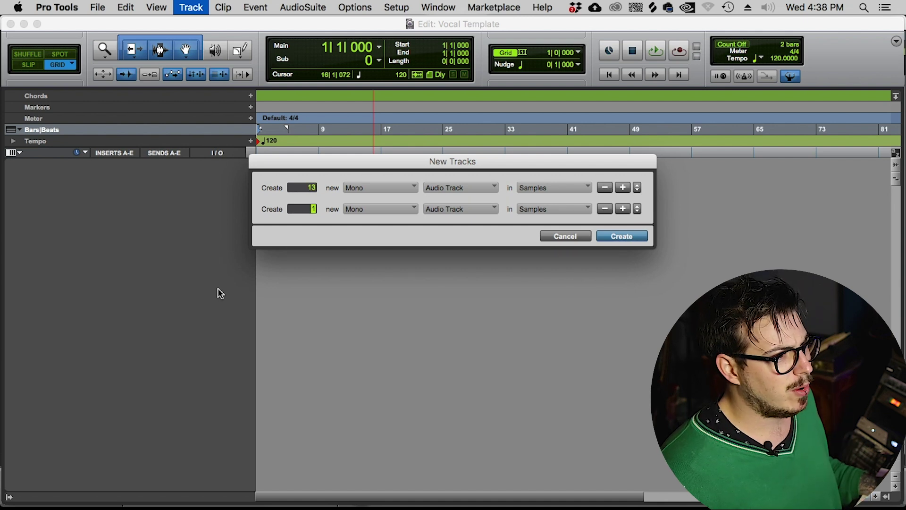
{"action": "type", "text": "10"}
{"action": "key", "text": "super+Right"}
{"action": "key", "text": "super+Down"}
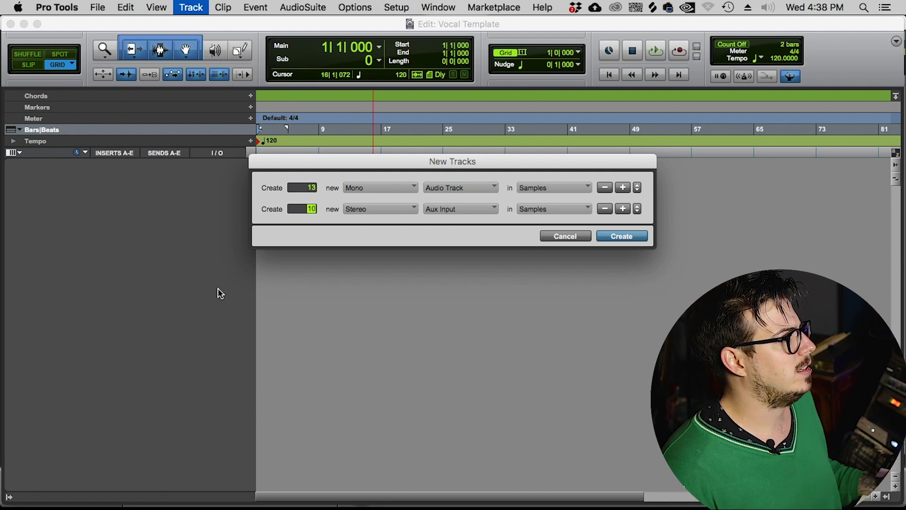
{"action": "left_click", "coordinate": [386, 210]}
{"action": "left_click", "coordinate": [437, 225]}
{"action": "left_click", "coordinate": [442, 209]}
{"action": "left_click", "coordinate": [409, 227]}
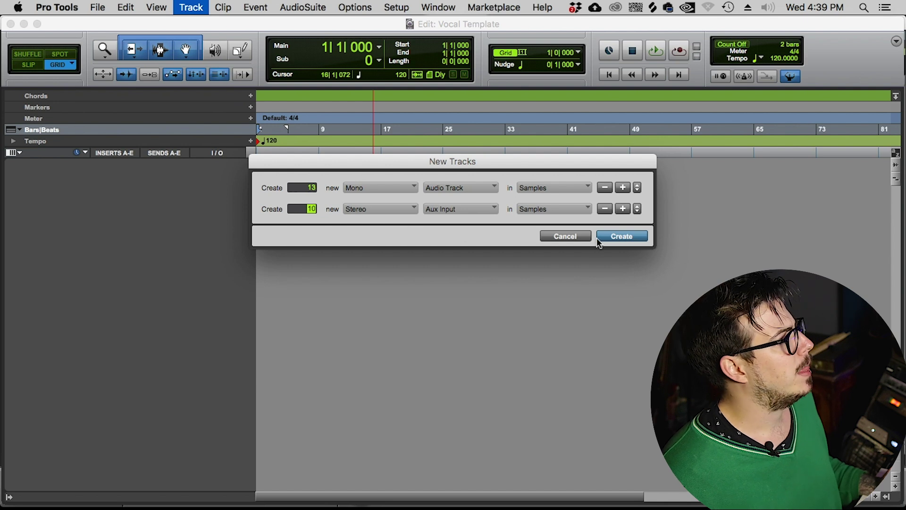
{"action": "left_click", "coordinate": [628, 235]}
{"action": "scroll", "coordinate": [393, 406], "scroll_direction": "down", "scroll_amount": 8}
{"action": "scroll", "coordinate": [92, 228], "scroll_direction": "up", "scroll_amount": 9}
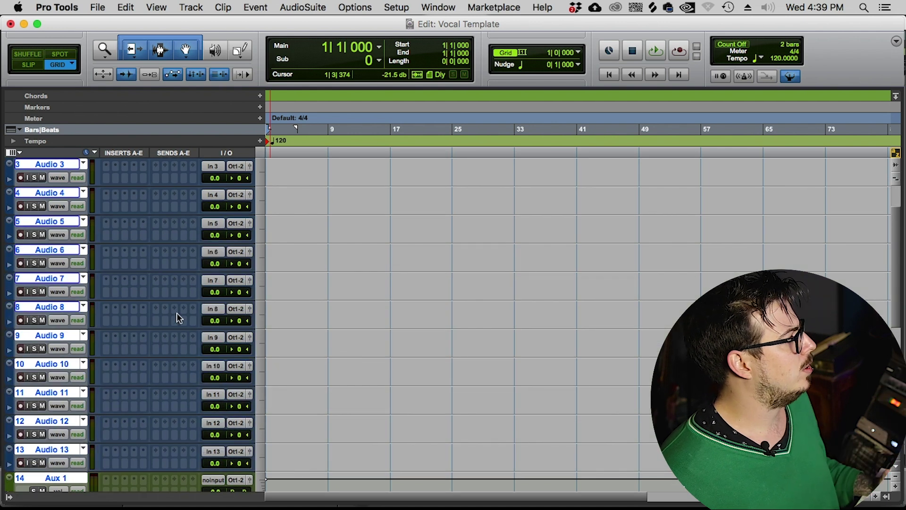
- Select only the 13 audio tracks and assign In 16 (Mono) as the input for all of them
{"action": "left_click", "coordinate": [63, 451], "text": "alt"}
{"action": "scroll", "coordinate": [90, 400], "scroll_direction": "up", "scroll_amount": 2}
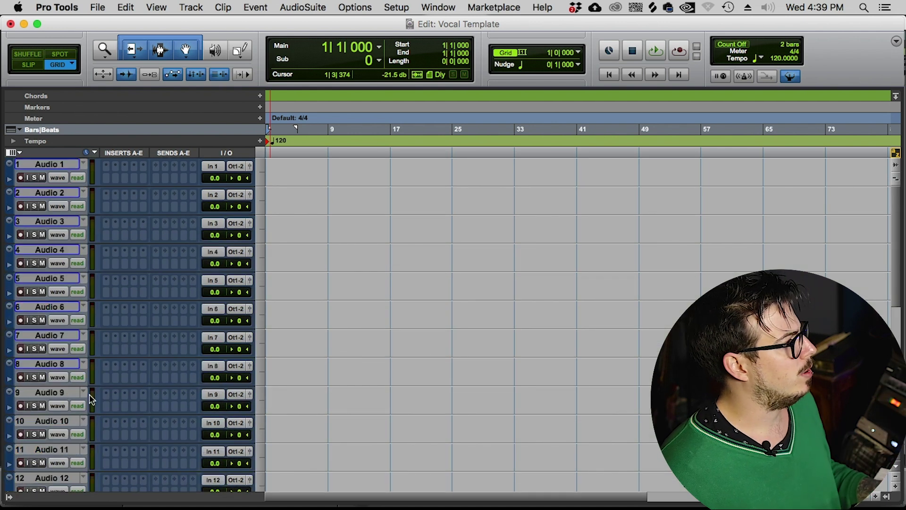
{"action": "scroll", "coordinate": [150, 384], "scroll_direction": "down", "scroll_amount": 3}
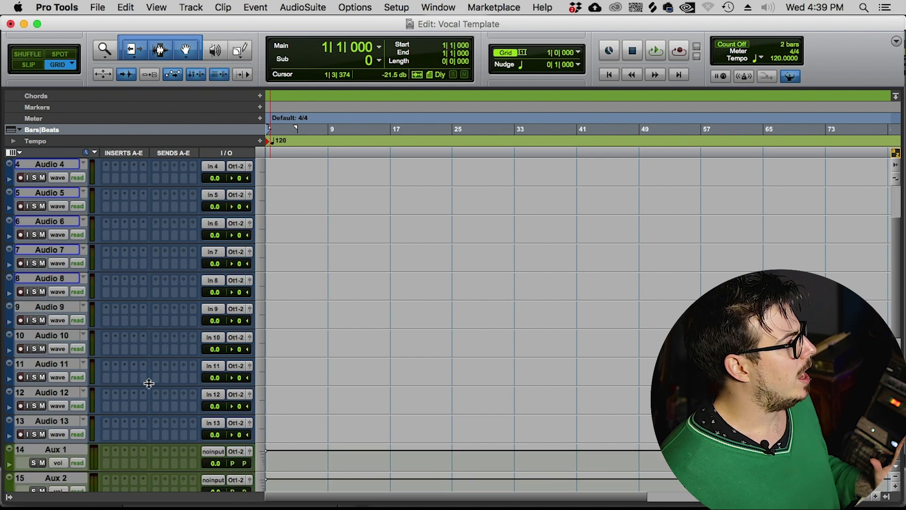
{"action": "left_click", "coordinate": [33, 420], "text": "super"}
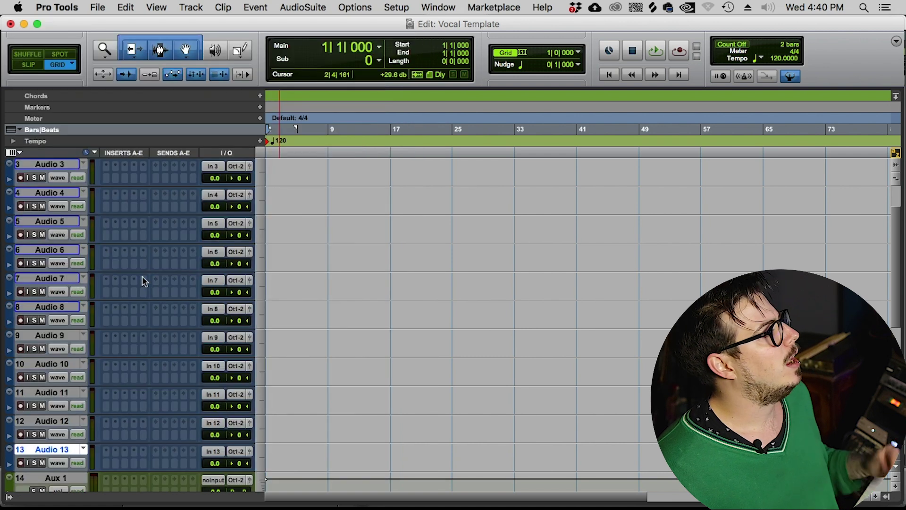
{"action": "left_click", "coordinate": [54, 165], "text": "shift"}
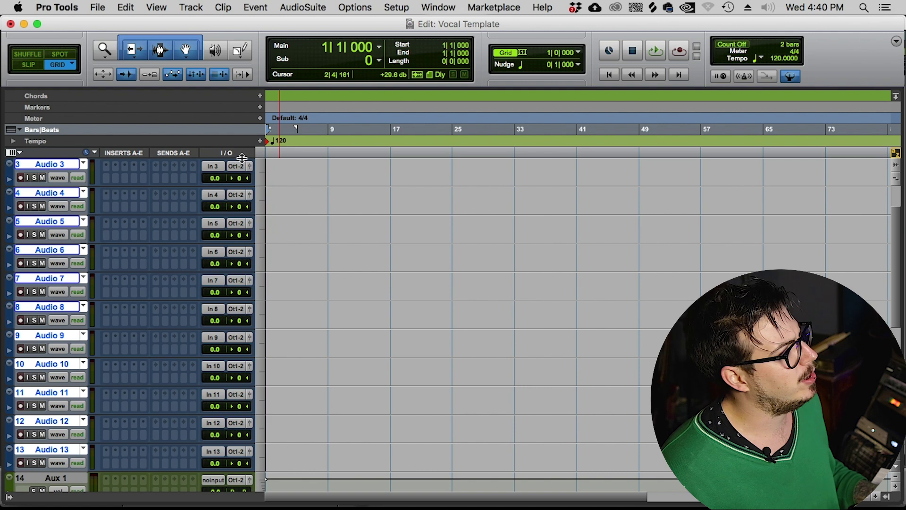
{"action": "right_click", "coordinate": [220, 154]}
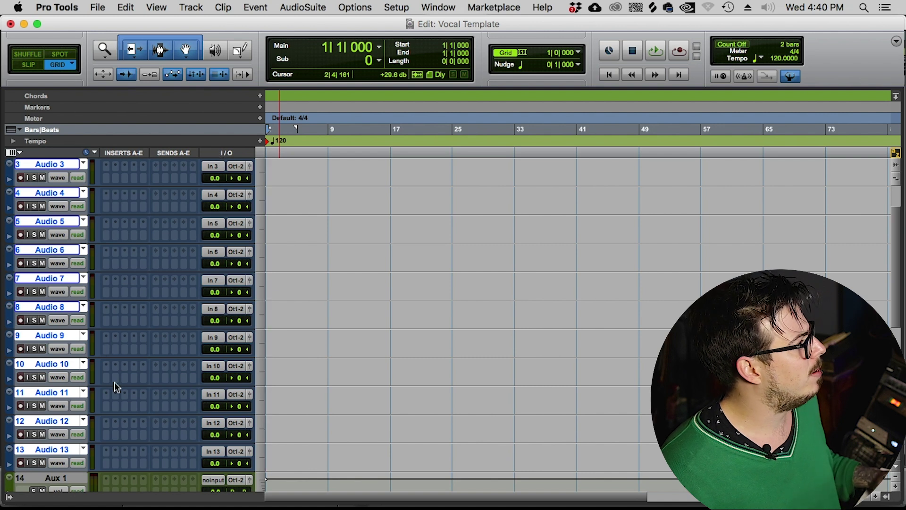
{"action": "scroll", "coordinate": [198, 212], "scroll_direction": "up", "scroll_amount": 2}
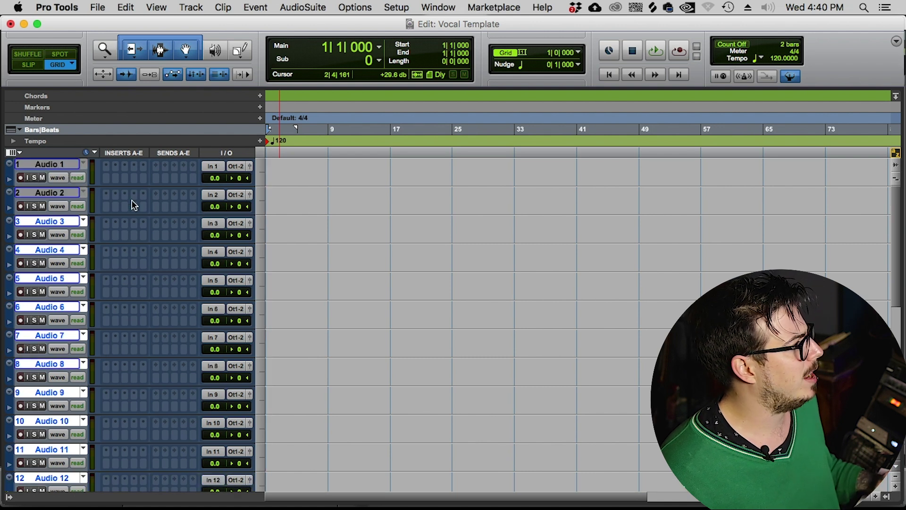
{"action": "scroll", "coordinate": [94, 224], "scroll_direction": "down", "scroll_amount": 3}
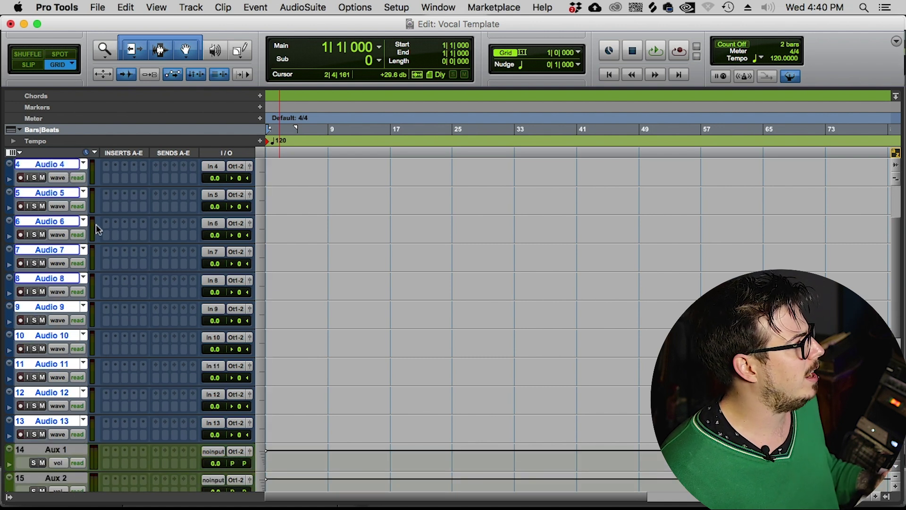
{"action": "left_click", "coordinate": [222, 165]}
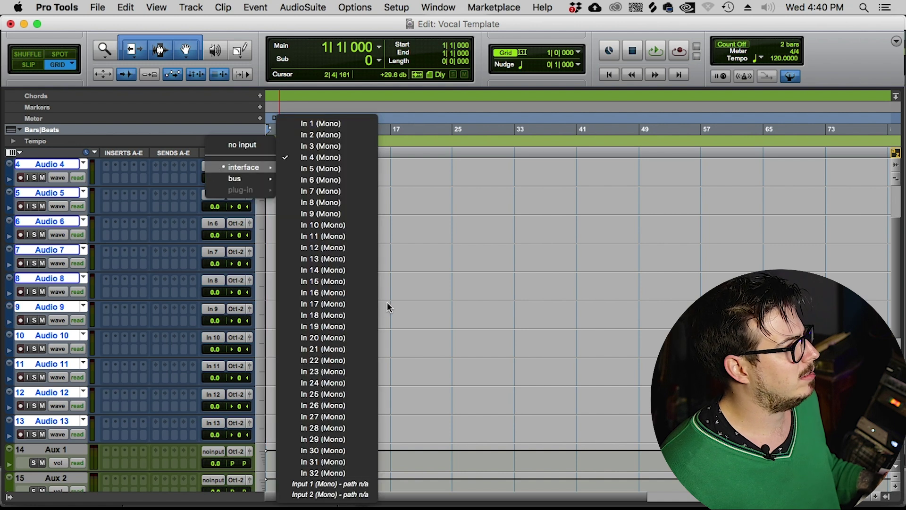
{"action": "left_click", "coordinate": [348, 292], "text": "alt"}
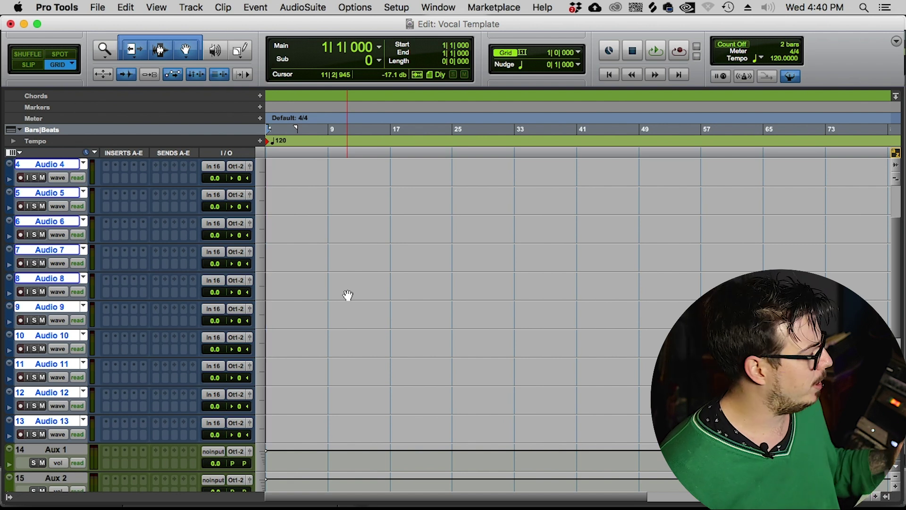
- Name the first three audio tracks Vx Lead, Vdbl L and Vdbl R
{"action": "scroll", "coordinate": [352, 308], "scroll_direction": "up", "scroll_amount": 3}
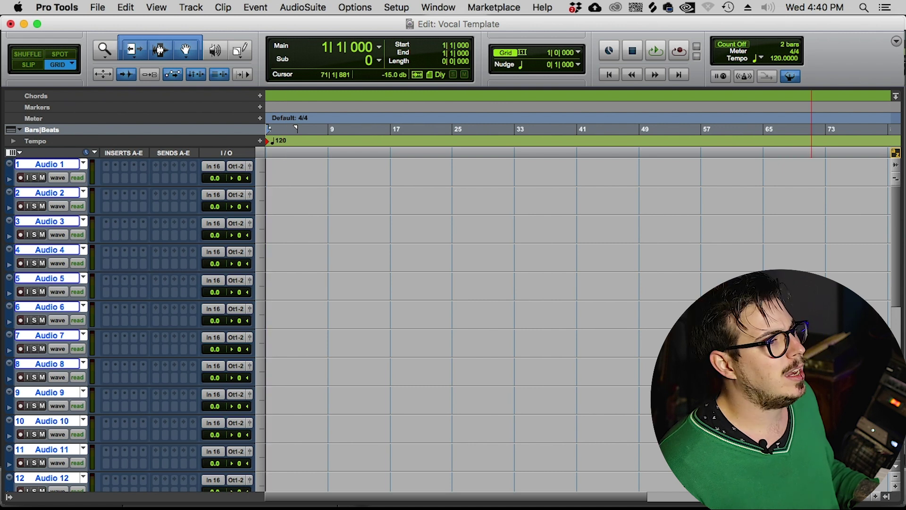
{"action": "double_click", "coordinate": [61, 164]}
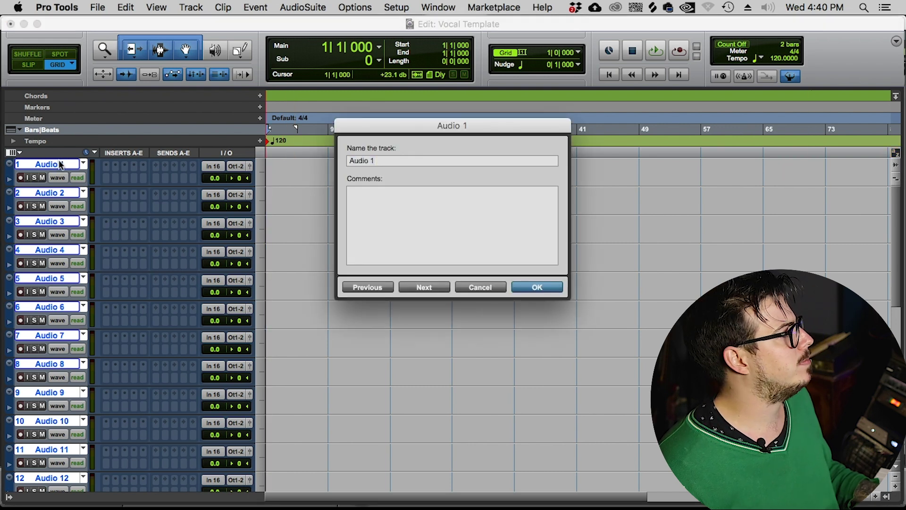
{"action": "type", "text": "Vx"}
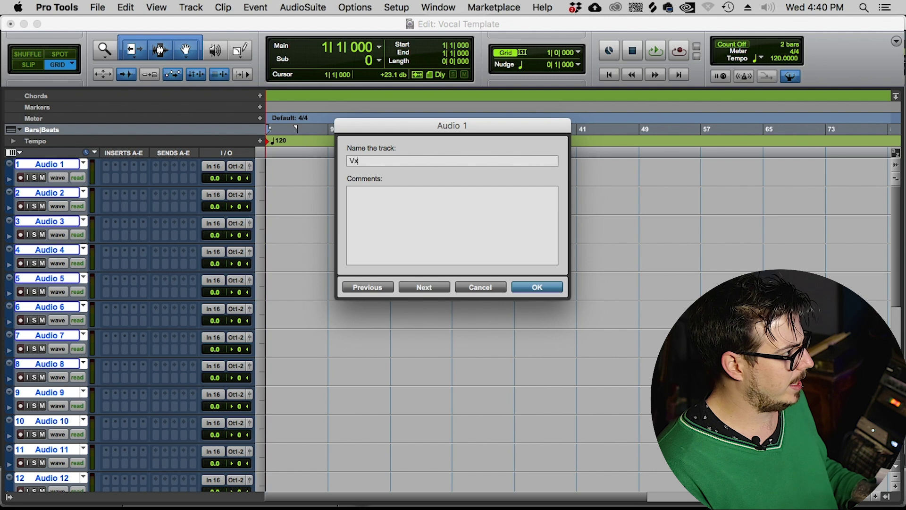
{"action": "type", "text": " Lead"}
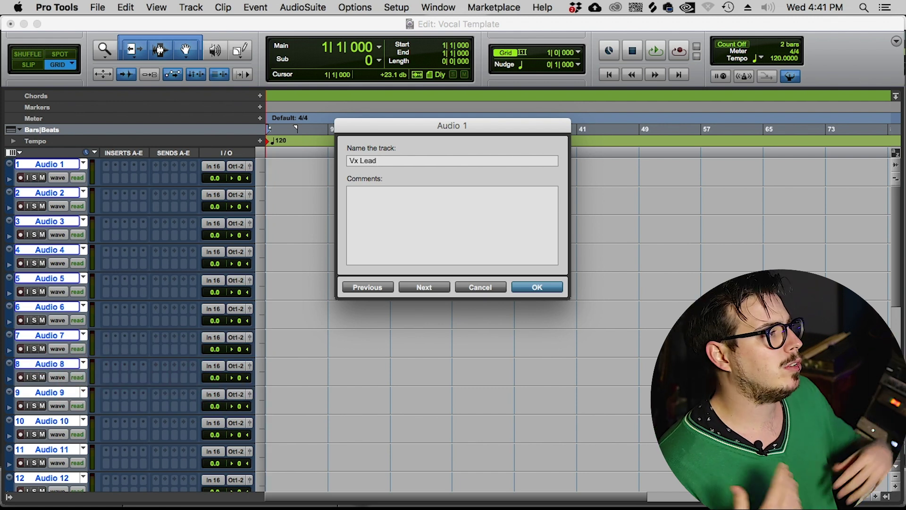
{"action": "key", "text": "super+Right"}
{"action": "type", "text": "Vdbl L"}
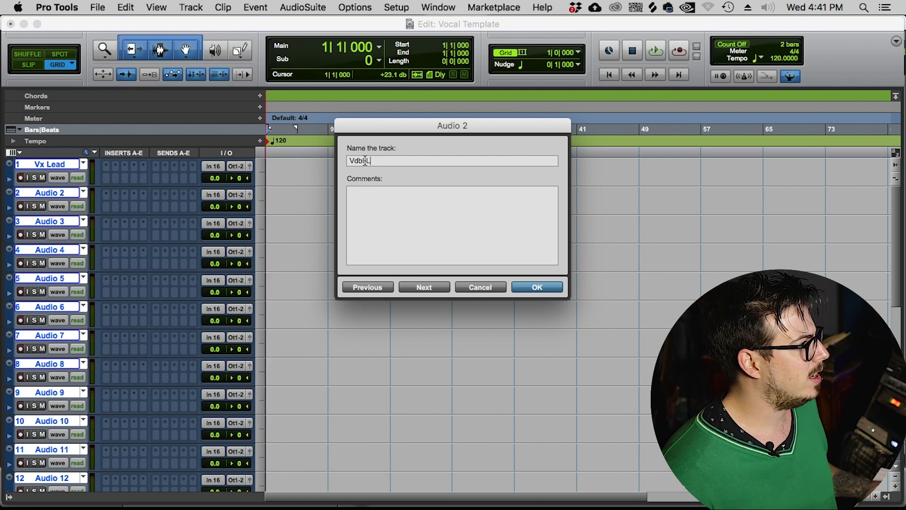
{"action": "key", "text": "super+Right"}
{"action": "type", "text": "Vdbl"}
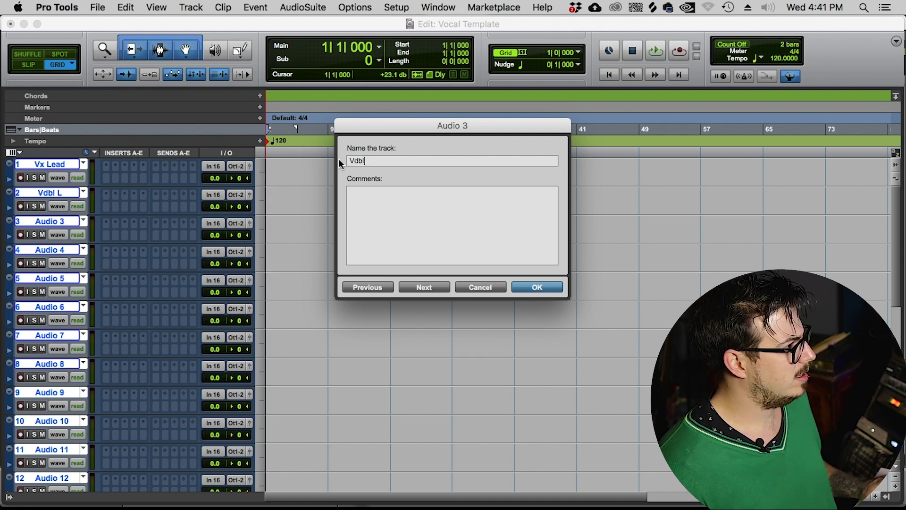
{"action": "type", "text": " R"}
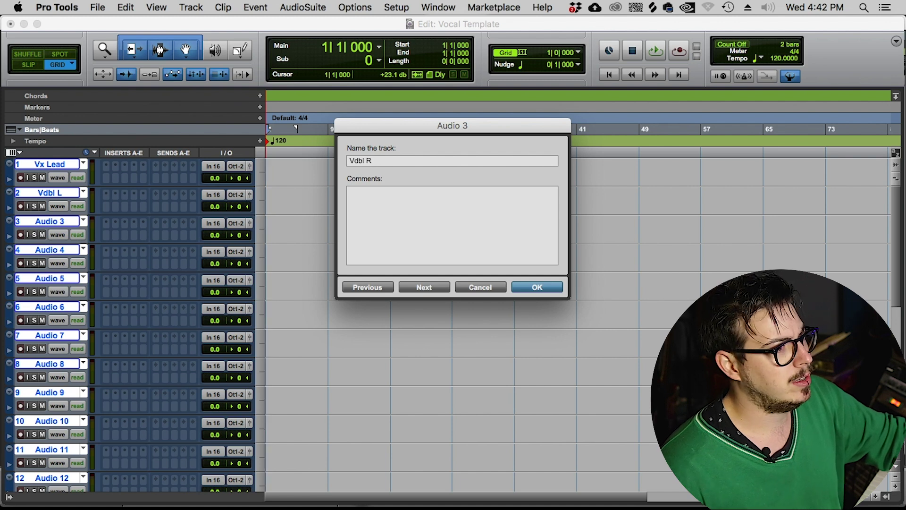
- Name the fourth and fifth audio tracks Pitch high and Pitch Low
{"action": "key", "text": "super+Right"}
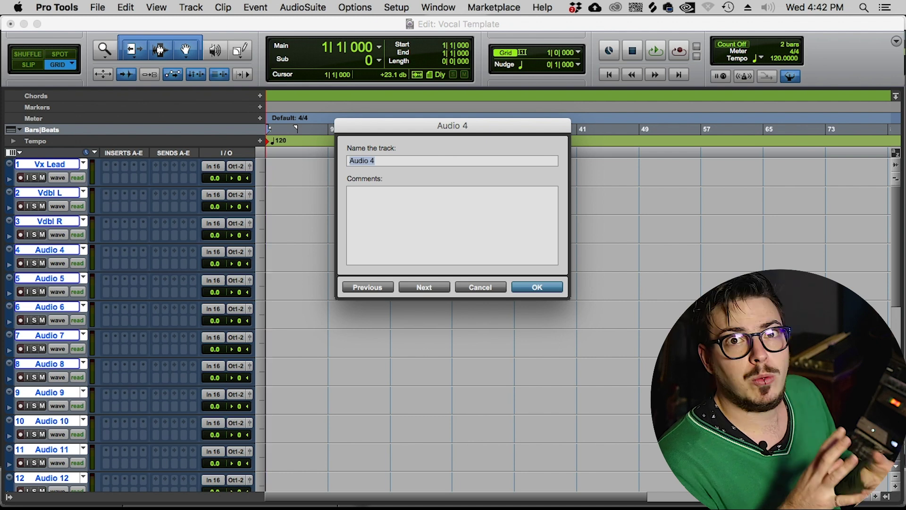
{"action": "type", "text": "Pitch "}
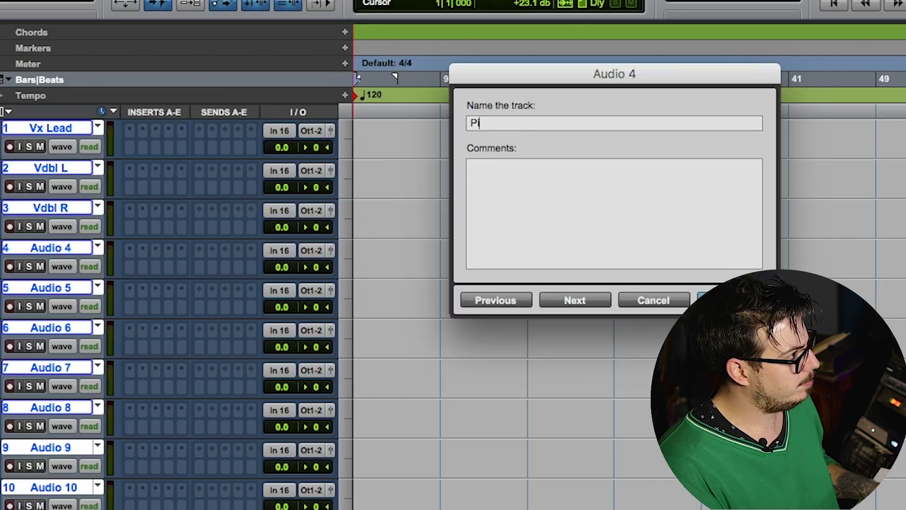
{"action": "type", "text": "hiu"}
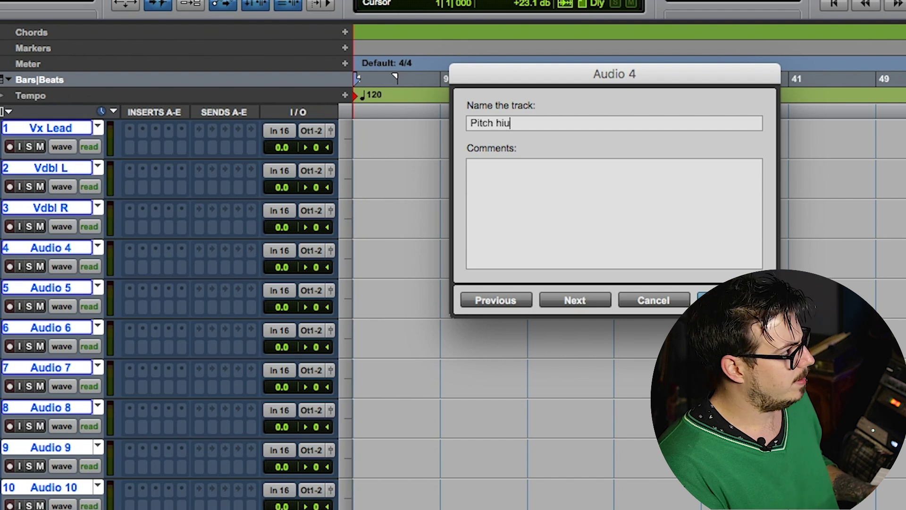
{"action": "key", "text": "BackSpace"}
{"action": "type", "text": "gh"}
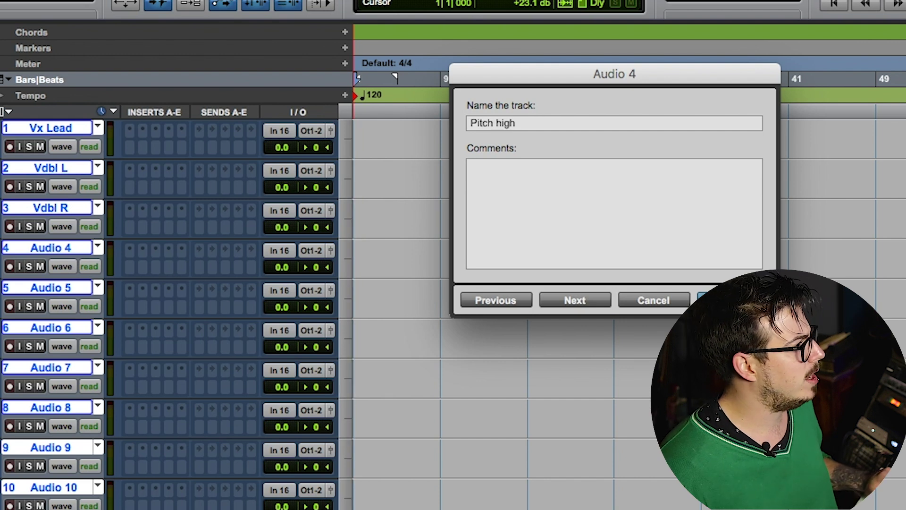
{"action": "key", "text": "super+Right"}
{"action": "type", "text": "Pitch Low"}
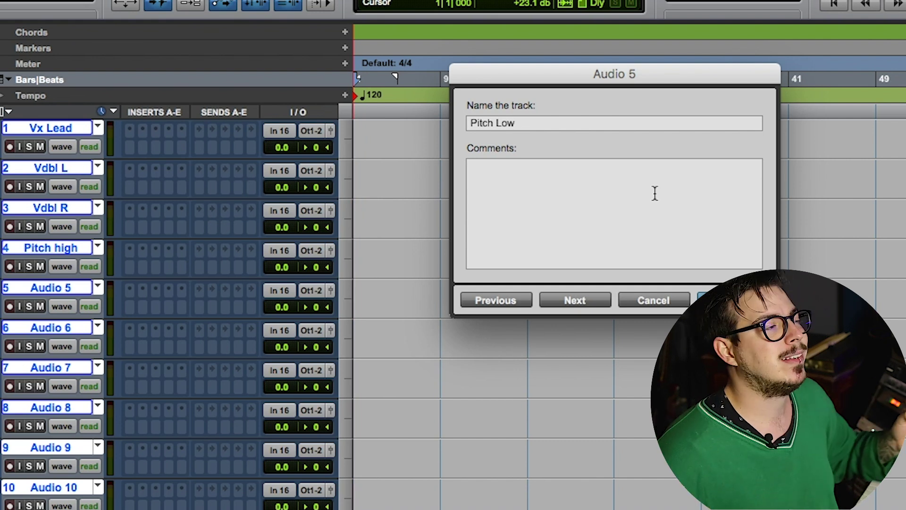
- Name the sixth and seventh audio tracks BV Low L and BV Low R
{"action": "key", "text": "super+Right"}
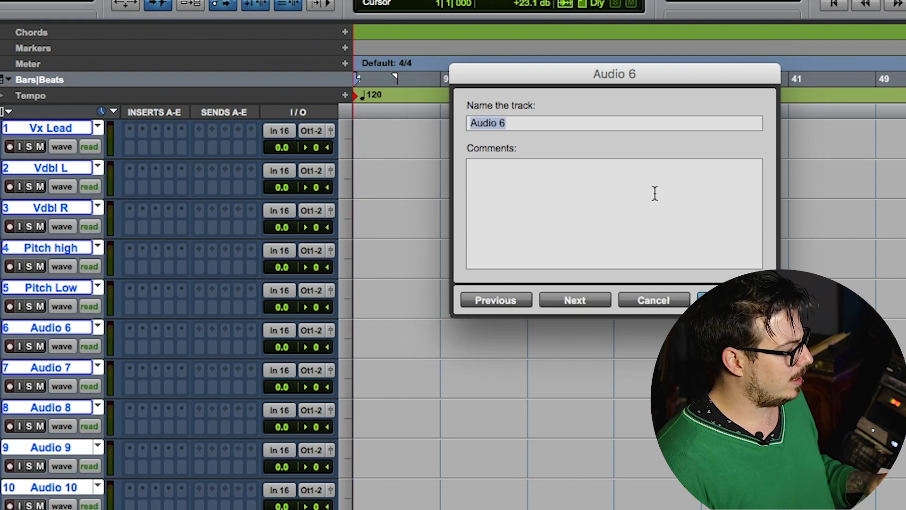
{"action": "type", "text": "BV Lo"}
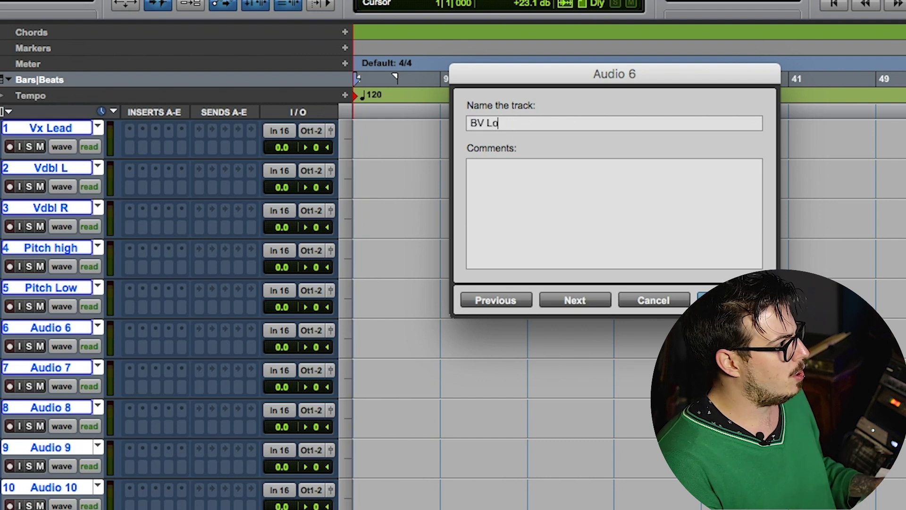
{"action": "type", "text": "w L"}
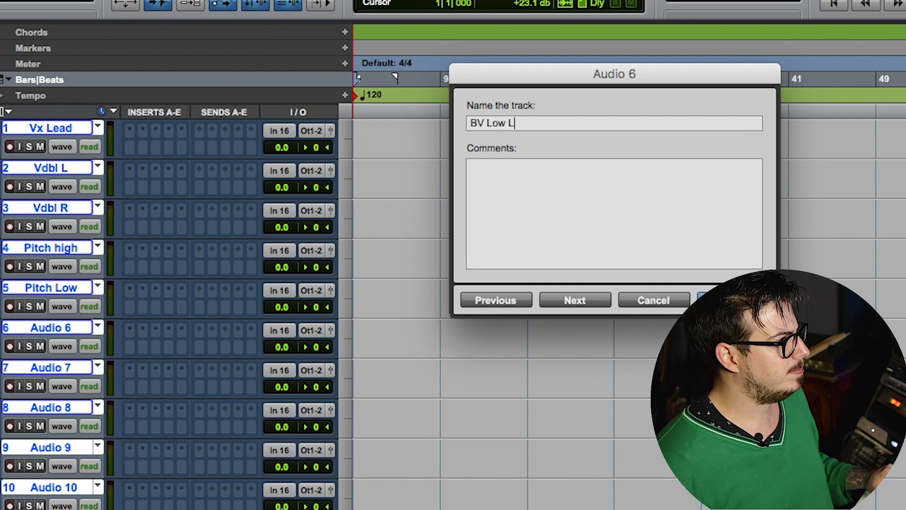
{"action": "key", "text": "super+Right"}
{"action": "type", "text": "BV"}
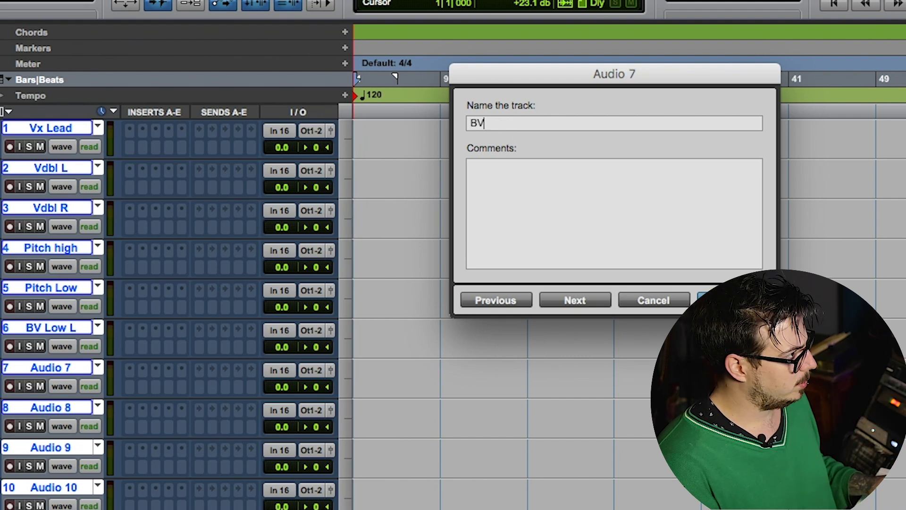
{"action": "type", "text": " Low R"}
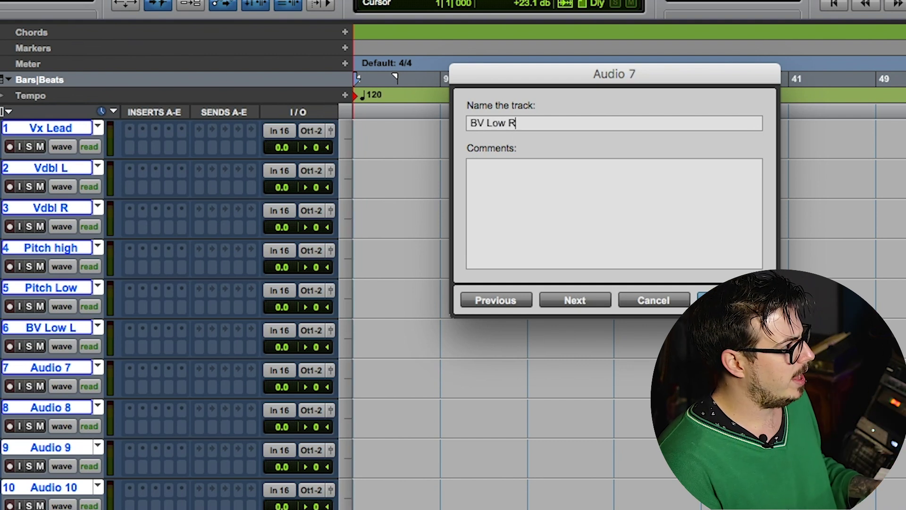
- Name the eighth and ninth audio tracks BV Mid L and BV Mid R
{"action": "key", "text": "super+Right"}
{"action": "type", "text": "BV M"}
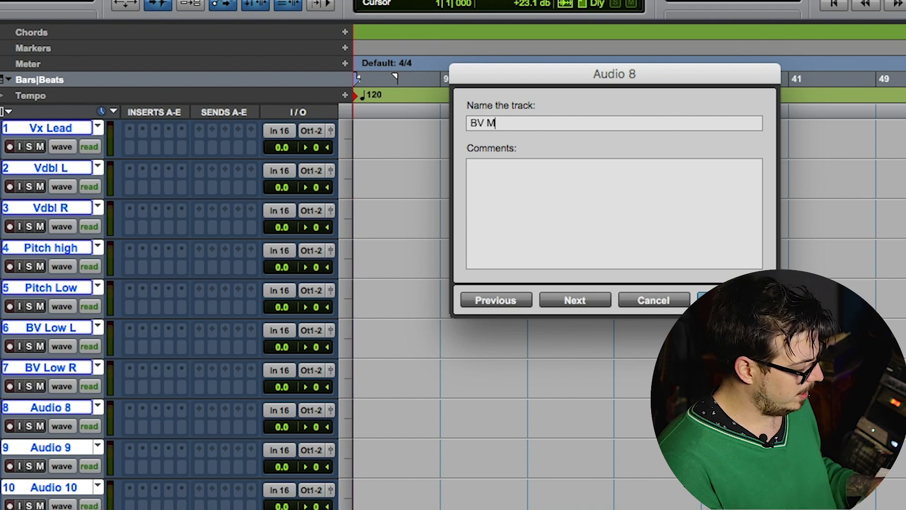
{"action": "type", "text": "id L"}
{"action": "key", "text": "super+Right"}
{"action": "type", "text": "BV Mid R"}
- Name the tenth and eleventh audio tracks BV high L and BV high R
{"action": "key", "text": "super+Right"}
{"action": "type", "text": "BV "}
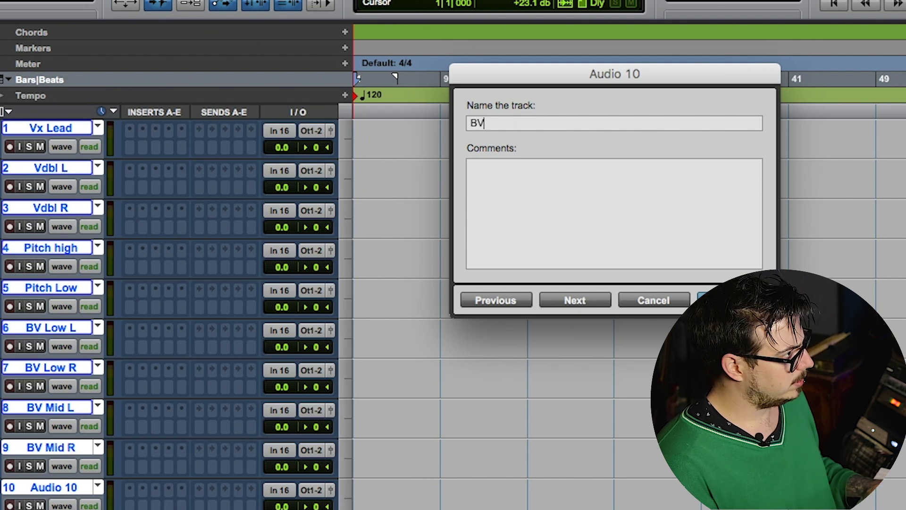
{"action": "type", "text": "high L"}
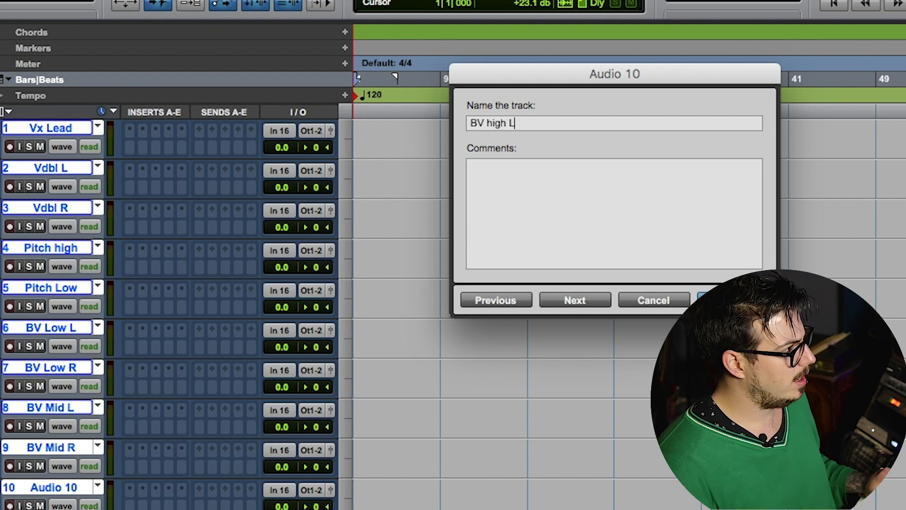
{"action": "key", "text": "super+Right"}
{"action": "type", "text": "BV high R"}
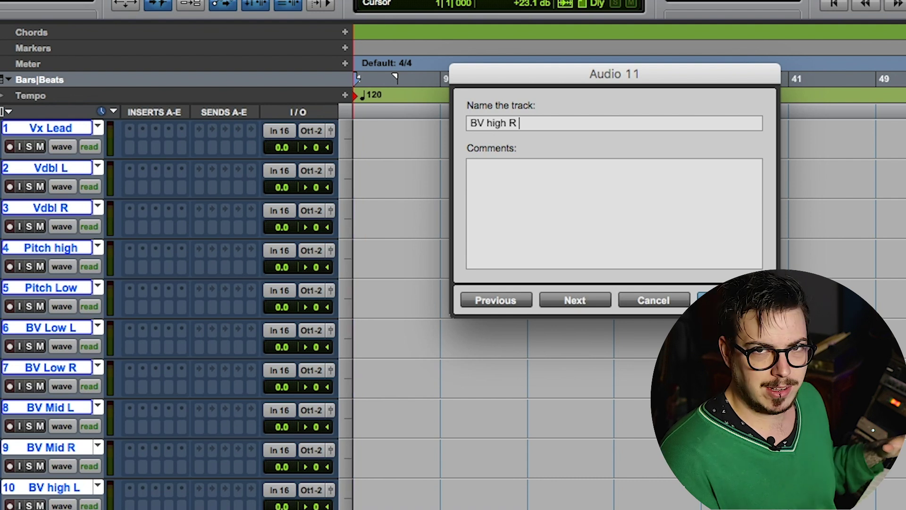
- Name the twelfth audio track Ad lib and the thirteenth Telephone
{"action": "key", "text": "super+Right"}
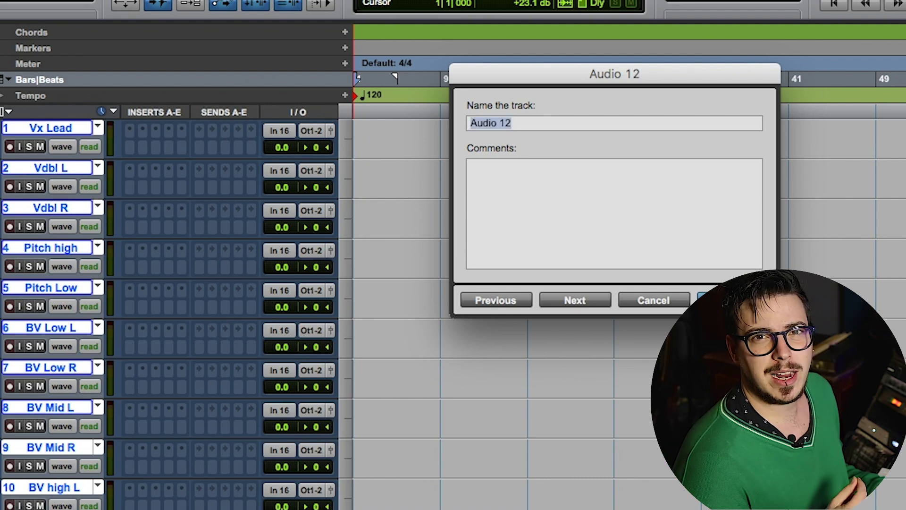
{"action": "type", "text": "Ad lib"}
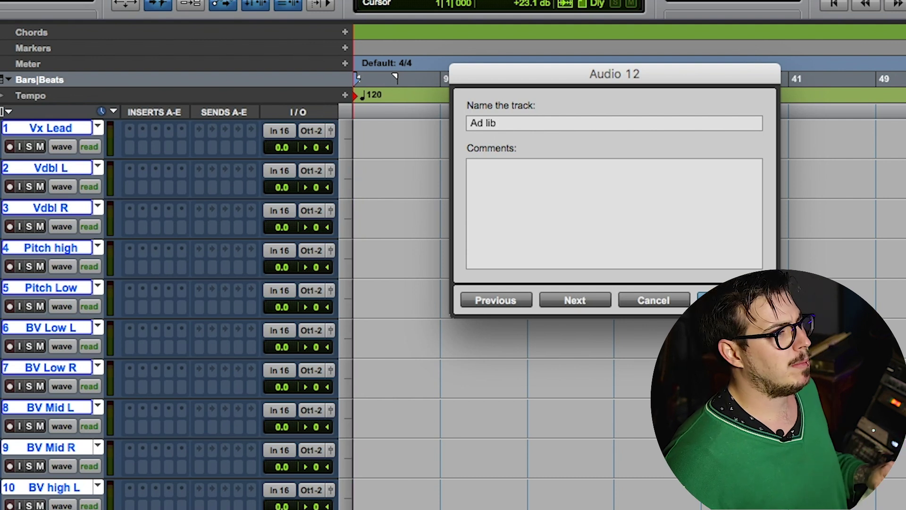
{"action": "key", "text": "super+Right"}
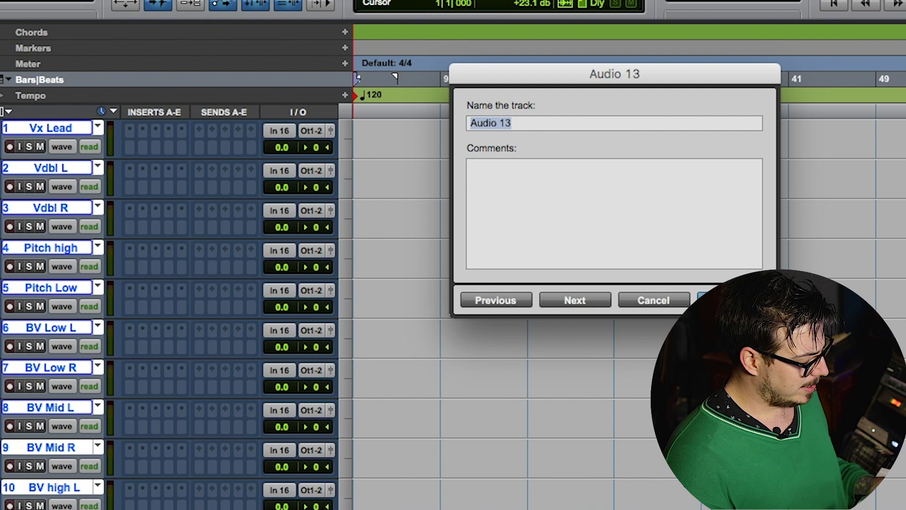
{"action": "type", "text": "Telephone"}
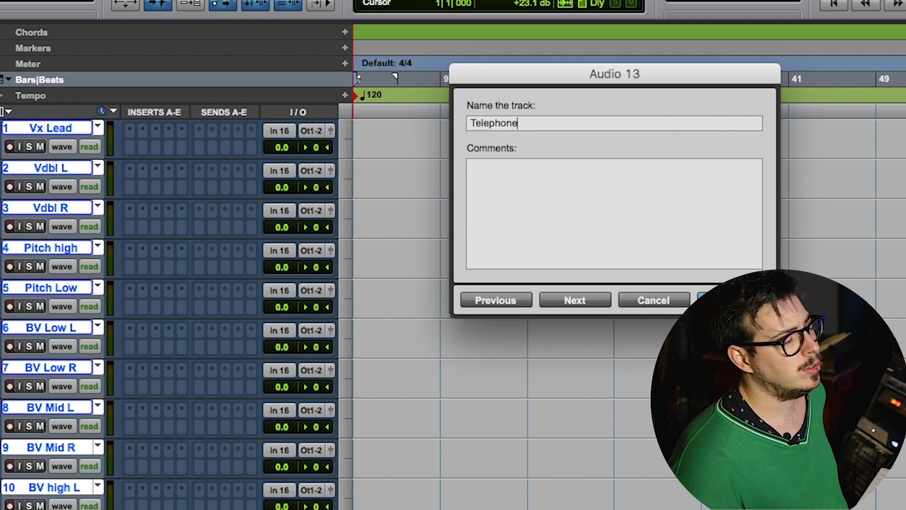
{"action": "key", "text": "super+Right"}
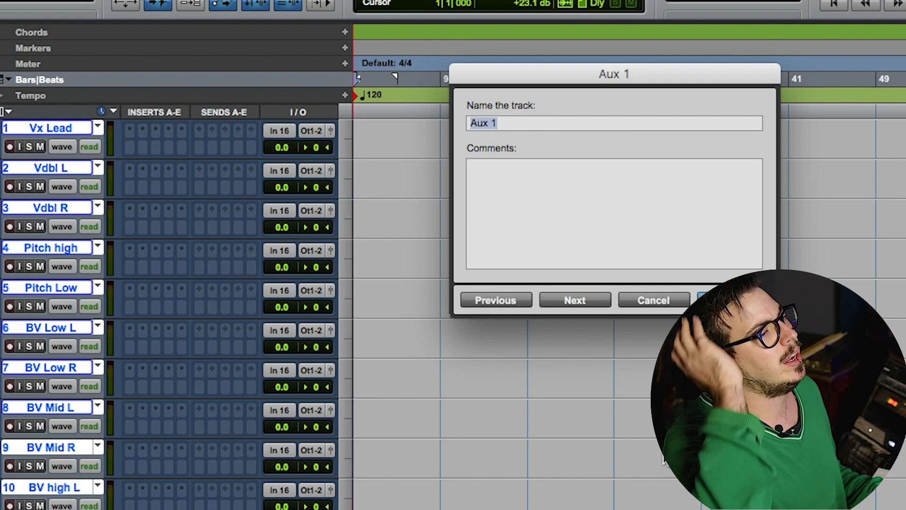
- Name the first three aux tracks Vx lead group, Vdbl group and VG group
{"action": "type", "text": "Vx lead group"}
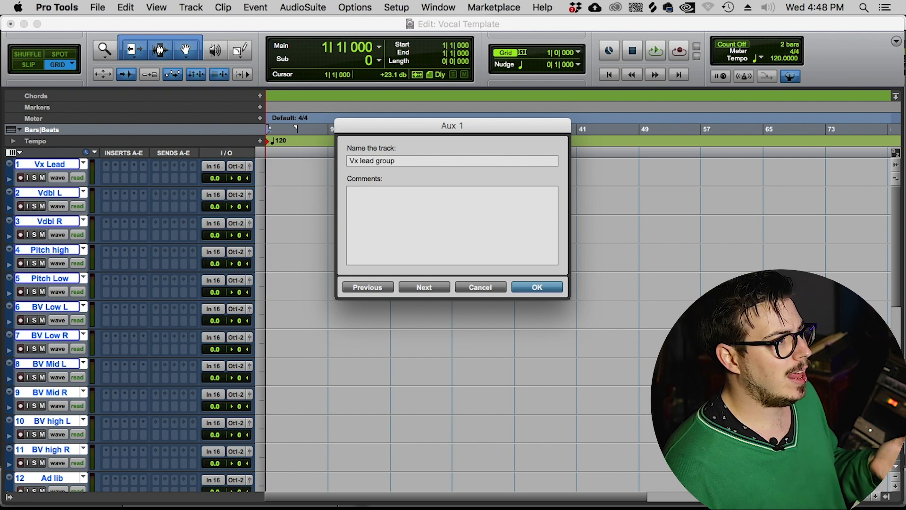
{"action": "key", "text": "super+Right"}
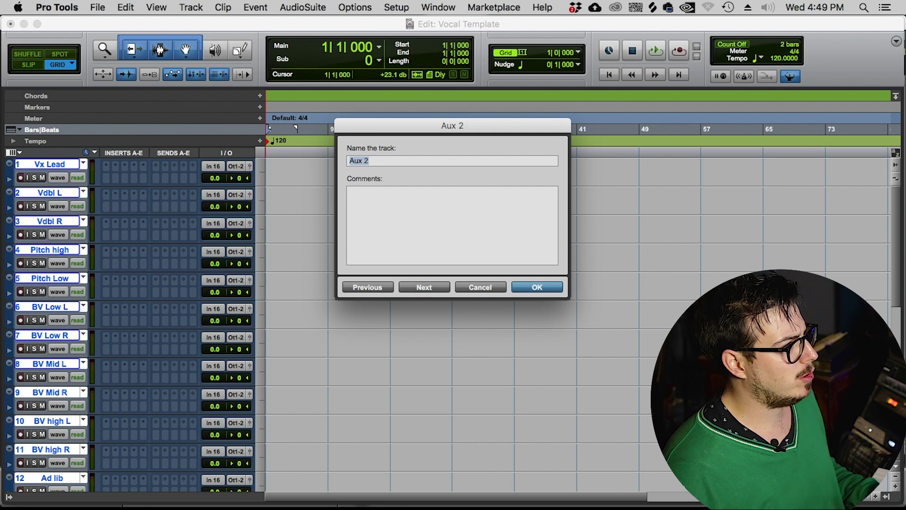
{"action": "type", "text": "Vdbl group"}
{"action": "key", "text": "super+Right"}
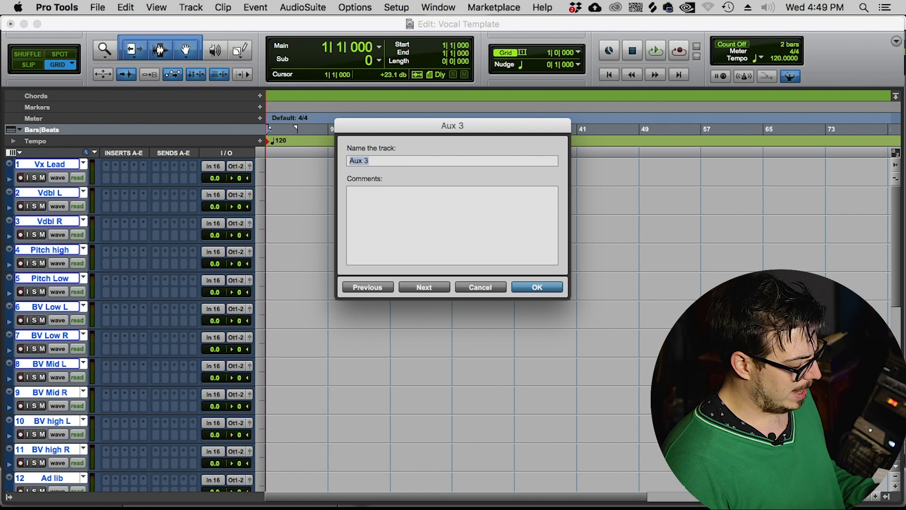
{"action": "type", "text": "Pitch group"}
{"action": "key", "text": "super+Right"}
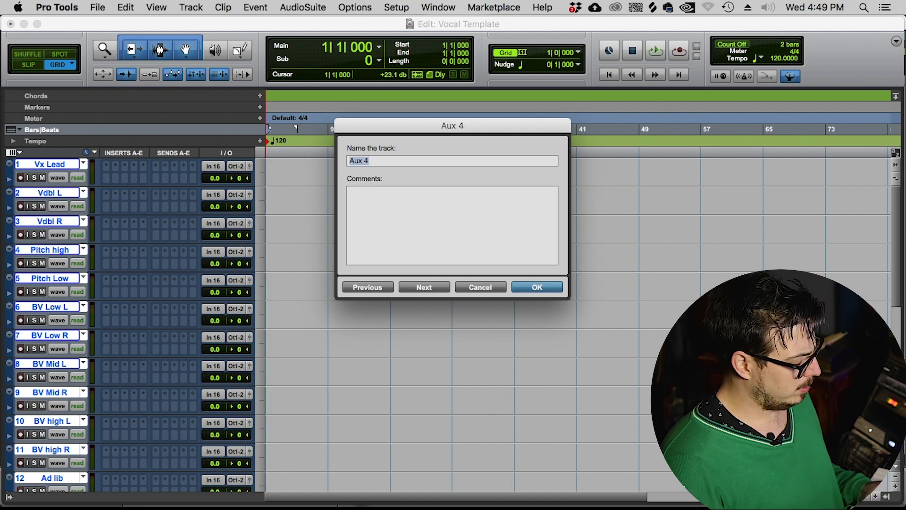
- Name the fourth aux track Rev and the fifth Rev throw
{"action": "type", "text": "Rev"}
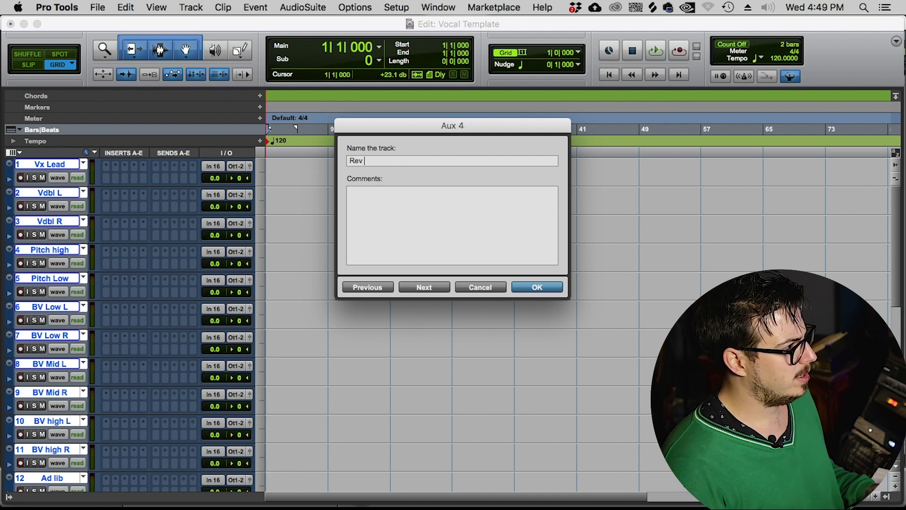
{"action": "key", "text": "super+Right"}
{"action": "type", "text": "Rev throw"}
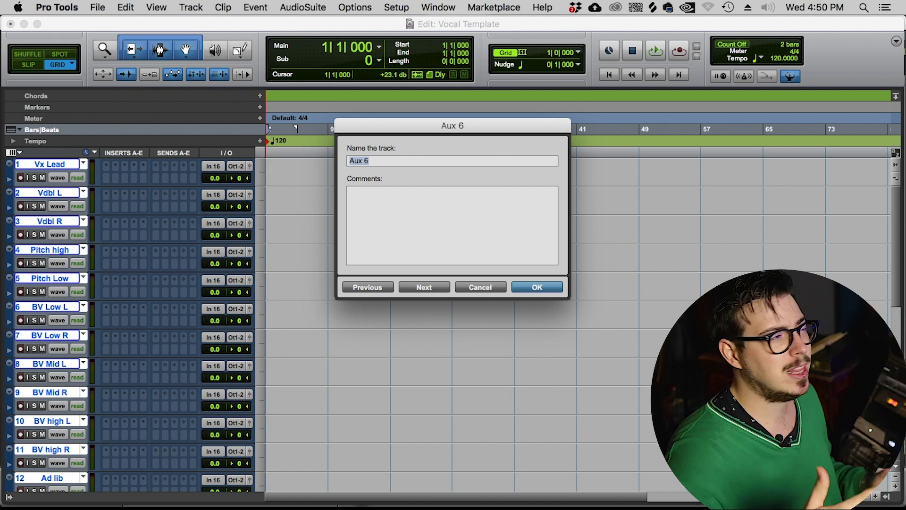
- Name the sixth aux track Delay and the seventh Telephone group
{"action": "key", "text": "BackSpace"}
{"action": "key", "text": "BackSpace"}
{"action": "key", "text": "BackSpace"}
{"action": "key", "text": "BackSpace"}
{"action": "key", "text": "BackSpace"}
{"action": "key", "text": "BackSpace"}
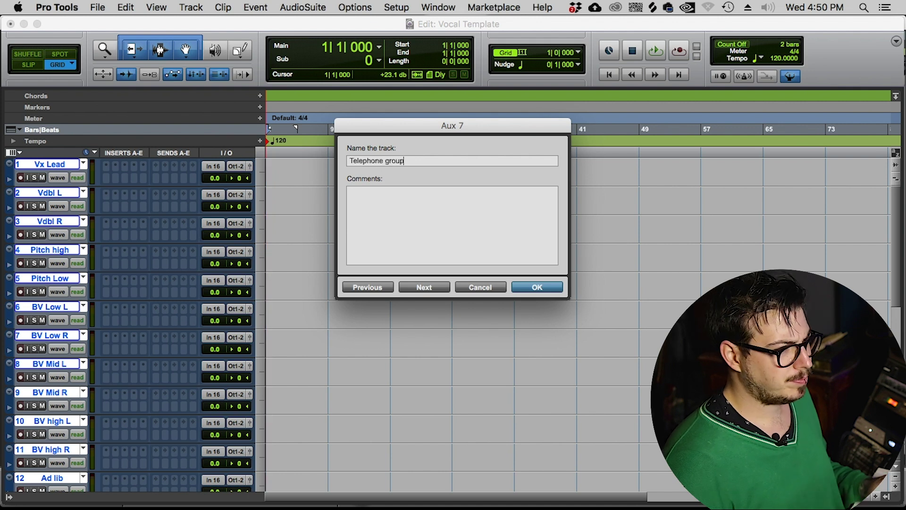
{"action": "key", "text": "super+Right"}
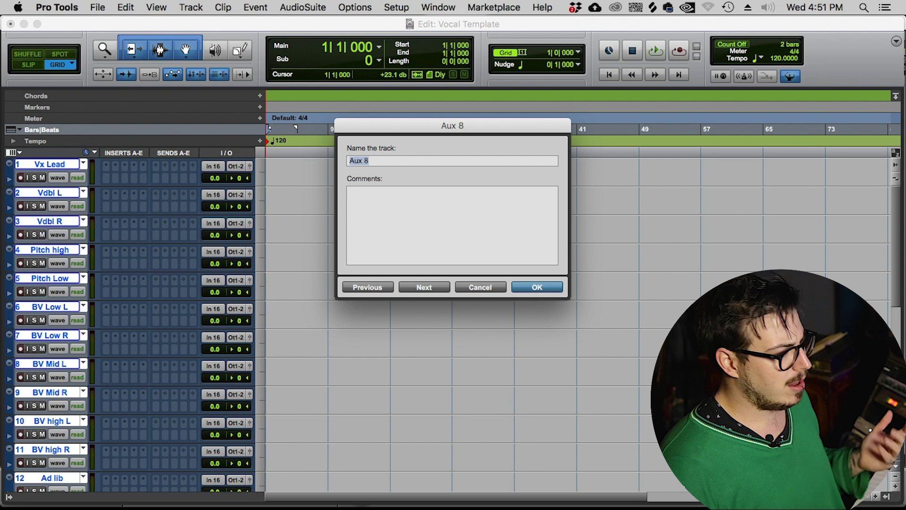
- Name the last two aux tracks Doubler and Disto vx, and finish naming the tracks
{"action": "type", "text": "Doubler"}
{"action": "key", "text": "super+Right"}
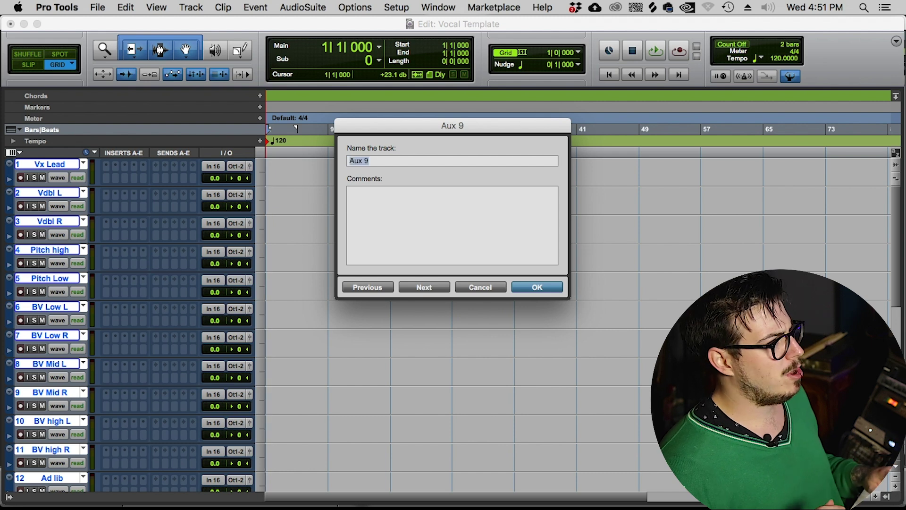
{"action": "key", "text": "Return"}
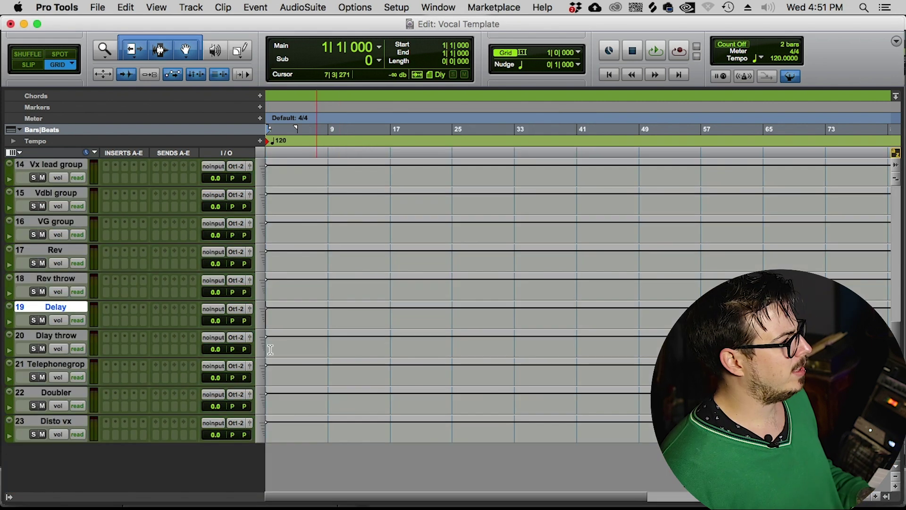
- Colour the Vx Lead track bright red using the track colour palette
{"action": "scroll", "coordinate": [168, 380], "scroll_direction": "up", "scroll_amount": 4}
{"action": "scroll", "coordinate": [169, 379], "scroll_direction": "up", "scroll_amount": 5}
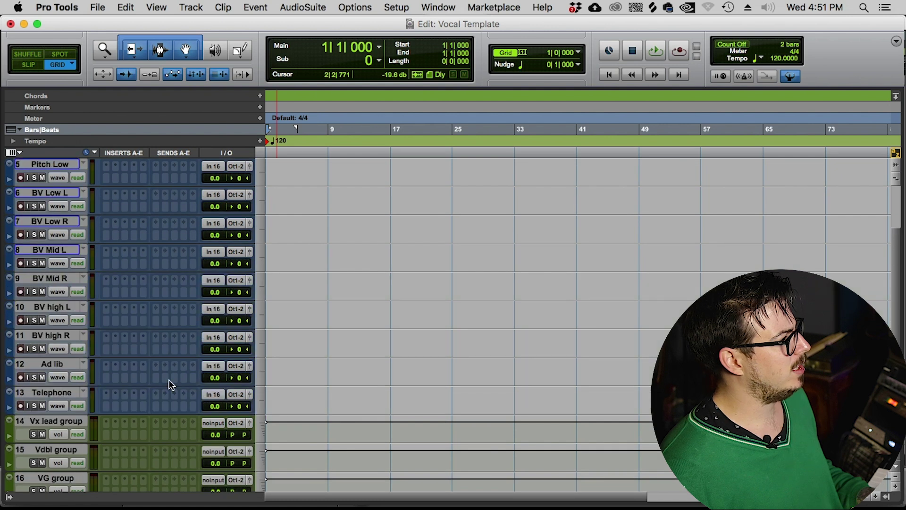
{"action": "scroll", "coordinate": [128, 344], "scroll_direction": "down", "scroll_amount": 3}
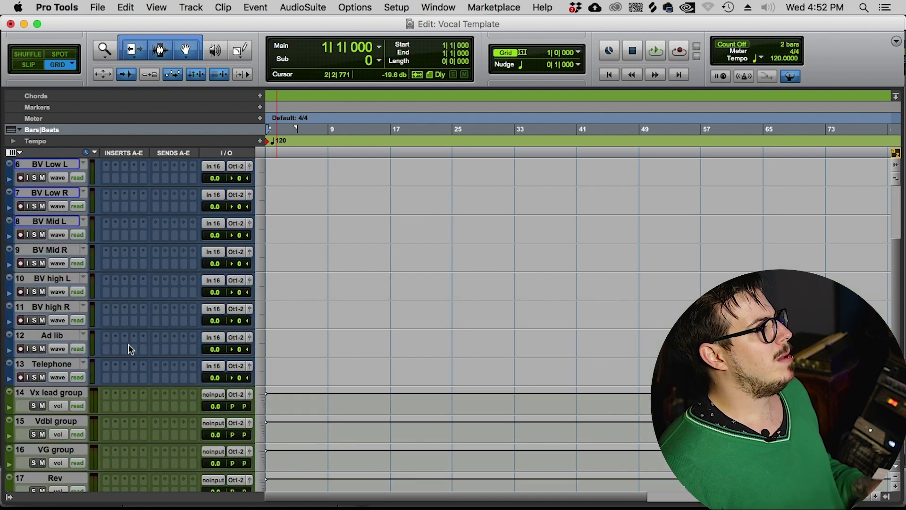
{"action": "scroll", "coordinate": [129, 344], "scroll_direction": "up", "scroll_amount": 3}
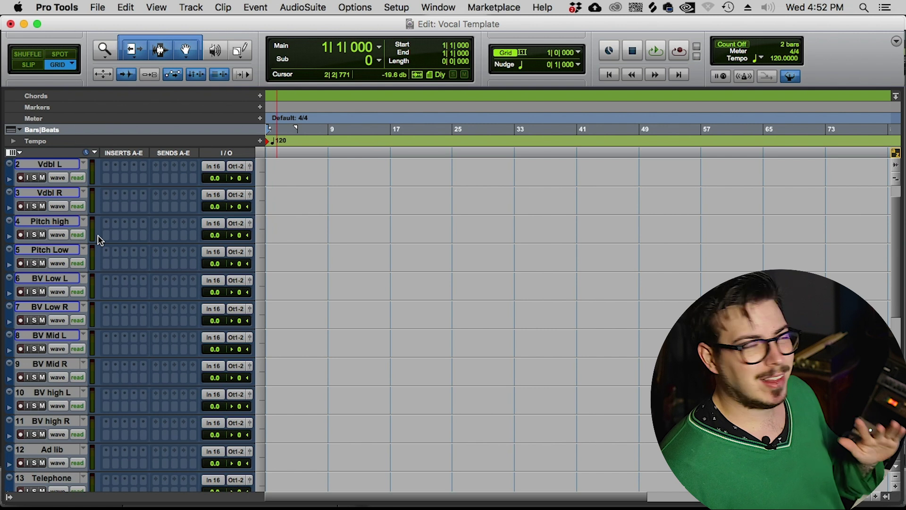
{"action": "scroll", "coordinate": [64, 162], "scroll_direction": "up", "scroll_amount": 1}
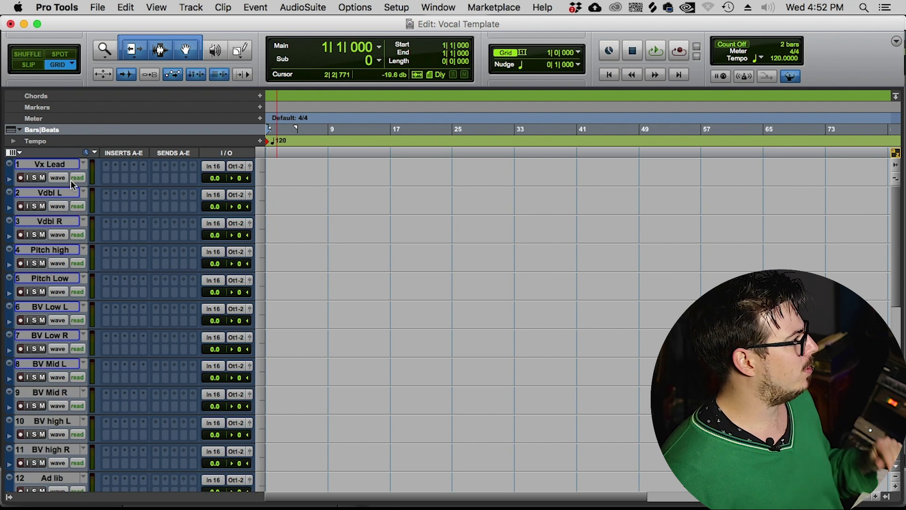
{"action": "left_click", "coordinate": [68, 163]}
{"action": "double_click", "coordinate": [11, 174]}
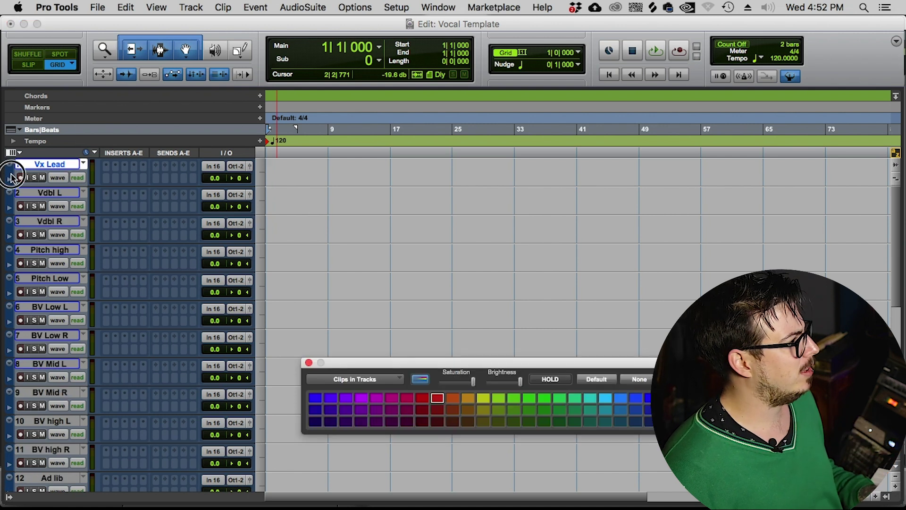
{"action": "left_click", "coordinate": [430, 397]}
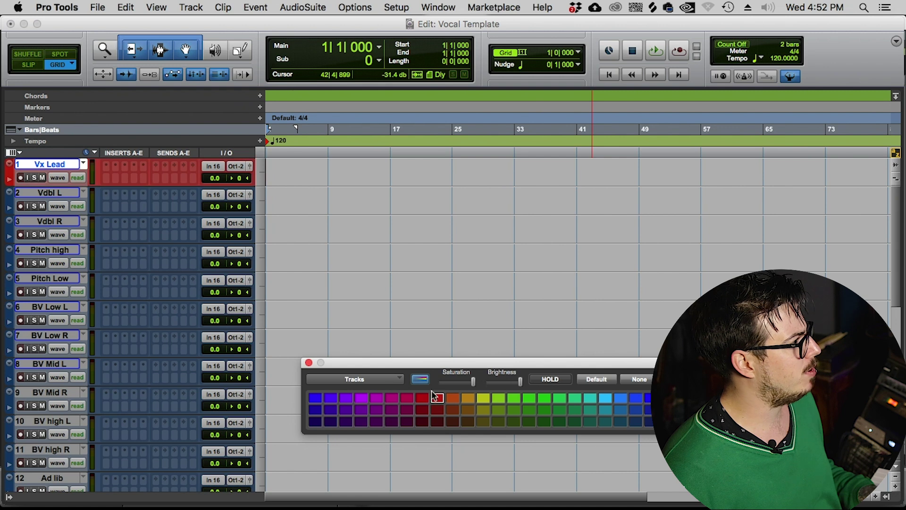
- Colour the Vdbl L and Vdbl R tracks together in a darker red than Vx Lead
{"action": "left_click", "coordinate": [61, 198]}
{"action": "left_click", "coordinate": [63, 221], "text": "shift"}
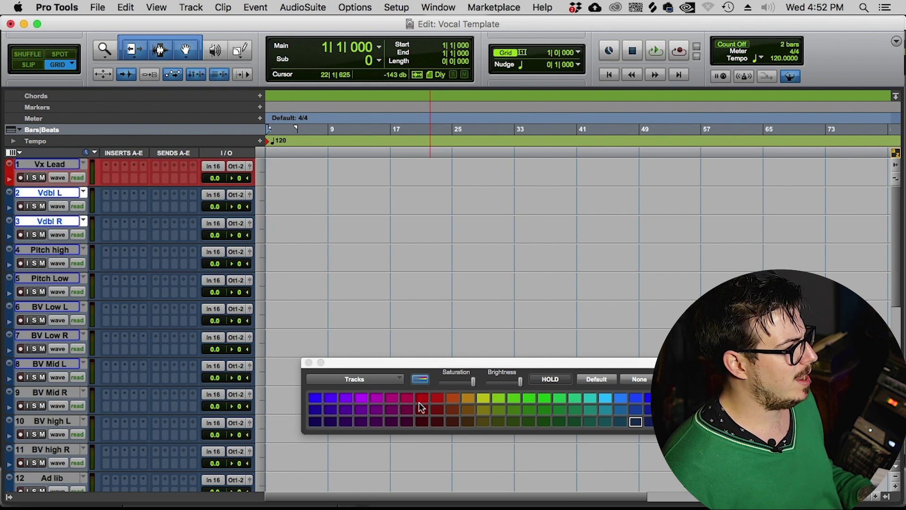
{"action": "left_click", "coordinate": [407, 398]}
{"action": "left_click", "coordinate": [423, 410]}
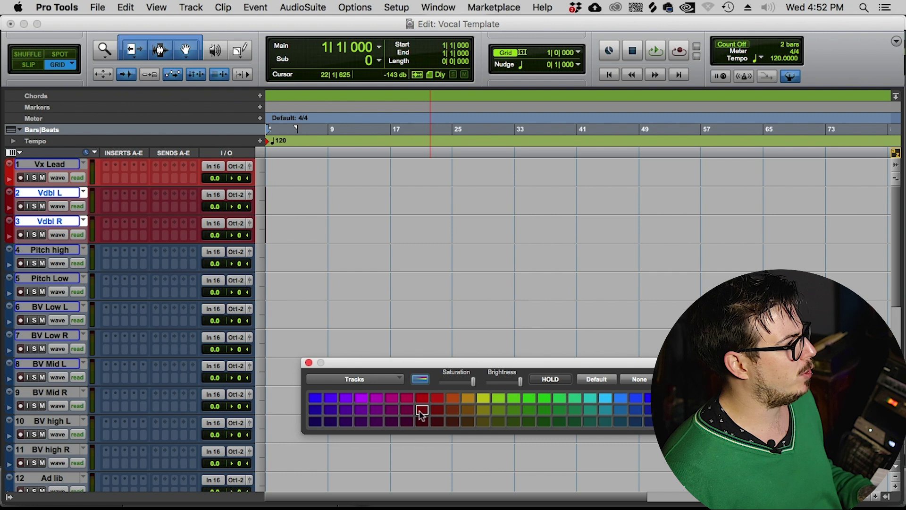
- Colour the Pitch high and Pitch Low tracks together in the darkest red shade
{"action": "left_click", "coordinate": [72, 252]}
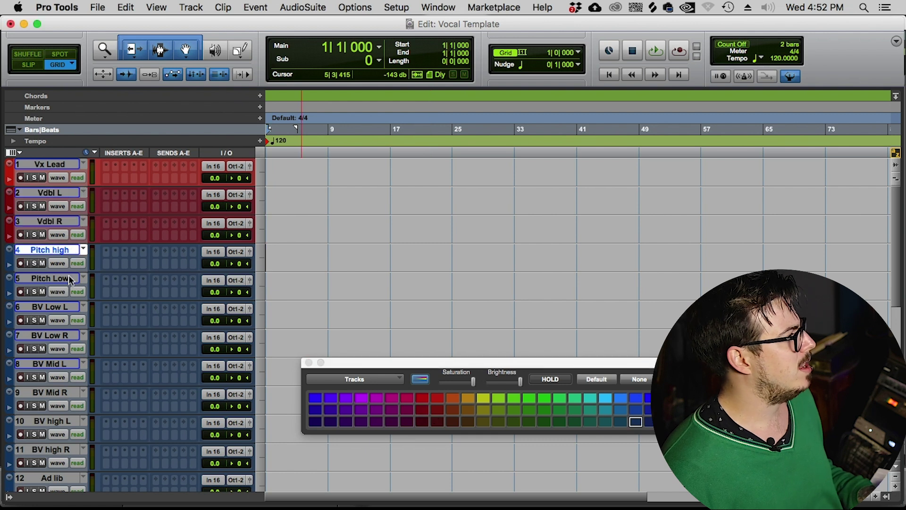
{"action": "left_click", "coordinate": [71, 278], "text": "shift"}
{"action": "left_click", "coordinate": [423, 424]}
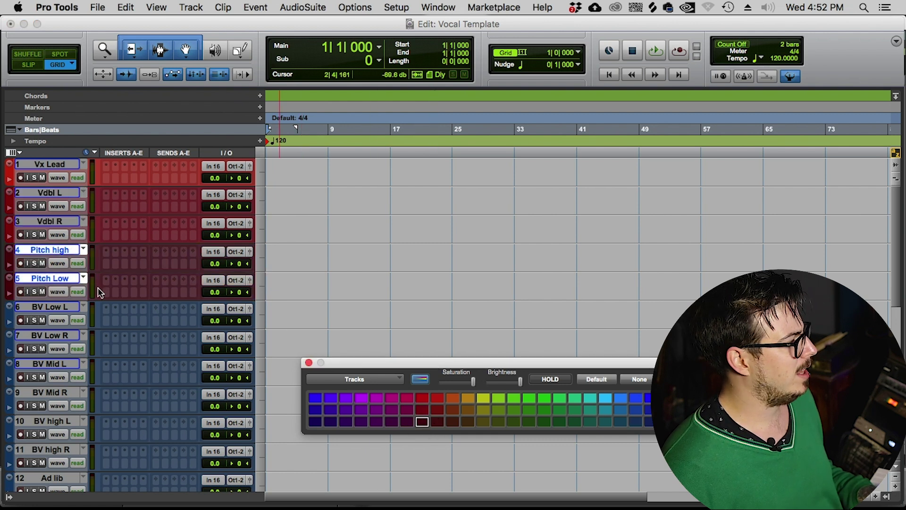
- Colour all six background vocal tracks, BV Low L through BV high R, magenta
{"action": "left_click", "coordinate": [54, 307]}
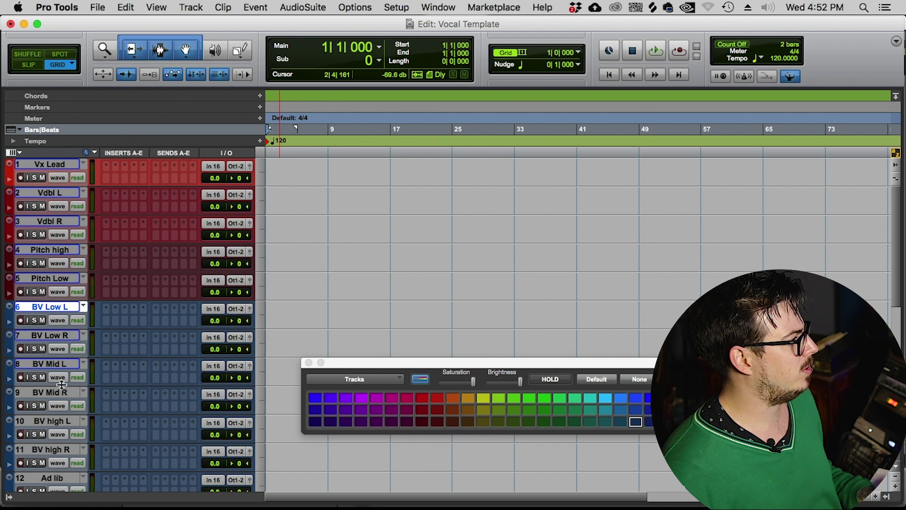
{"action": "scroll", "coordinate": [63, 389], "scroll_direction": "down", "scroll_amount": 1}
- Colour the Ad lib track in a darker magenta and the Telephone track violet
{"action": "left_click", "coordinate": [54, 336]}
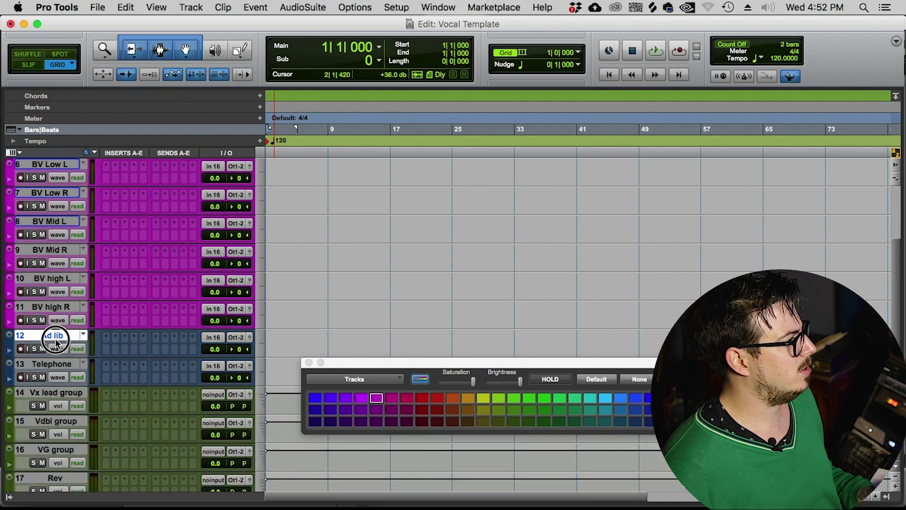
{"action": "left_click", "coordinate": [376, 410]}
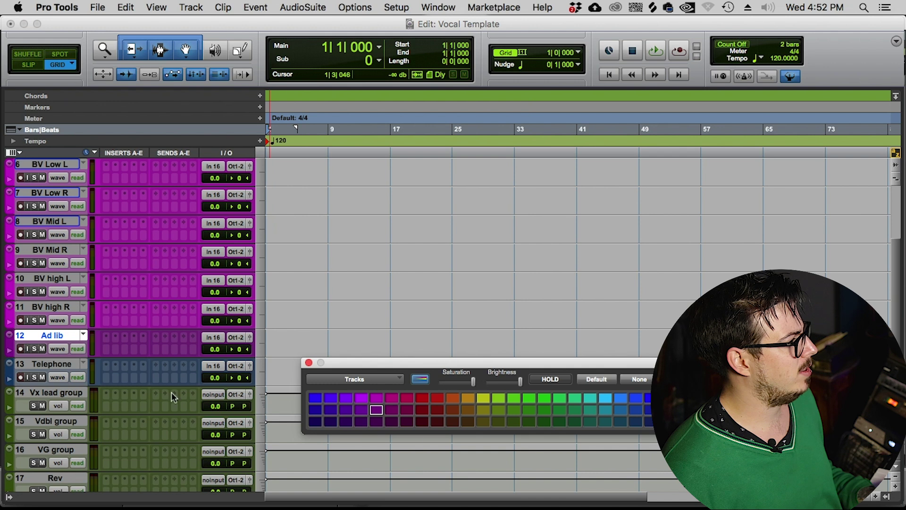
{"action": "left_click", "coordinate": [64, 364]}
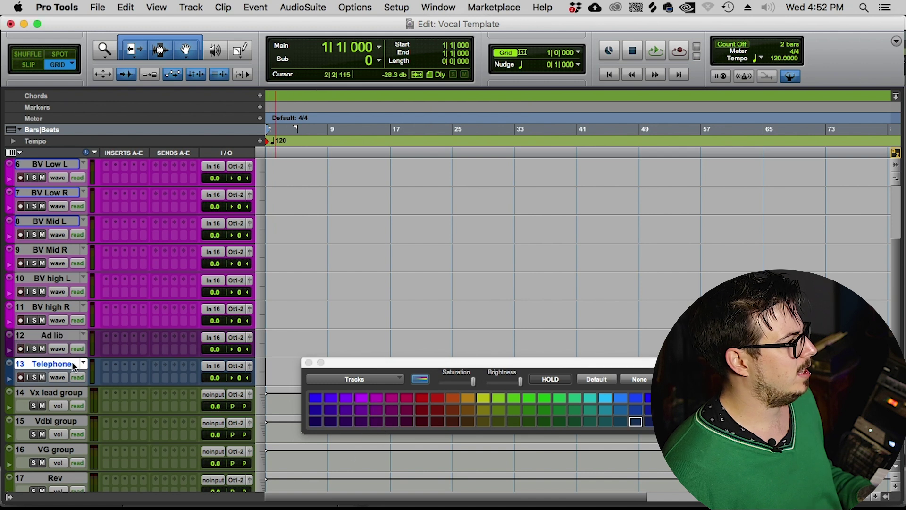
{"action": "left_click", "coordinate": [345, 398]}
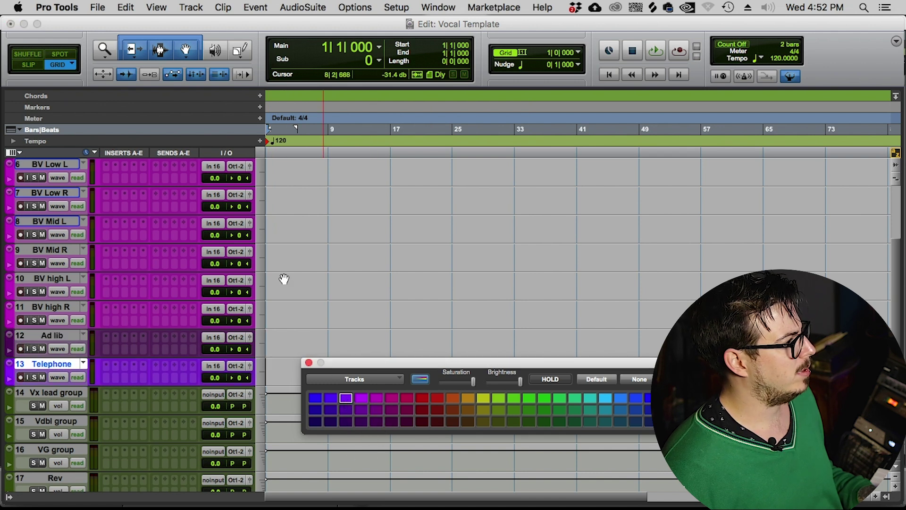
- Review the colour coding of the audio tracks from Vx Lead to Telephone
{"action": "scroll", "coordinate": [321, 273], "scroll_direction": "up", "scroll_amount": 5}
{"action": "scroll", "coordinate": [321, 272], "scroll_direction": "up", "scroll_amount": 2}
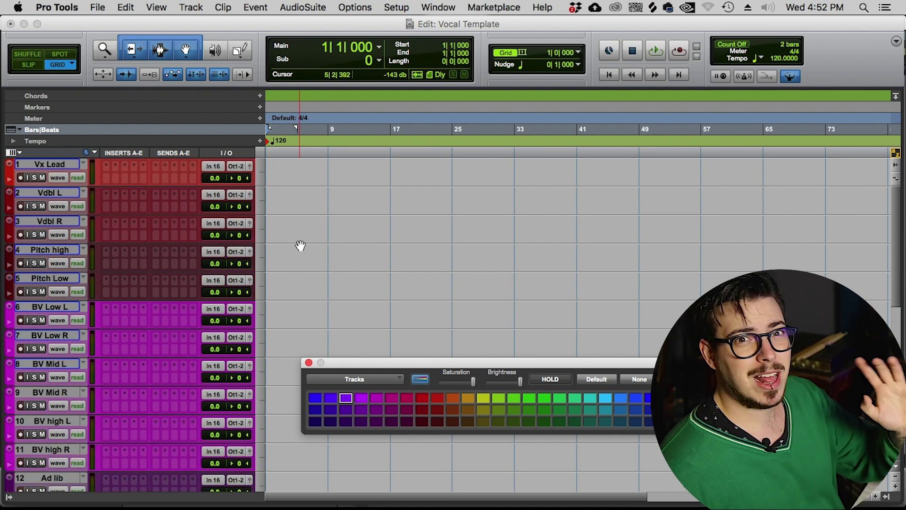
{"action": "scroll", "coordinate": [101, 255], "scroll_direction": "down", "scroll_amount": 1}
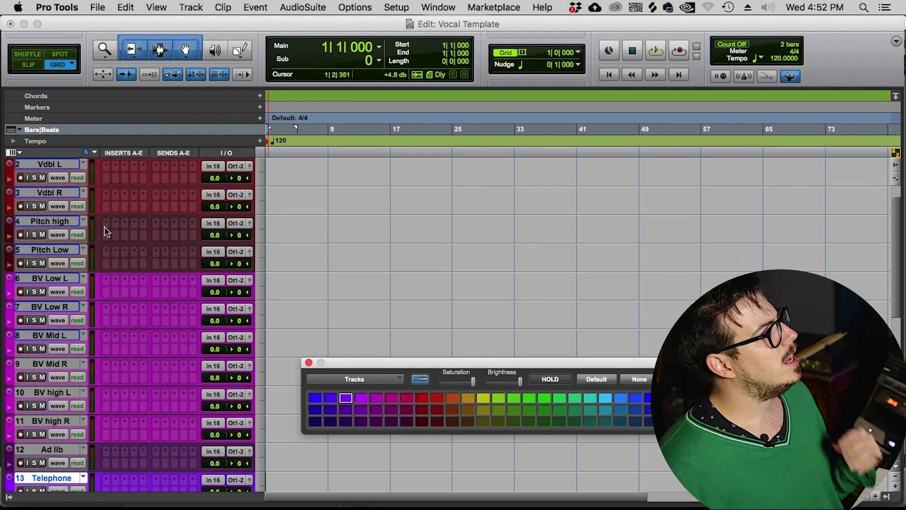
{"action": "scroll", "coordinate": [105, 228], "scroll_direction": "up", "scroll_amount": 1}
{"action": "left_click", "coordinate": [305, 170]}
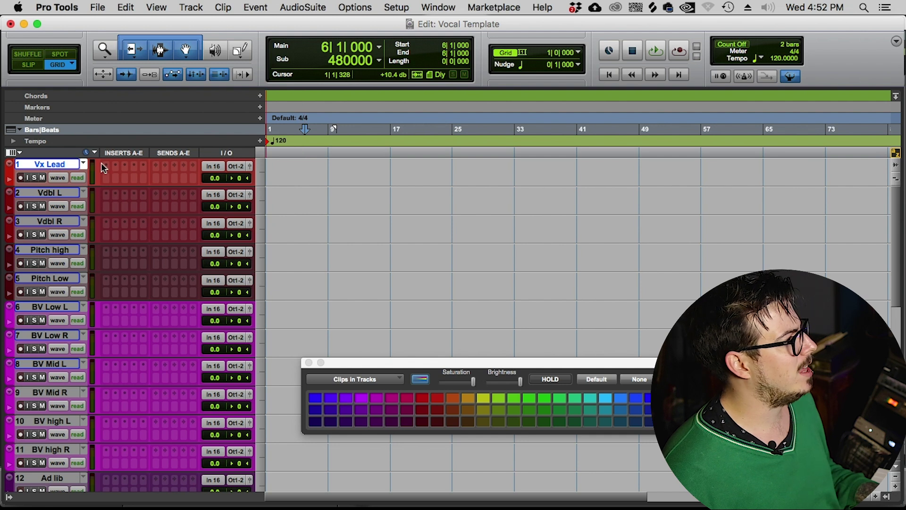
{"action": "scroll", "coordinate": [102, 283], "scroll_direction": "down", "scroll_amount": 2}
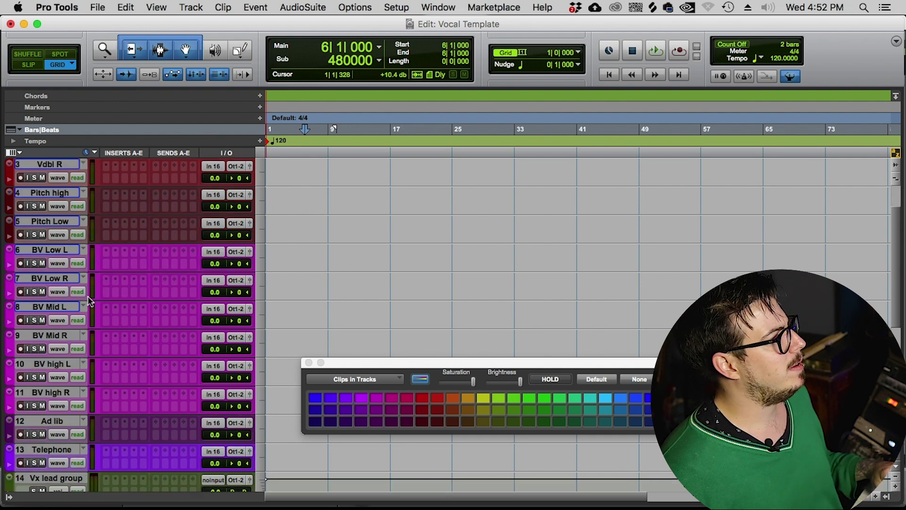
{"action": "scroll", "coordinate": [92, 297], "scroll_direction": "up", "scroll_amount": 2}
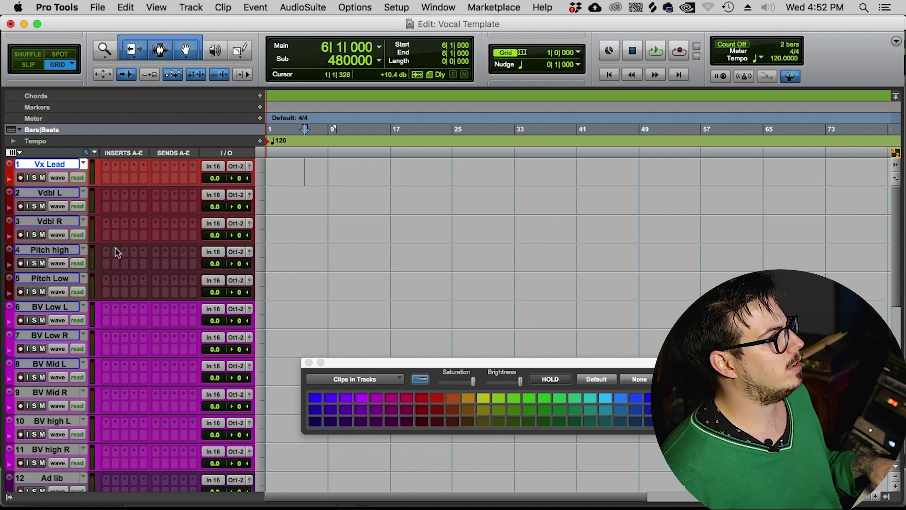
- Select all the audio tracks and insert mono Waves Tune Real-Time in the first insert slot of each
{"action": "scroll", "coordinate": [118, 253], "scroll_direction": "down", "scroll_amount": 3}
{"action": "key", "text": "super+a"}
{"action": "scroll", "coordinate": [106, 263], "scroll_direction": "up", "scroll_amount": 3}
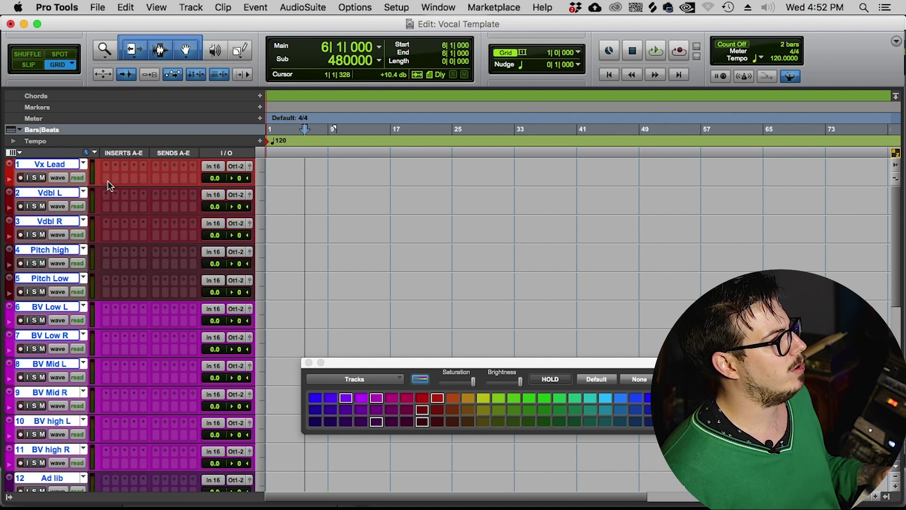
{"action": "left_click", "coordinate": [105, 167]}
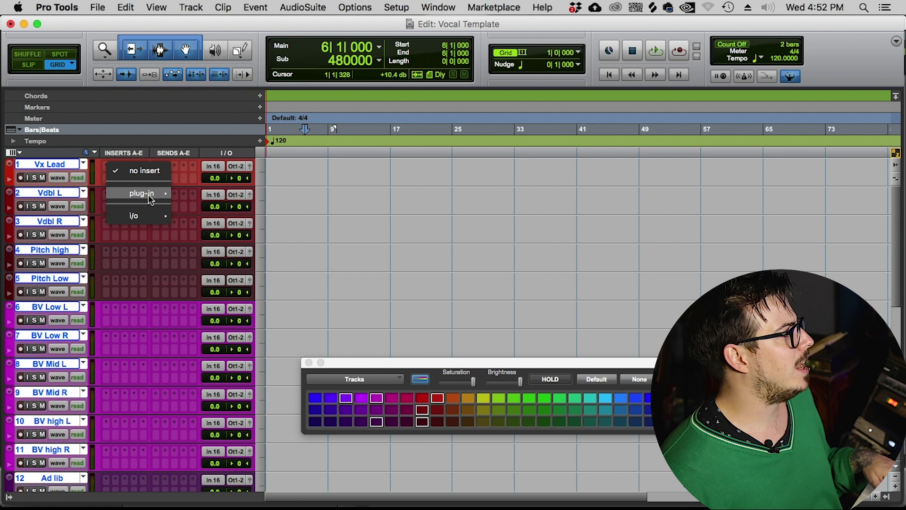
{"action": "mouse_move", "coordinate": [150, 194]}
{"action": "mouse_move", "coordinate": [241, 190]}
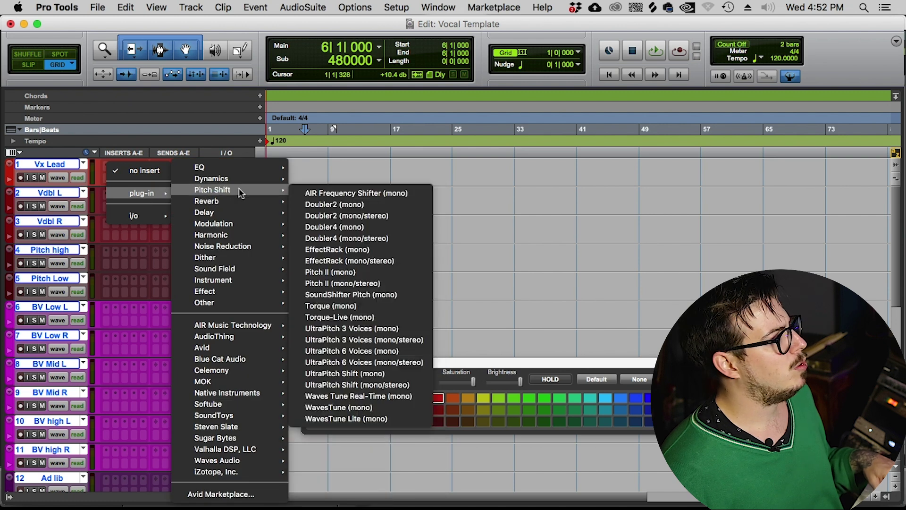
{"action": "left_click", "coordinate": [392, 399]}
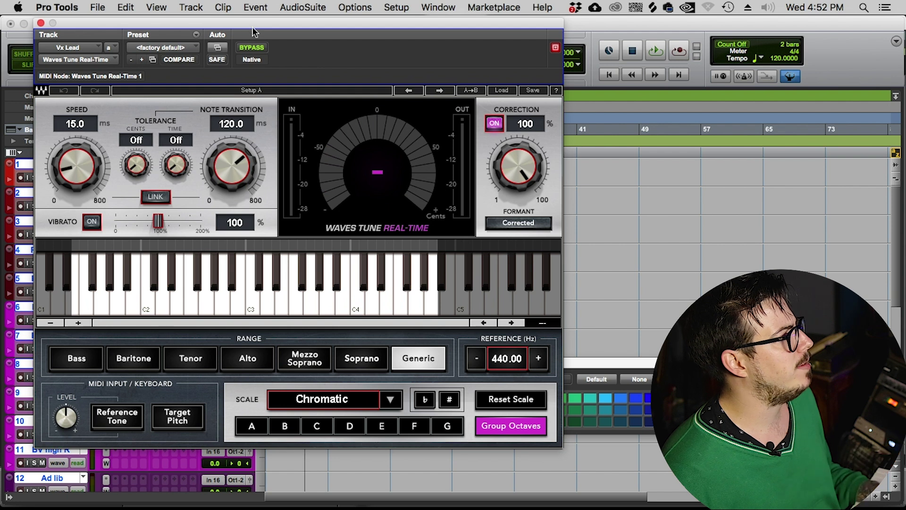
{"action": "left_click_drag", "start_coordinate": [345, 27], "coordinate": [521, 36]}
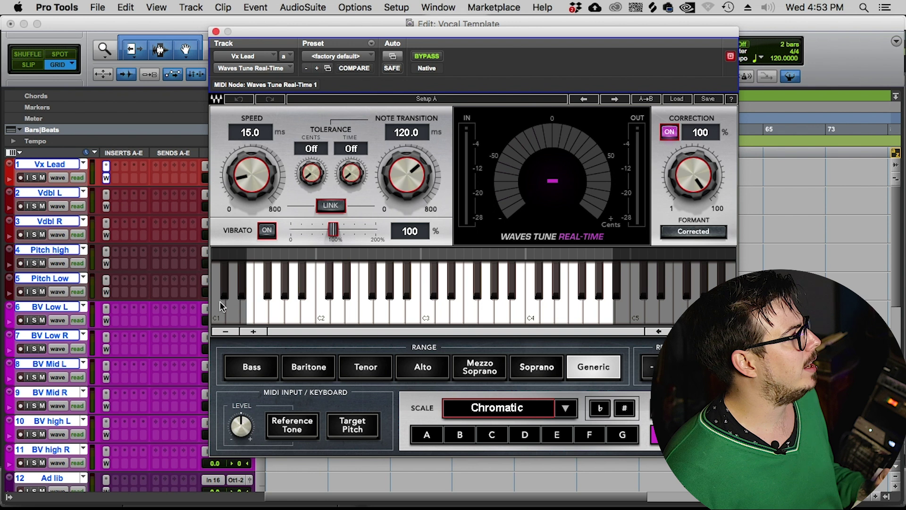
- Make the Waves Tune Real-Time inserts inactive on all selected vocal tracks, from Vx Lead to Telephone
{"action": "scroll", "coordinate": [177, 306], "scroll_direction": "down", "scroll_amount": 2}
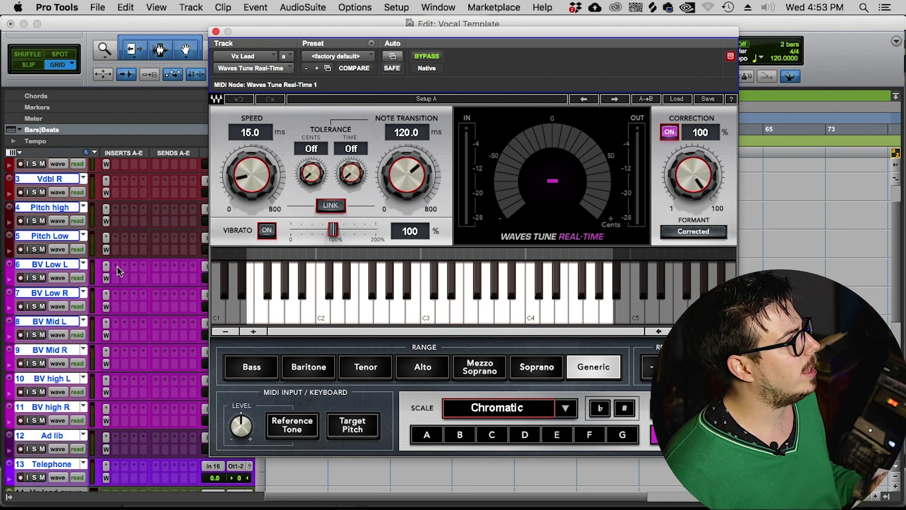
{"action": "scroll", "coordinate": [117, 265], "scroll_direction": "up", "scroll_amount": 2}
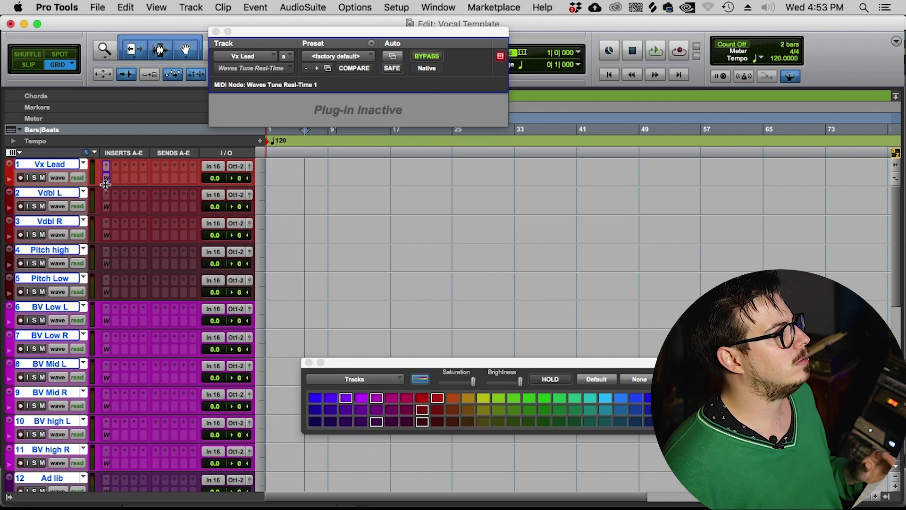
{"action": "scroll", "coordinate": [148, 310], "scroll_direction": "down", "scroll_amount": 2}
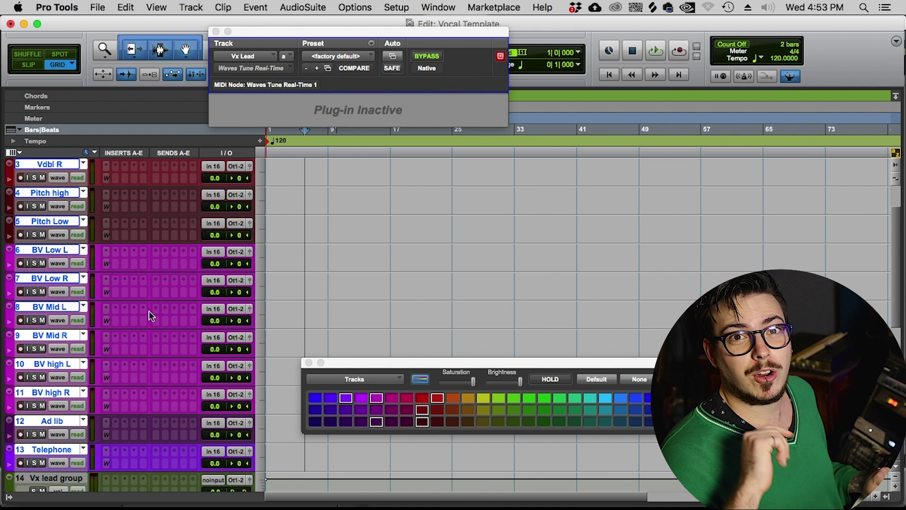
{"action": "scroll", "coordinate": [126, 264], "scroll_direction": "down", "scroll_amount": 3}
{"action": "scroll", "coordinate": [126, 265], "scroll_direction": "up", "scroll_amount": 3}
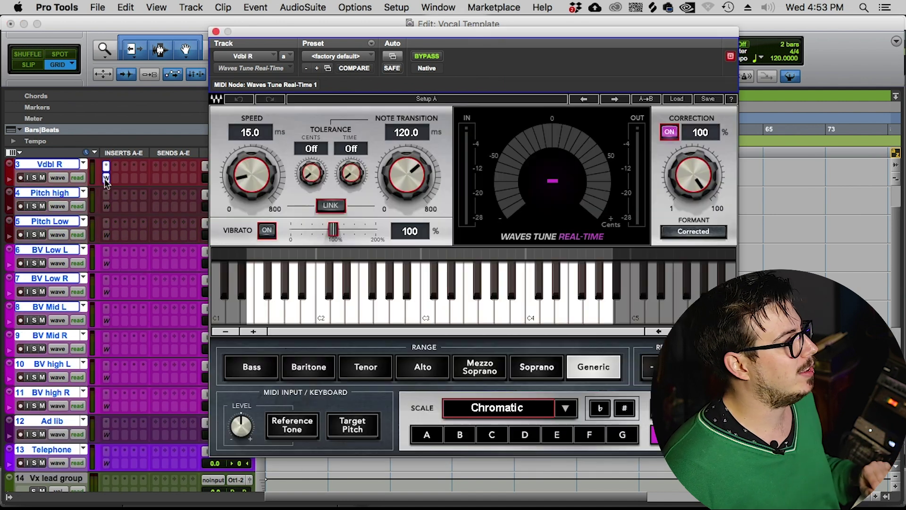
- Activate Waves Tune Real-Time on Vdbl R, pick B under the Chromatic scale and view the available scale types
{"action": "left_click", "coordinate": [105, 166]}
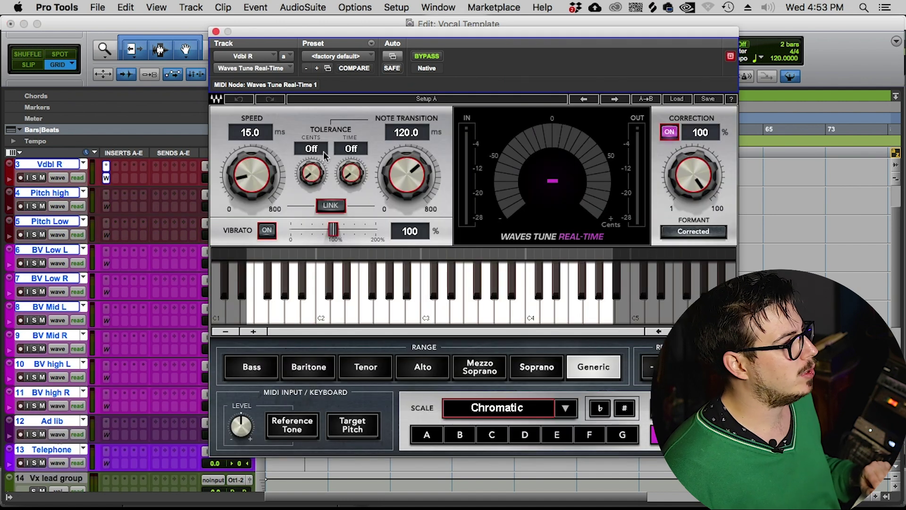
{"action": "left_click", "coordinate": [459, 438]}
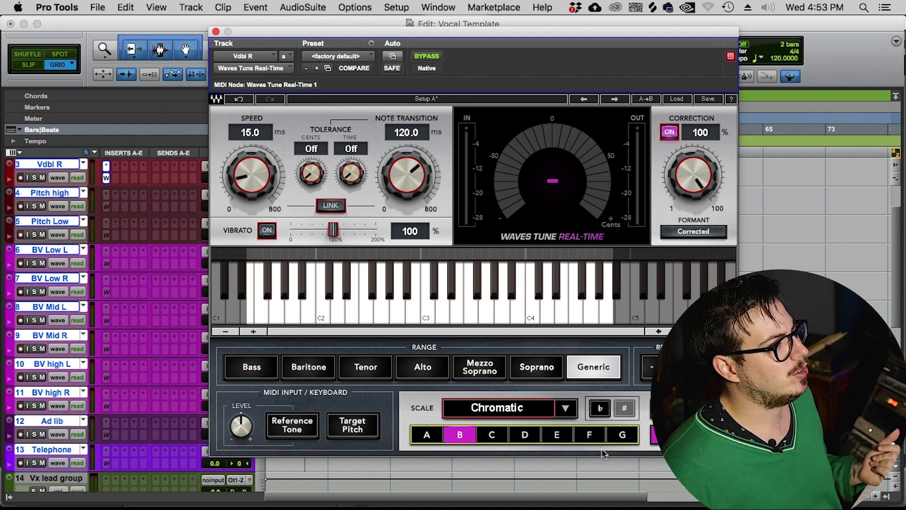
{"action": "left_click", "coordinate": [565, 409]}
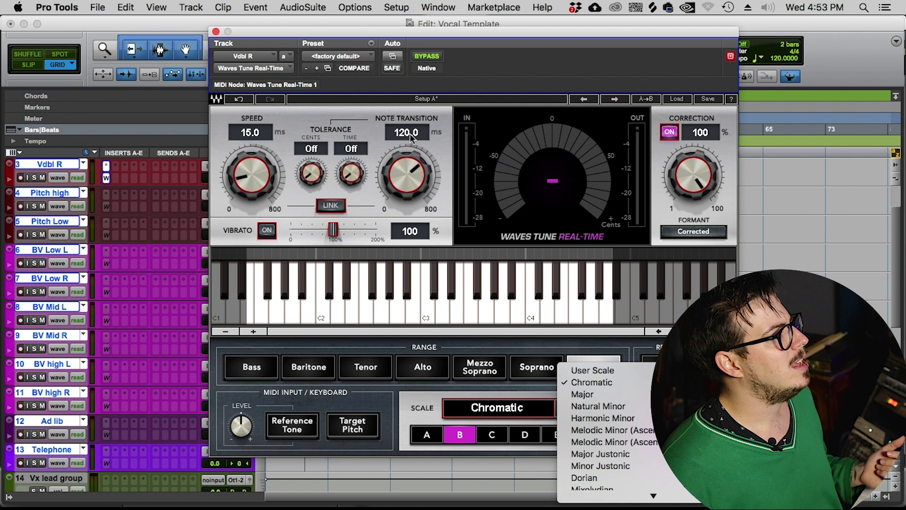
{"action": "left_click", "coordinate": [425, 119]}
- Adjust the Speed and Note Transition of Waves Tune Real-Time on Vdbl R, and make the insert inactive again
{"action": "mouse_move", "coordinate": [269, 183]}
{"action": "left_mouse_down"}
{"action": "mouse_move", "coordinate": [270, 169]}
{"action": "mouse_move", "coordinate": [269, 184]}
{"action": "left_mouse_up"}
{"action": "left_click_drag", "start_coordinate": [407, 180], "coordinate": [407, 184]}
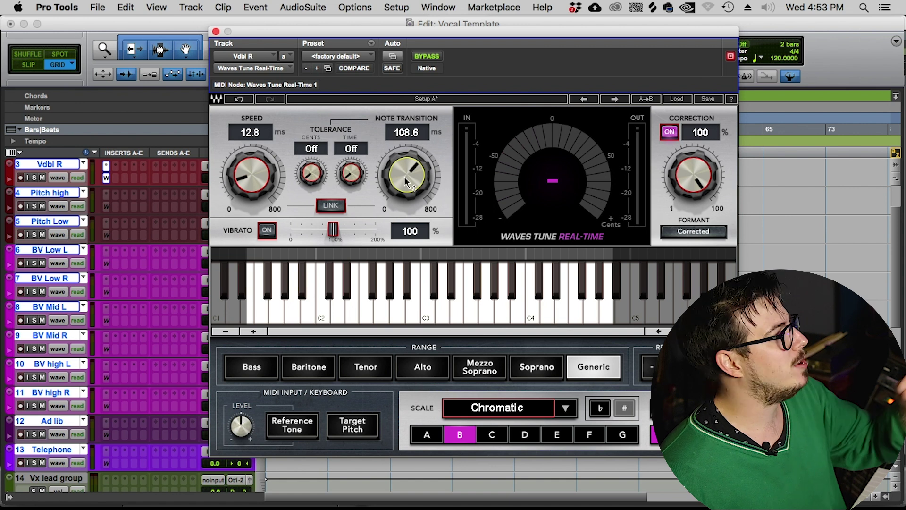
{"action": "left_click_drag", "start_coordinate": [259, 168], "coordinate": [258, 132]}
{"action": "left_click_drag", "start_coordinate": [391, 184], "coordinate": [392, 182]}
{"action": "left_click_drag", "start_coordinate": [271, 173], "coordinate": [238, 222]}
{"action": "left_click_drag", "start_coordinate": [380, 165], "coordinate": [380, 137]}
{"action": "left_click_drag", "start_coordinate": [241, 184], "coordinate": [240, 176]}
{"action": "left_click", "coordinate": [106, 180], "text": "ctrl+super"}
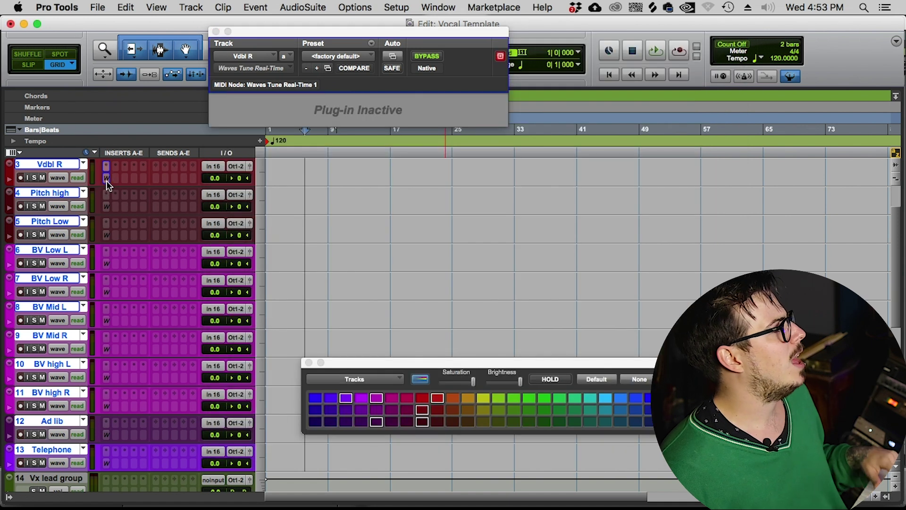
- Close the plug-in window and the colour palette
{"action": "scroll", "coordinate": [231, 293], "scroll_direction": "down", "scroll_amount": 3}
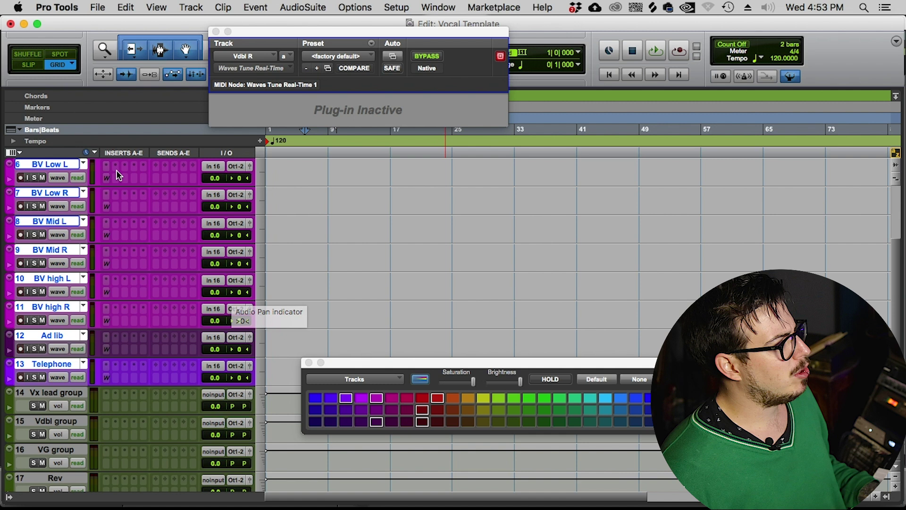
{"action": "scroll", "coordinate": [134, 253], "scroll_direction": "up", "scroll_amount": 5}
{"action": "scroll", "coordinate": [133, 257], "scroll_direction": "down", "scroll_amount": 8}
{"action": "scroll", "coordinate": [133, 258], "scroll_direction": "down", "scroll_amount": 4}
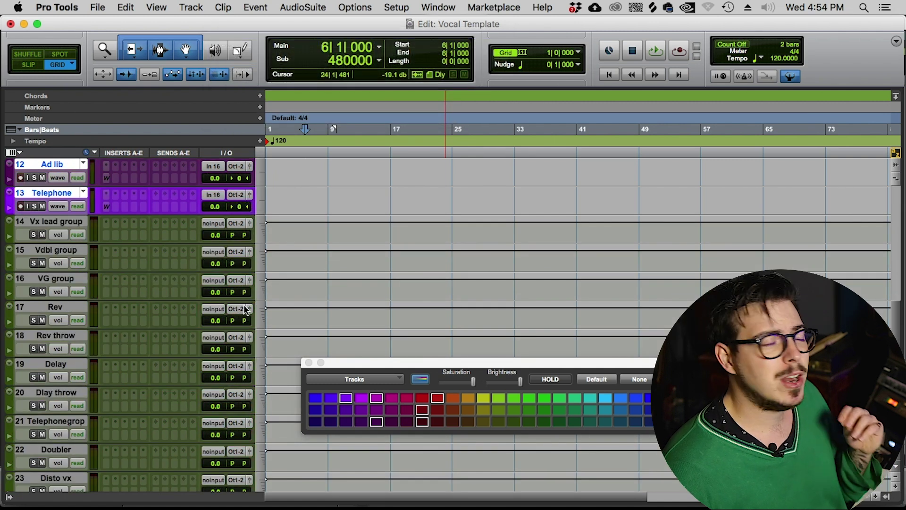
{"action": "left_click", "coordinate": [308, 362]}
- Review the inserts on the vocal tracks and the list of aux tracks down to Disto vx
{"action": "scroll", "coordinate": [299, 369], "scroll_direction": "up", "scroll_amount": 3}
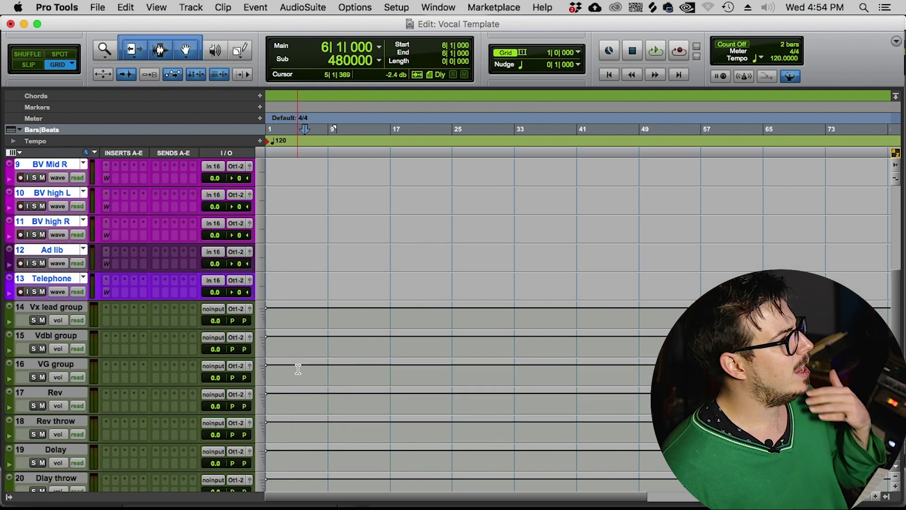
{"action": "scroll", "coordinate": [298, 370], "scroll_direction": "up", "scroll_amount": 8}
{"action": "scroll", "coordinate": [296, 372], "scroll_direction": "down", "scroll_amount": 7}
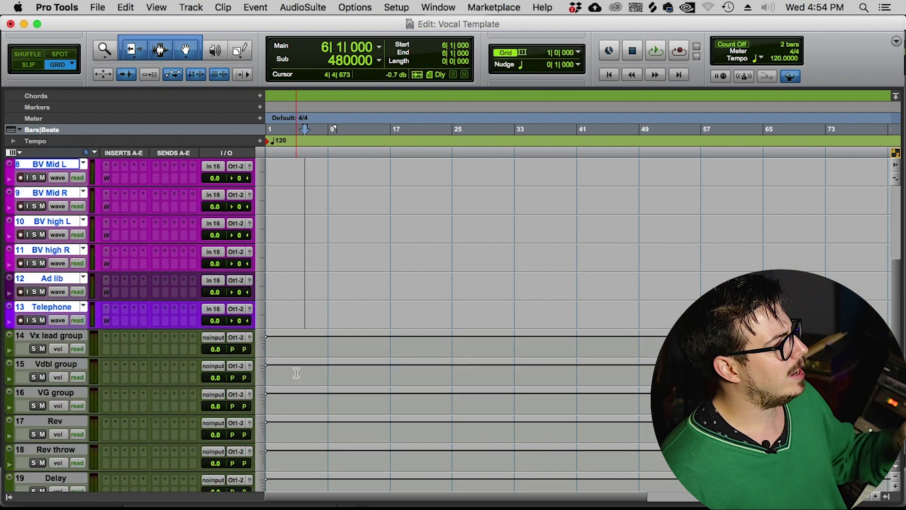
{"action": "scroll", "coordinate": [297, 373], "scroll_direction": "down", "scroll_amount": 2}
{"action": "scroll", "coordinate": [296, 373], "scroll_direction": "down", "scroll_amount": 5}
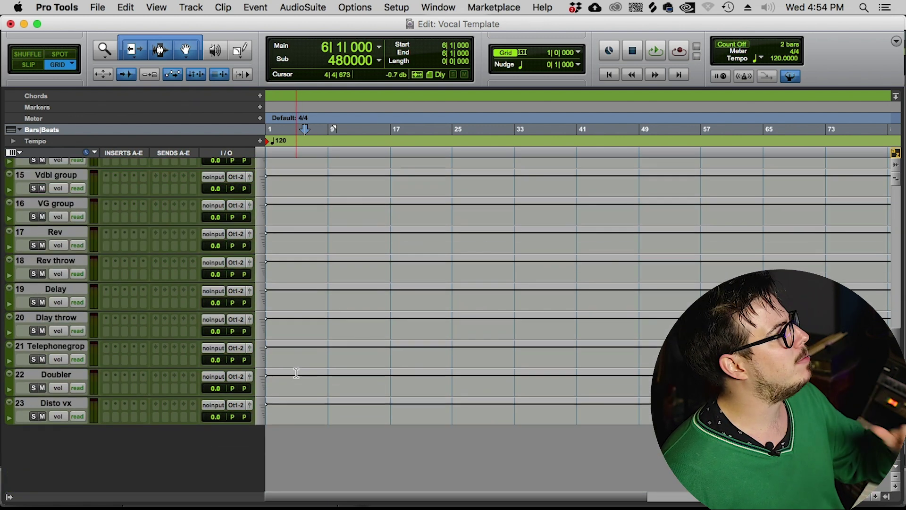
{"action": "scroll", "coordinate": [296, 373], "scroll_direction": "up", "scroll_amount": 4}
{"action": "scroll", "coordinate": [296, 373], "scroll_direction": "down", "scroll_amount": 2}
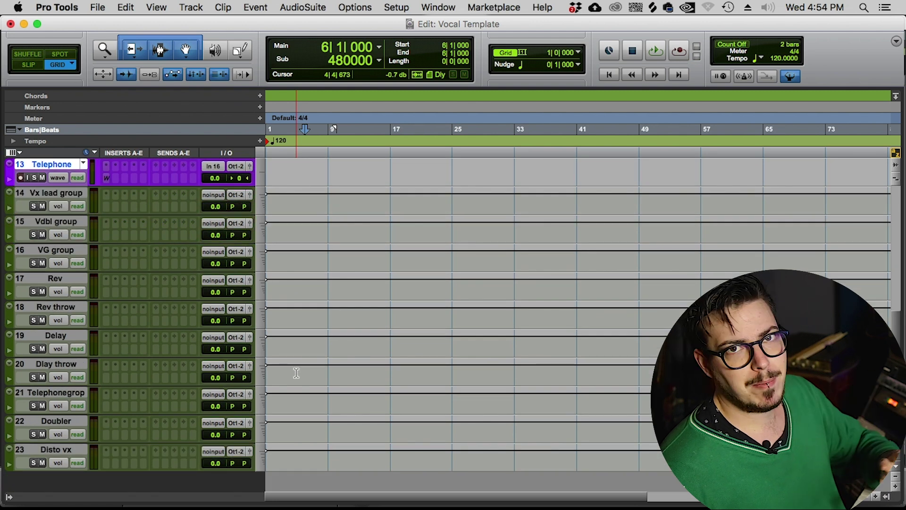
- Insert a stereo Dyn3 De-Esser in the second insert slot of the Vx lead group track
{"action": "left_click", "coordinate": [64, 194]}
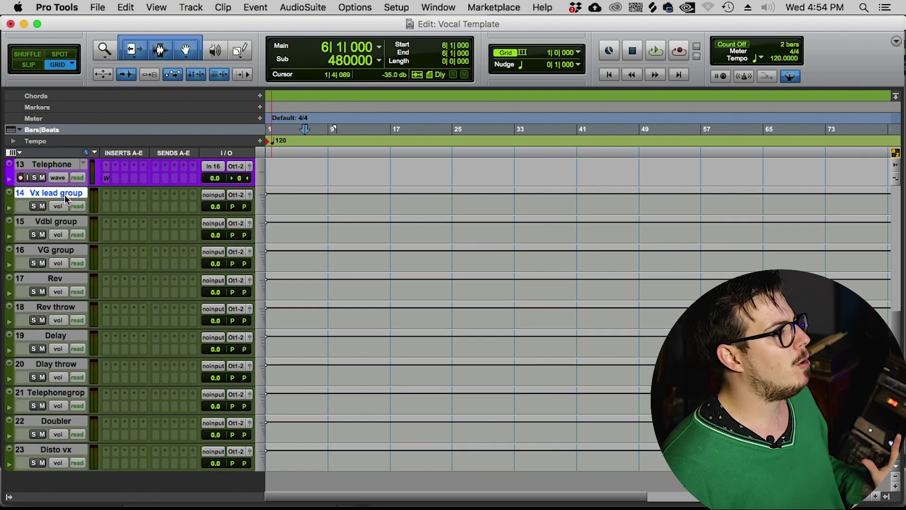
{"action": "left_click", "coordinate": [114, 195]}
{"action": "mouse_move", "coordinate": [175, 222]}
{"action": "mouse_move", "coordinate": [320, 111]}
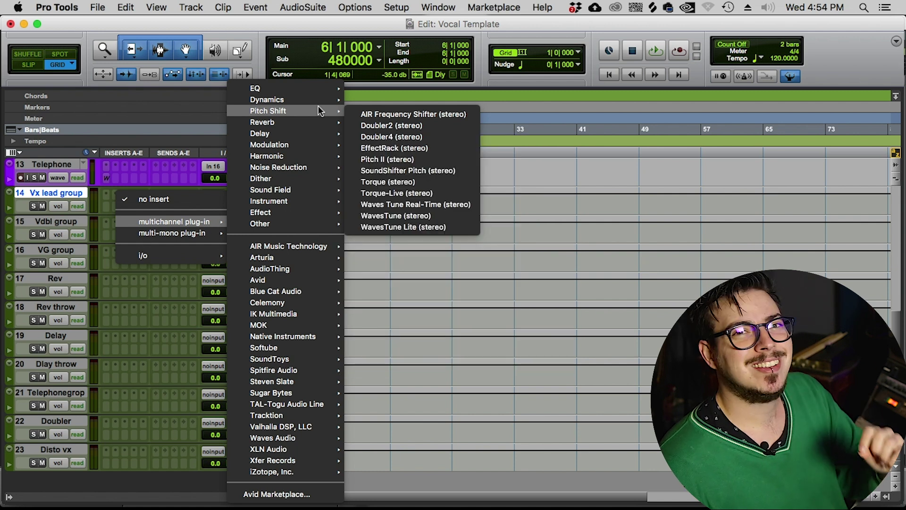
{"action": "mouse_move", "coordinate": [283, 280]}
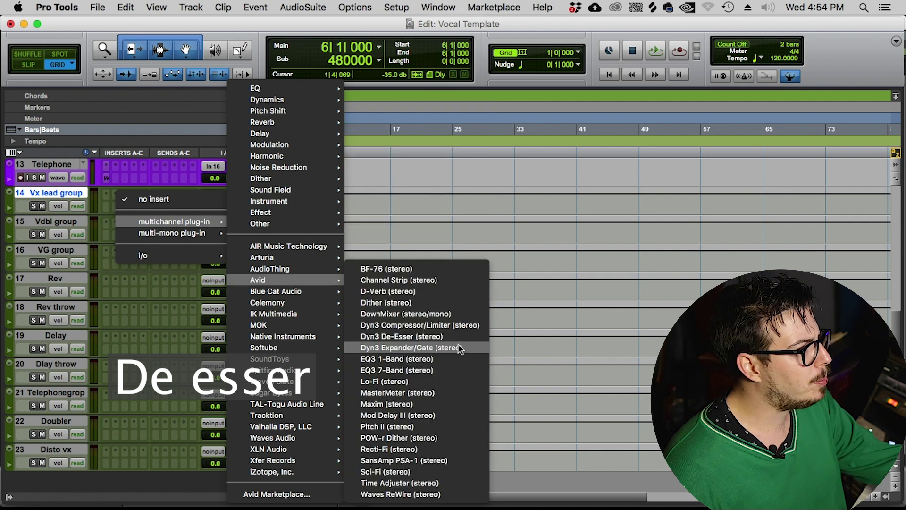
{"action": "left_click", "coordinate": [406, 330]}
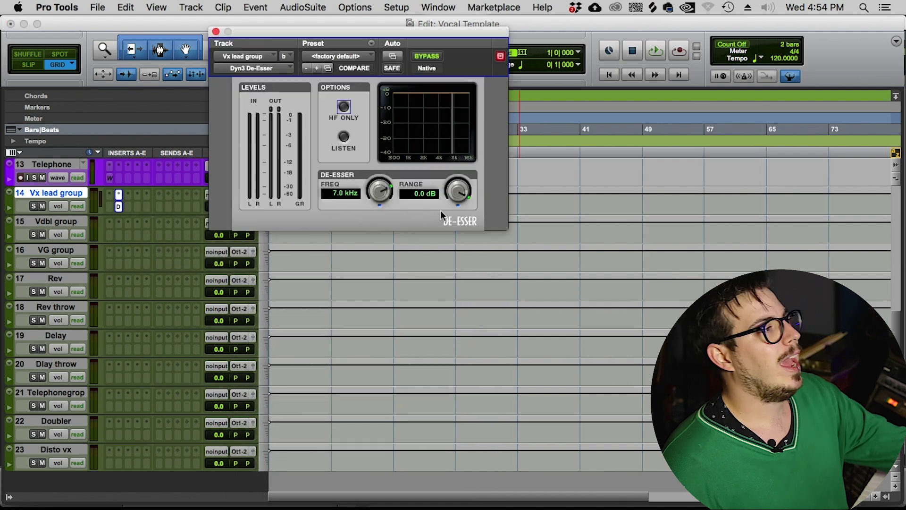
- Try the De-Esser's Listen mode and Range values of -12.9 dB and -3.2 dB, returning the Range to 0.0 dB
{"action": "left_click", "coordinate": [344, 137]}
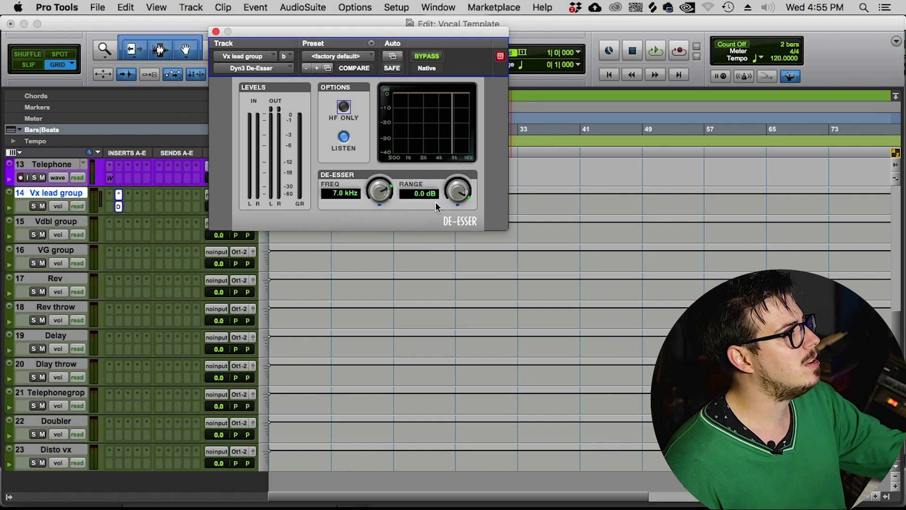
{"action": "left_click_drag", "start_coordinate": [461, 198], "coordinate": [459, 259]}
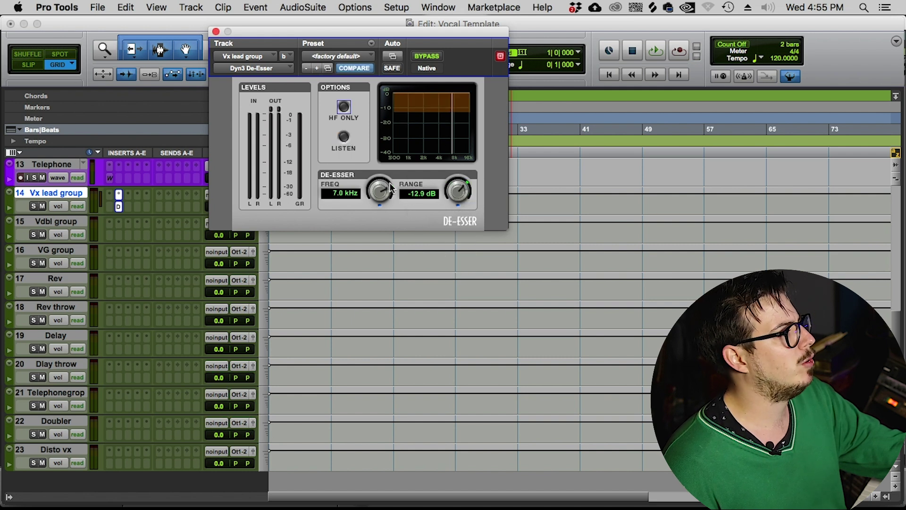
{"action": "left_click_drag", "start_coordinate": [471, 200], "coordinate": [471, 170]}
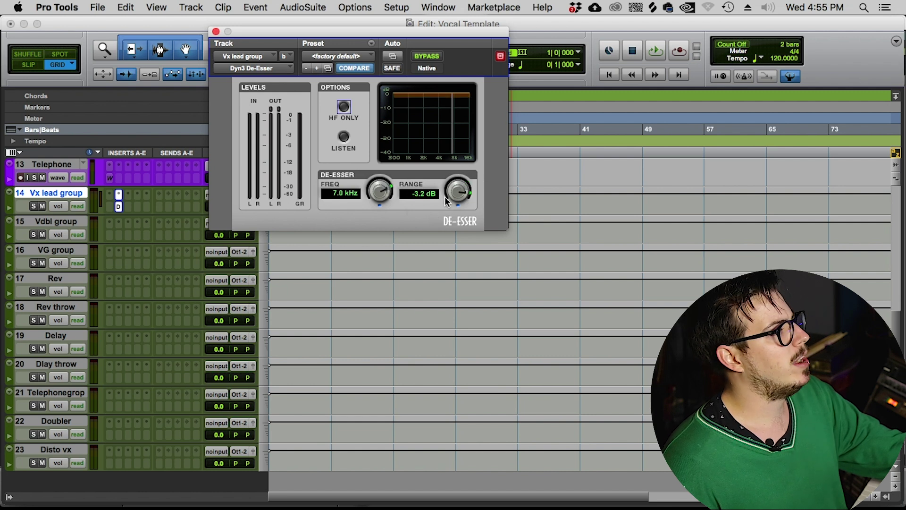
{"action": "left_click_drag", "start_coordinate": [446, 201], "coordinate": [471, 155]}
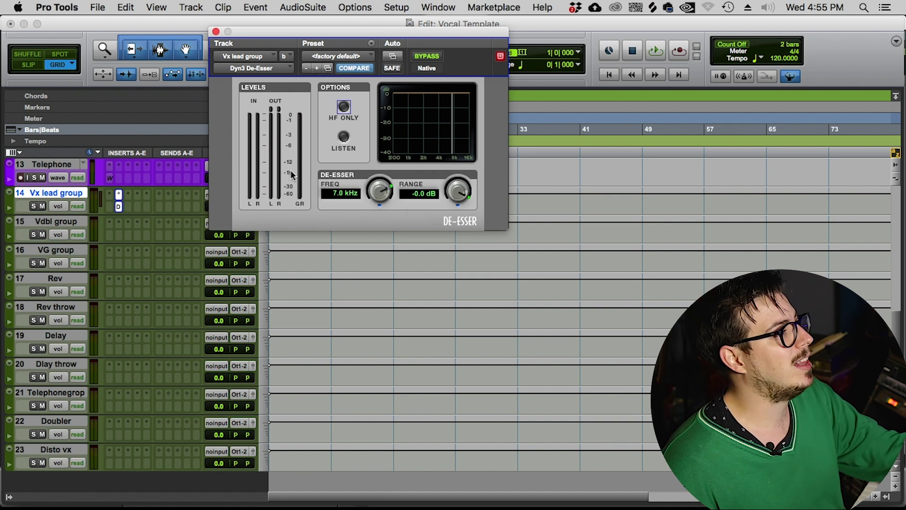
- Insert a stereo Dyn3 Compressor/Limiter after the De-Esser on Vx lead group and bypass it
{"action": "left_click", "coordinate": [122, 195]}
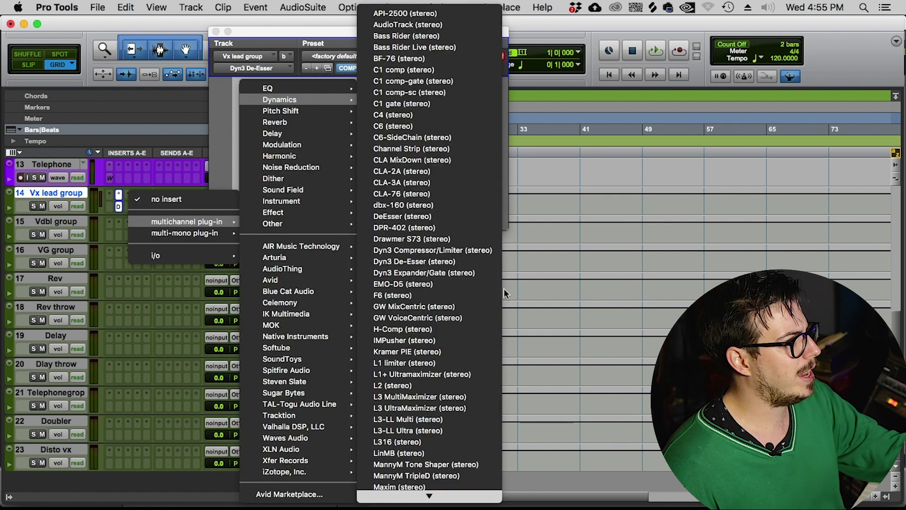
{"action": "left_click", "coordinate": [478, 251]}
{"action": "left_click", "coordinate": [420, 56]}
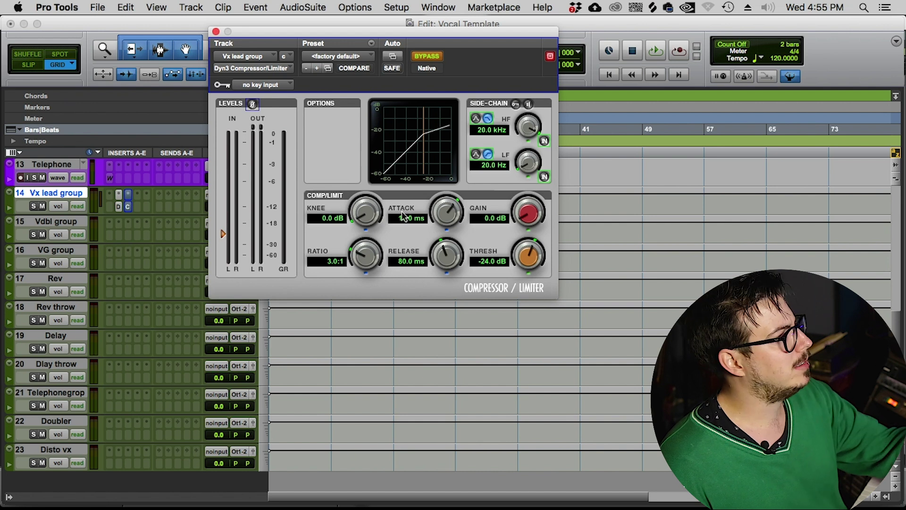
- Set the compressor's attack to about 18.6 µs and release to about 433.3 ms, and leave both Vx lead group inserts bypassed
{"action": "left_click_drag", "start_coordinate": [441, 277], "coordinate": [448, 259]}
{"action": "left_click_drag", "start_coordinate": [447, 213], "coordinate": [448, 165]}
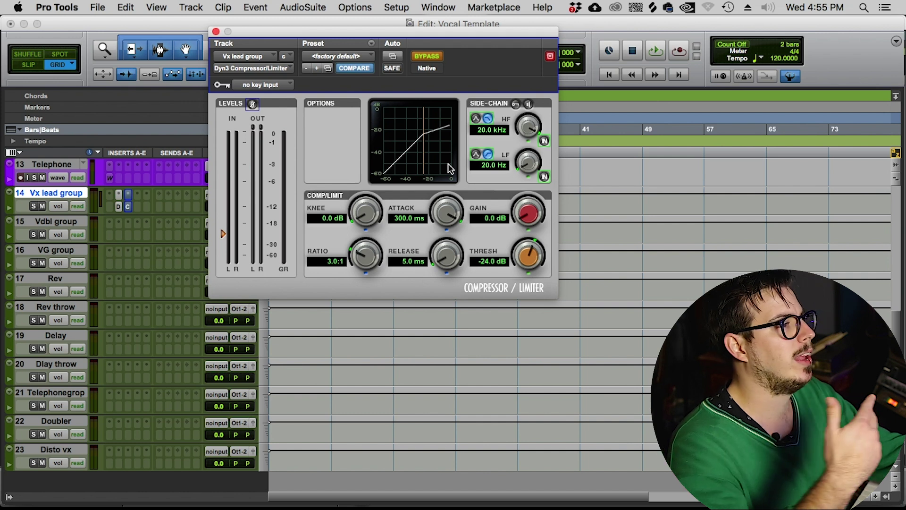
{"action": "left_click_drag", "start_coordinate": [448, 164], "coordinate": [453, 334]}
{"action": "left_click_drag", "start_coordinate": [446, 256], "coordinate": [451, 197]}
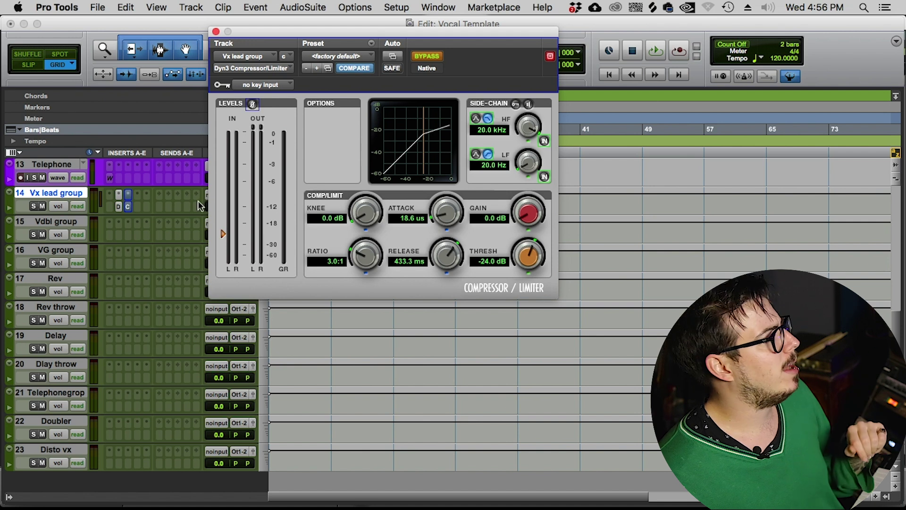
{"action": "left_click", "coordinate": [129, 207], "text": "super"}
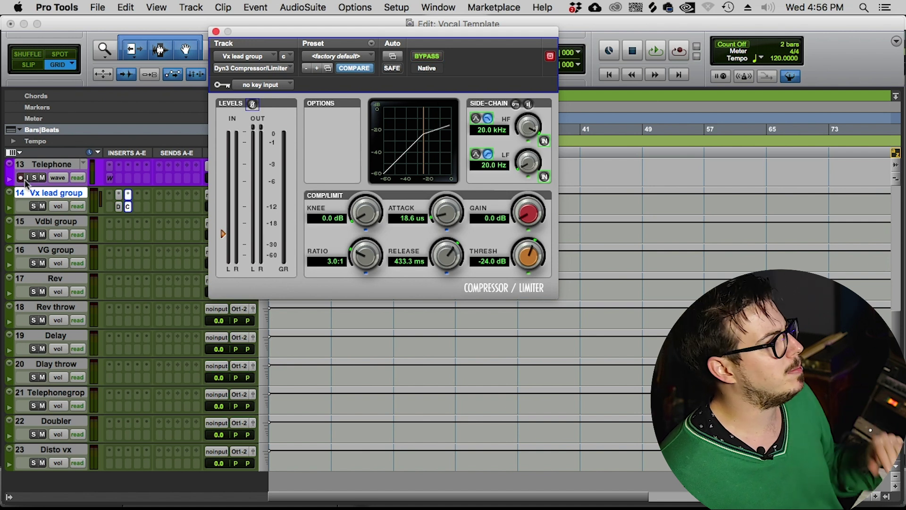
{"action": "left_click", "coordinate": [125, 206], "text": "super"}
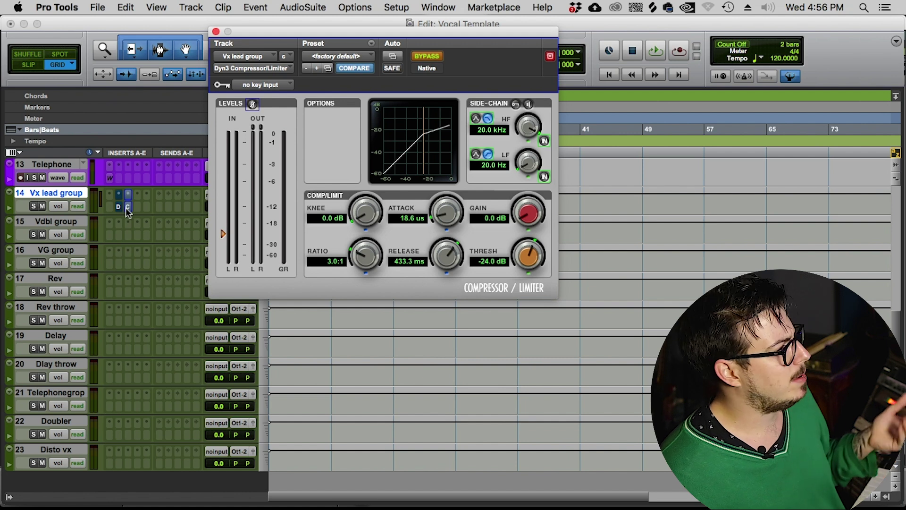
- Insert a stereo EQ3 7-Band in the fourth insert slot of Vx lead group, bypass it and close its window
{"action": "left_click", "coordinate": [137, 197]}
{"action": "mouse_move", "coordinate": [152, 221]}
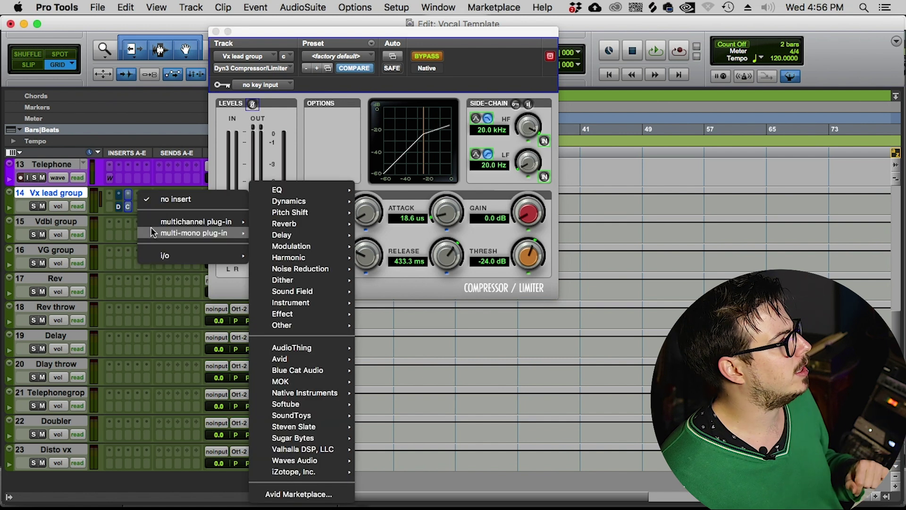
{"action": "mouse_move", "coordinate": [289, 88]}
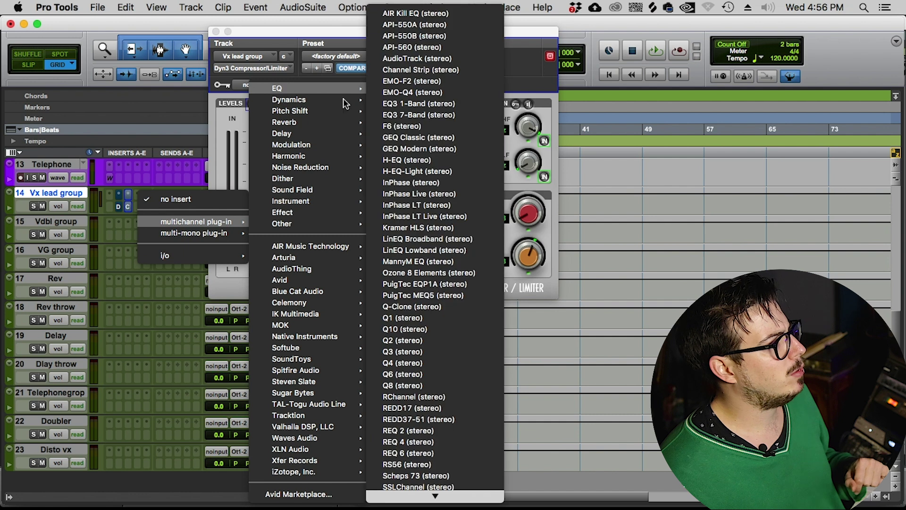
{"action": "left_click", "coordinate": [442, 116]}
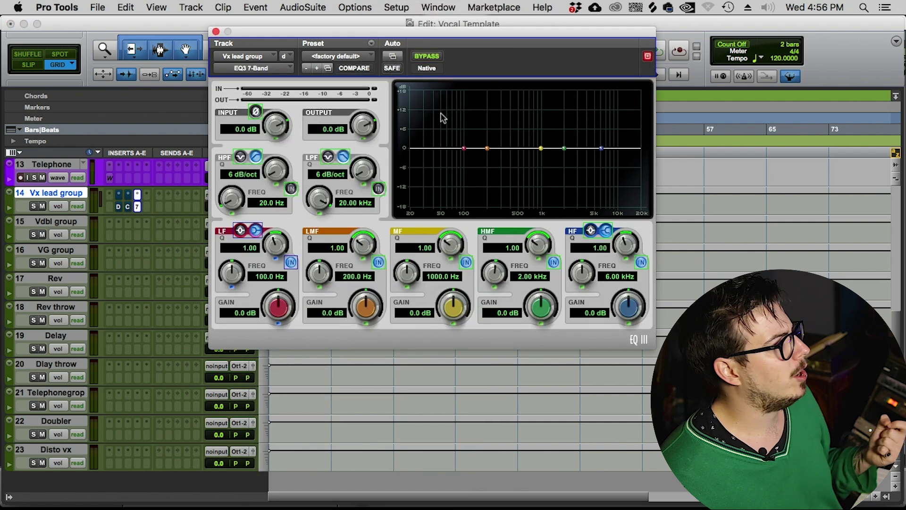
{"action": "left_click", "coordinate": [418, 59]}
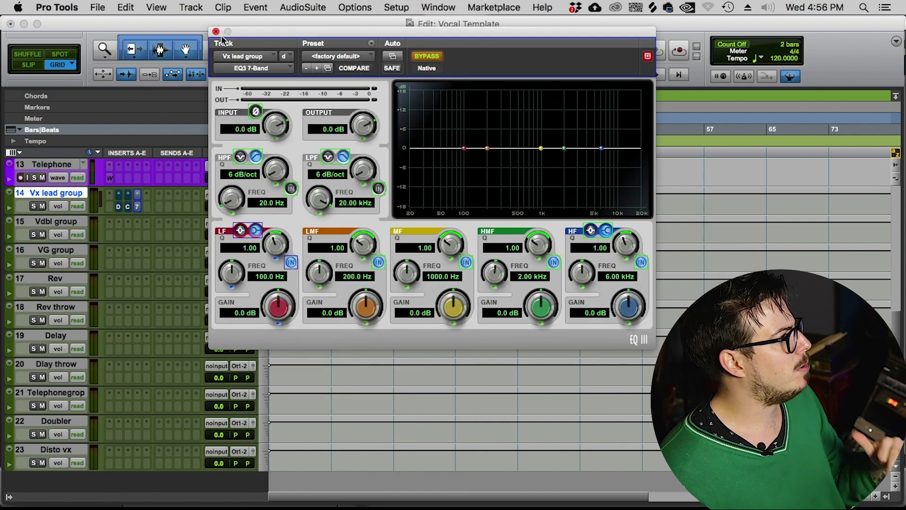
{"action": "left_click", "coordinate": [215, 31]}
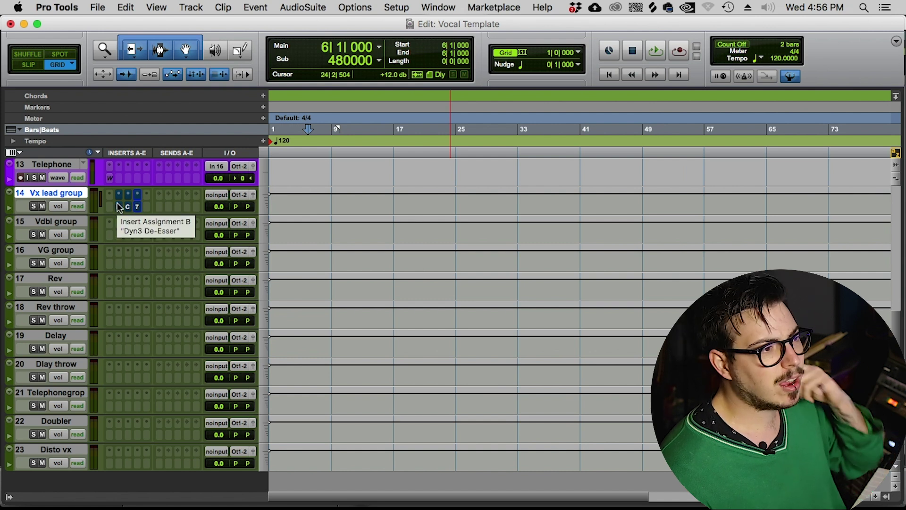
- Copy the De-Esser, Compressor/Limiter and 7-Band EQ inserts from Vx lead group to the Vdbl group and VG group tracks
{"action": "left_click", "coordinate": [18, 234]}
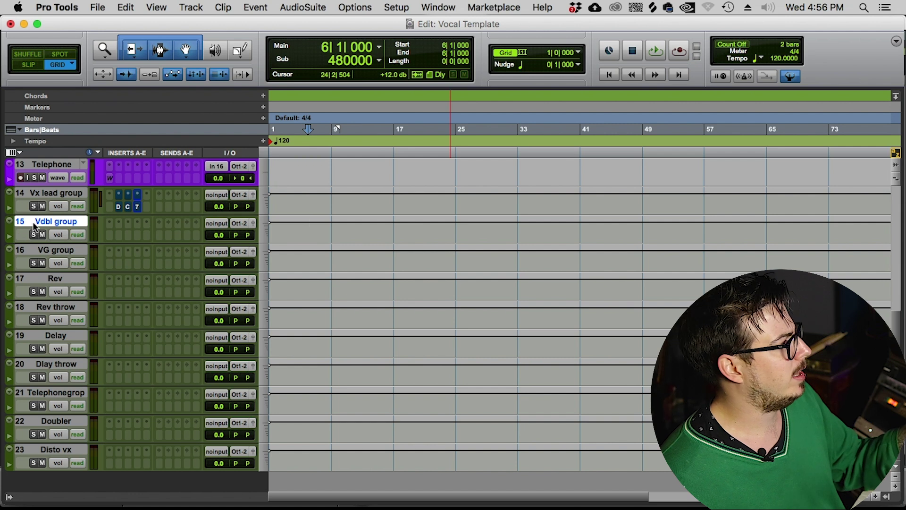
{"action": "left_click", "coordinate": [46, 245]}
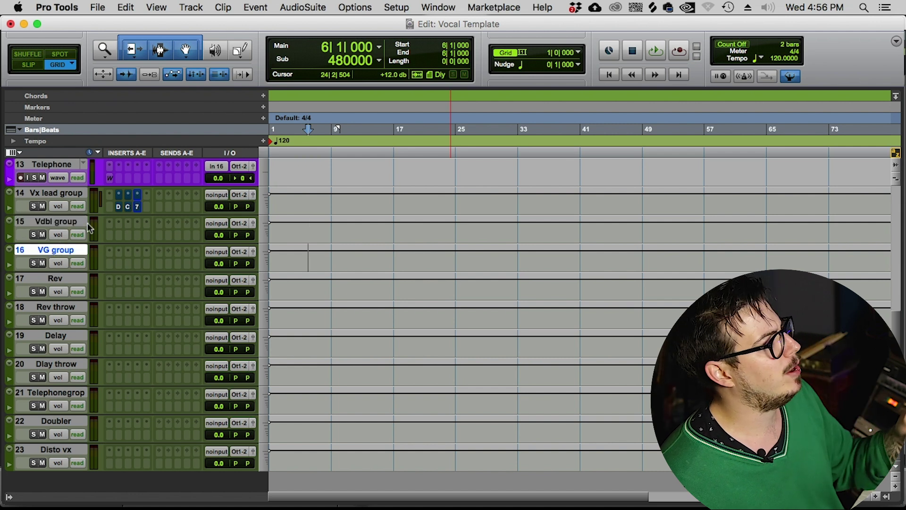
{"action": "left_click_drag", "start_coordinate": [120, 211], "coordinate": [118, 263]}
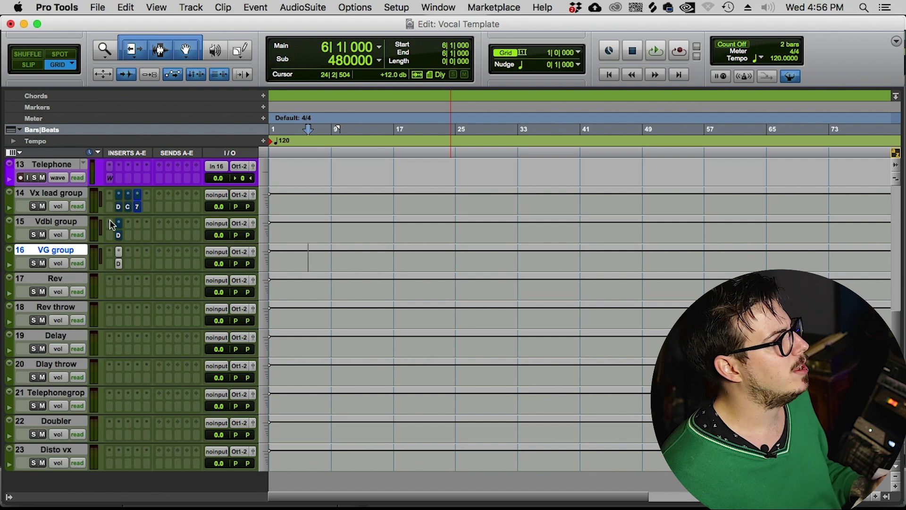
{"action": "left_click_drag", "start_coordinate": [128, 207], "coordinate": [126, 234]}
{"action": "left_click_drag", "start_coordinate": [127, 234], "coordinate": [127, 261]}
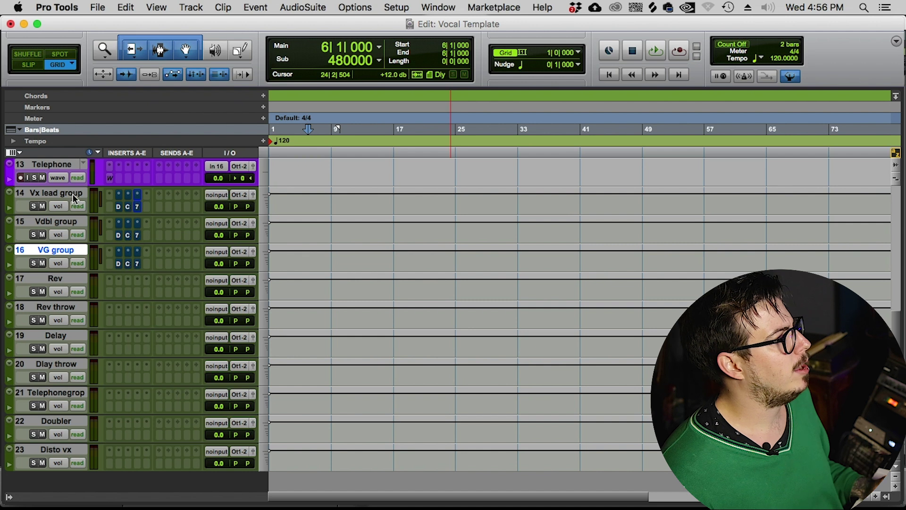
- Make the De-Esser, compressor and EQ inserts inactive on Vx lead group, Vdbl group and VG group together
{"action": "left_click", "coordinate": [74, 199], "text": "shift"}
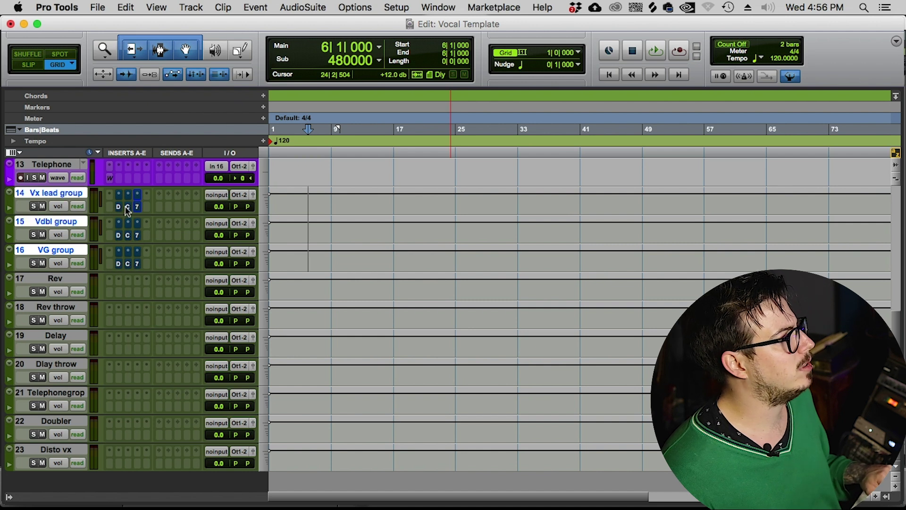
{"action": "right_click", "coordinate": [119, 208]}
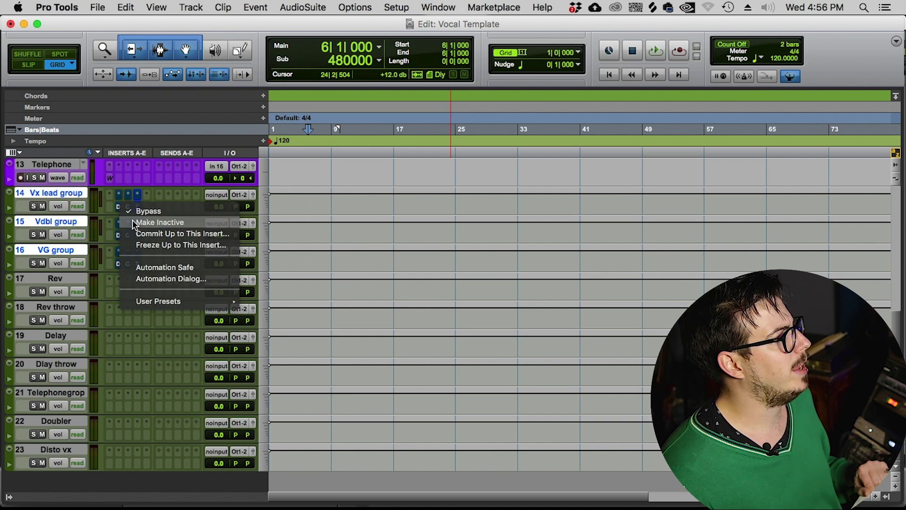
{"action": "left_click", "coordinate": [132, 220]}
{"action": "left_click", "coordinate": [120, 234], "text": "ctrl+alt+shift+super"}
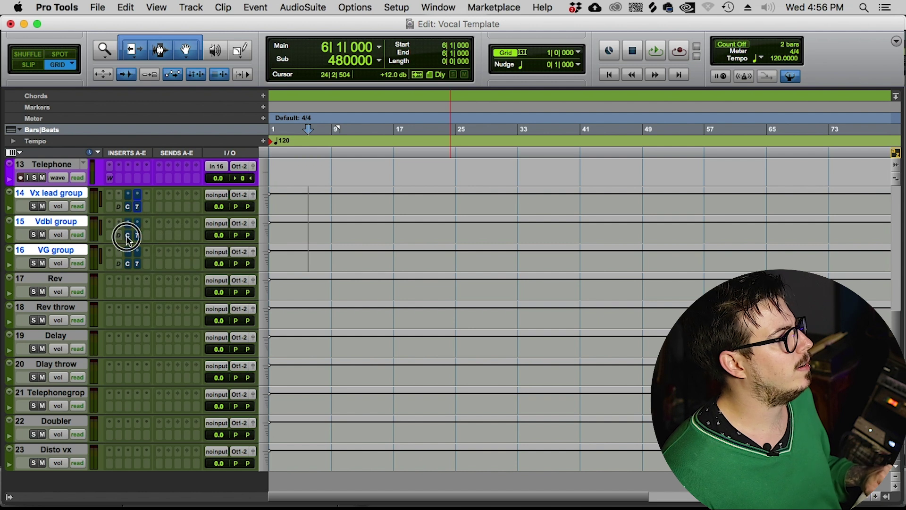
{"action": "left_click", "coordinate": [127, 236], "text": "ctrl+alt+shift+super"}
{"action": "left_click", "coordinate": [136, 237], "text": "ctrl+alt+shift+super"}
- Insert a stereo D-Verb in the first slot of the Rev track and set its algorithm to Plate
{"action": "left_click", "coordinate": [66, 278]}
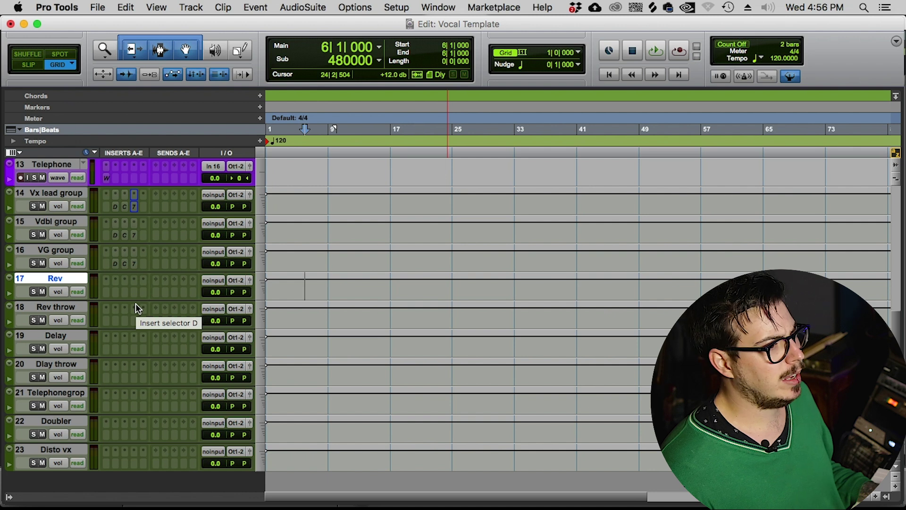
{"action": "left_click", "coordinate": [106, 283]}
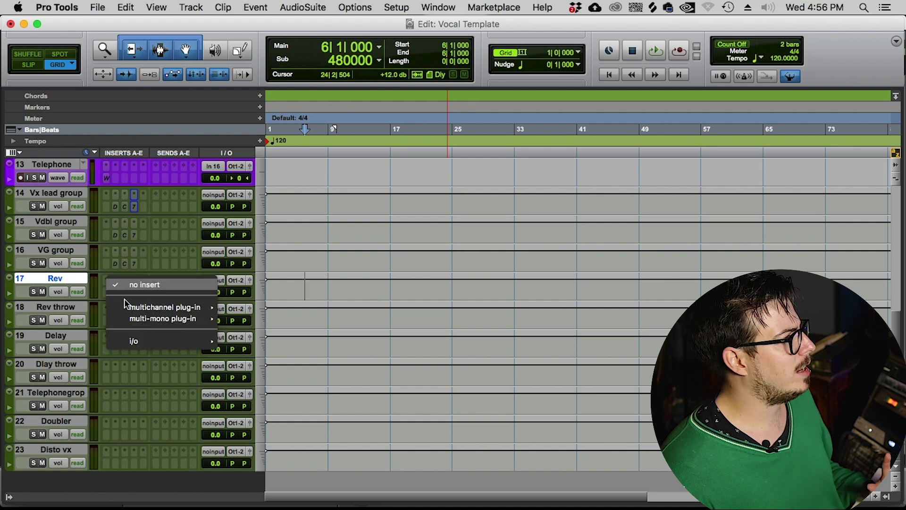
{"action": "mouse_move", "coordinate": [134, 309]}
{"action": "mouse_move", "coordinate": [299, 125]}
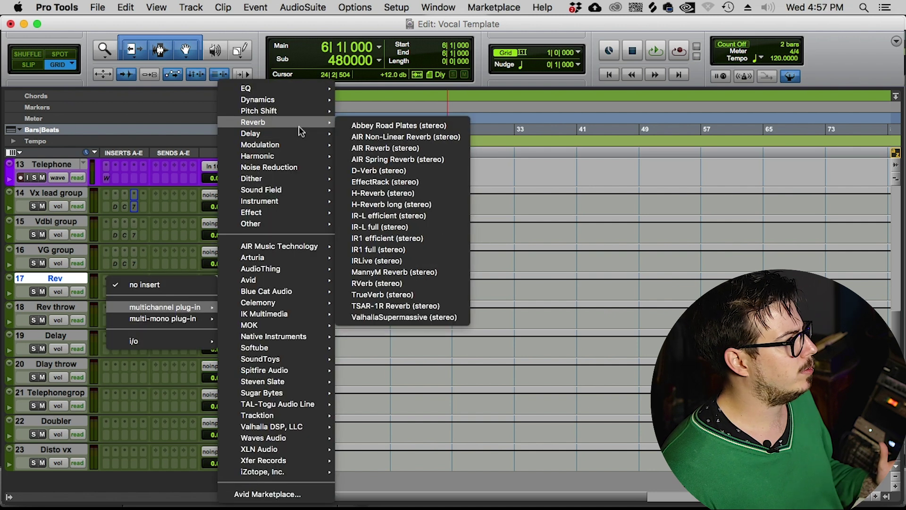
{"action": "left_click", "coordinate": [394, 172]}
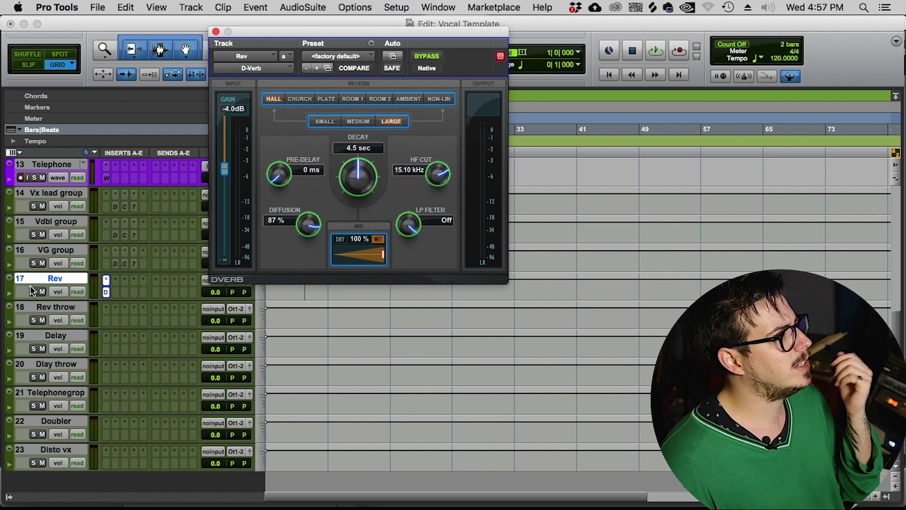
{"action": "left_click", "coordinate": [326, 99]}
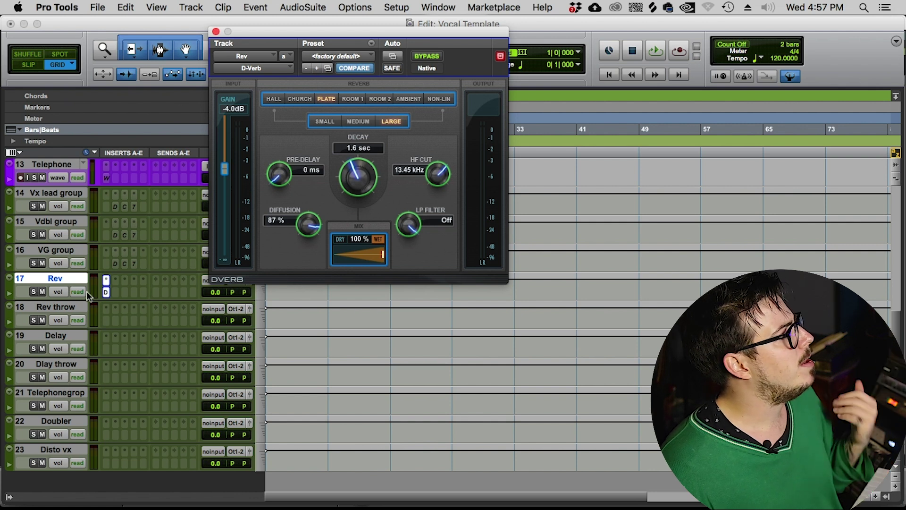
- Copy the D-Verb to the Rev throw track, set the copy to Hall with a 19.6 sec decay, and reopen Rev's D-Verb
{"action": "left_click_drag", "start_coordinate": [105, 298], "coordinate": [107, 328]}
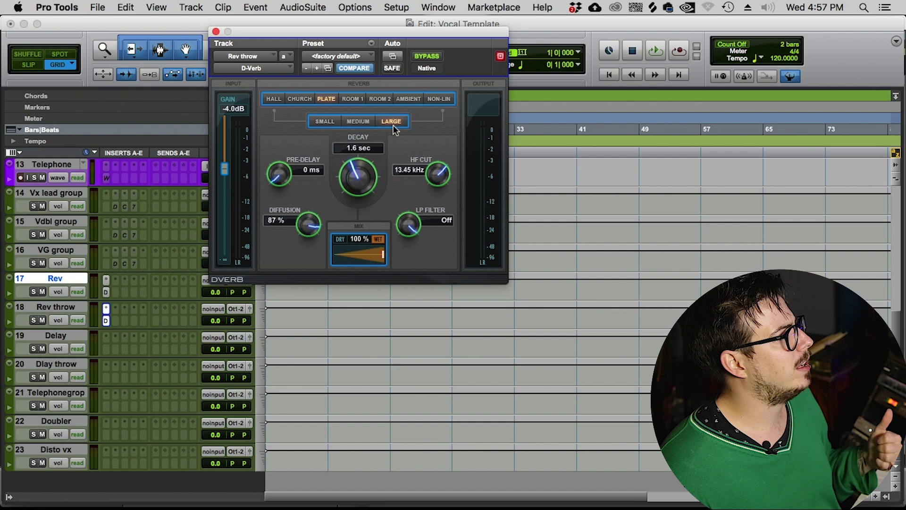
{"action": "left_click", "coordinate": [310, 100]}
{"action": "left_click", "coordinate": [276, 101]}
{"action": "mouse_move", "coordinate": [374, 174]}
{"action": "left_mouse_down"}
{"action": "mouse_move", "coordinate": [373, 163]}
{"action": "mouse_move", "coordinate": [361, 178]}
{"action": "left_mouse_up"}
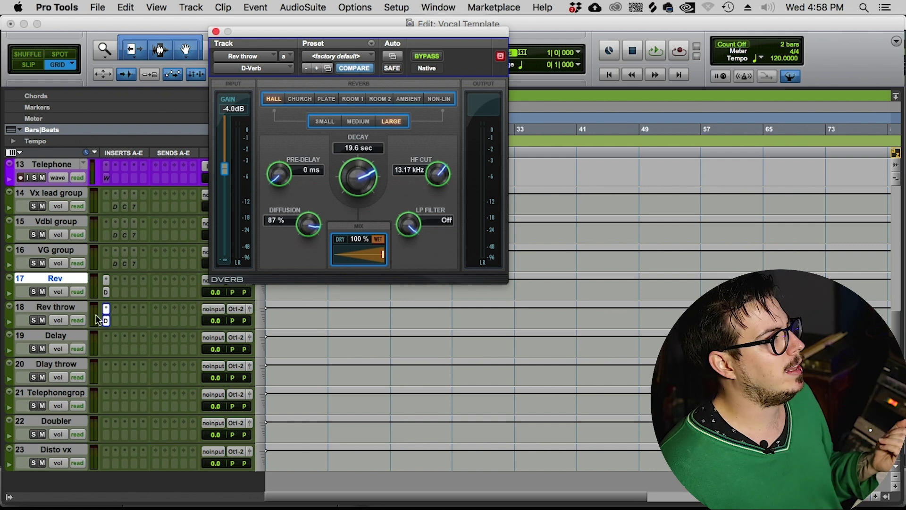
{"action": "left_click", "coordinate": [106, 292]}
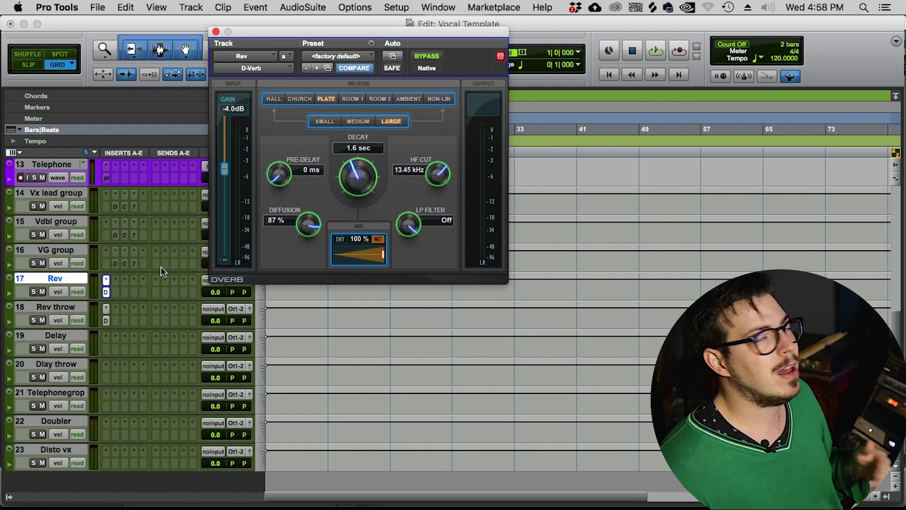
- Insert a stereo Mod Delay III in the first slot of the Delay track and set its left delay to an eighth note
{"action": "left_click", "coordinate": [104, 337]}
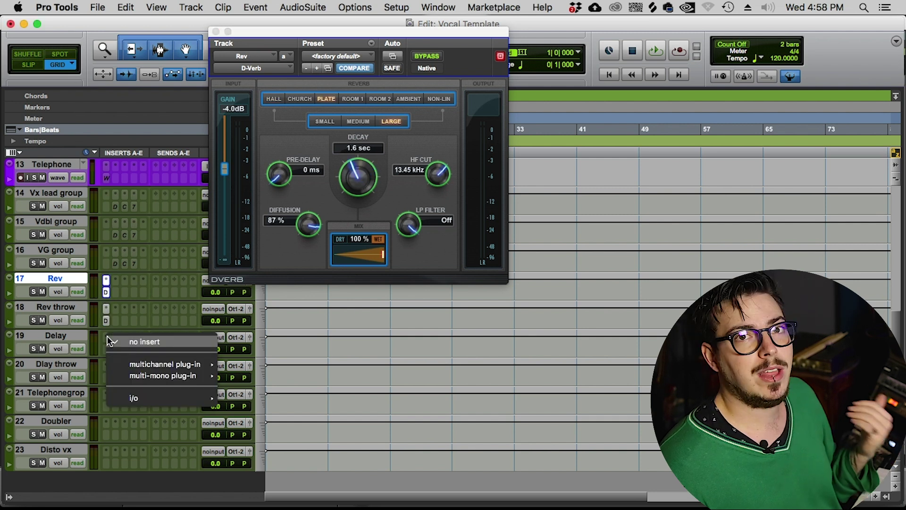
{"action": "mouse_move", "coordinate": [117, 364]}
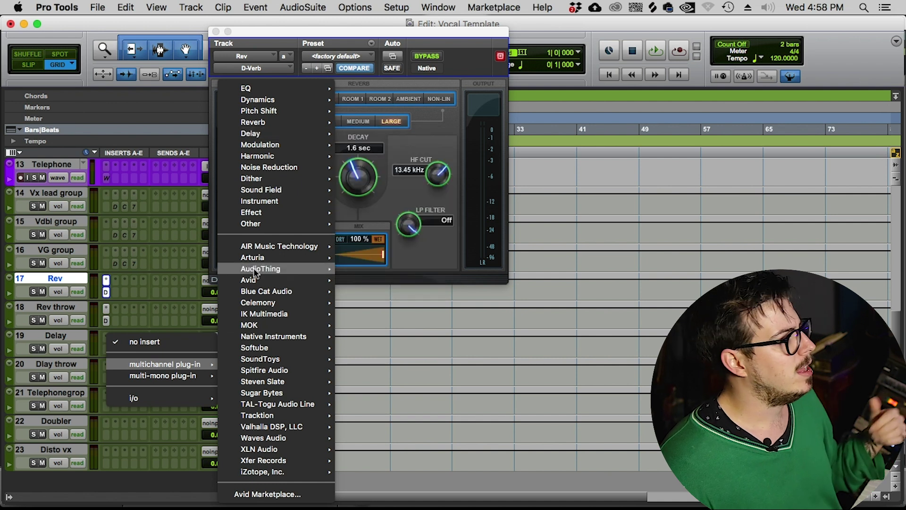
{"action": "mouse_move", "coordinate": [257, 282]}
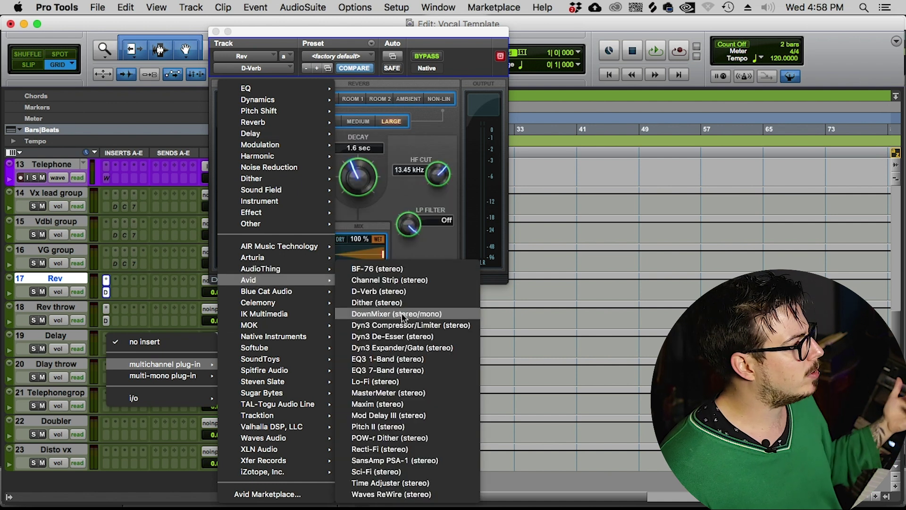
{"action": "left_click", "coordinate": [421, 417]}
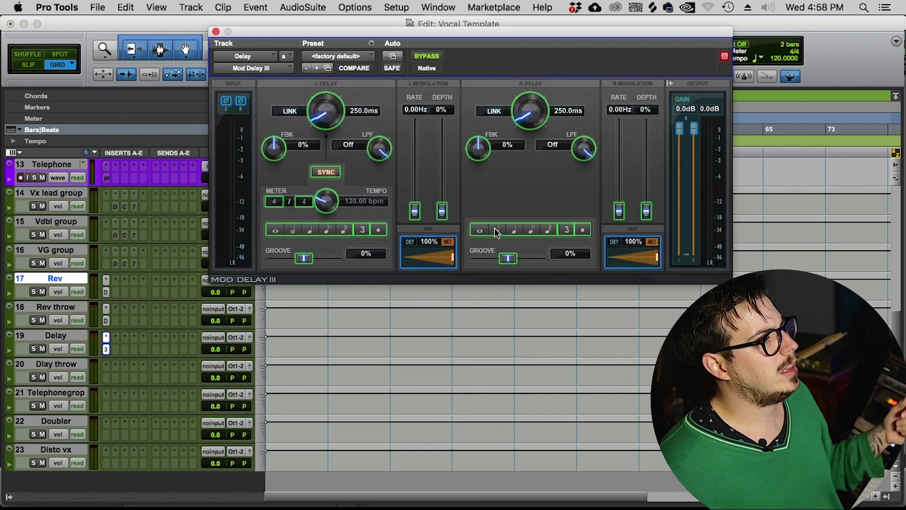
{"action": "left_click", "coordinate": [326, 230]}
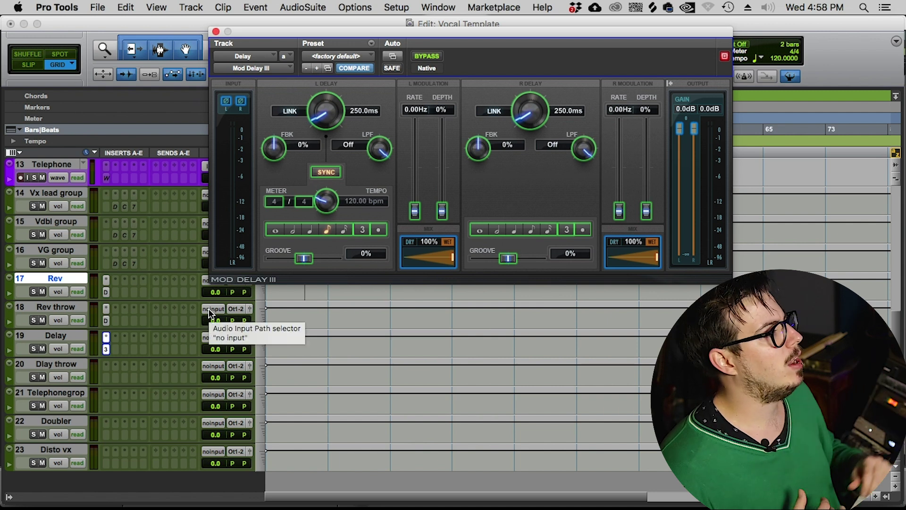
- Copy the Mod Delay III to the Dlay throw track and set the copy's left delay to a half note
{"action": "left_click_drag", "start_coordinate": [107, 349], "coordinate": [105, 379]}
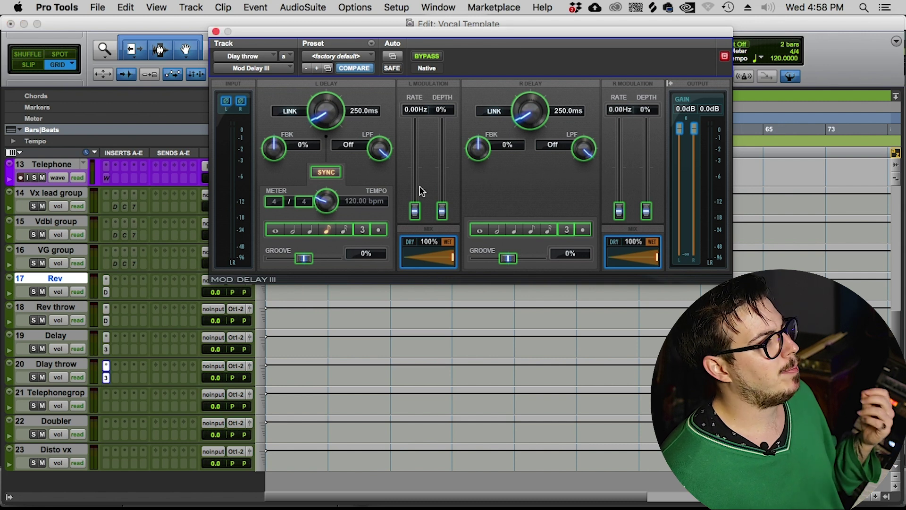
{"action": "left_click", "coordinate": [289, 231]}
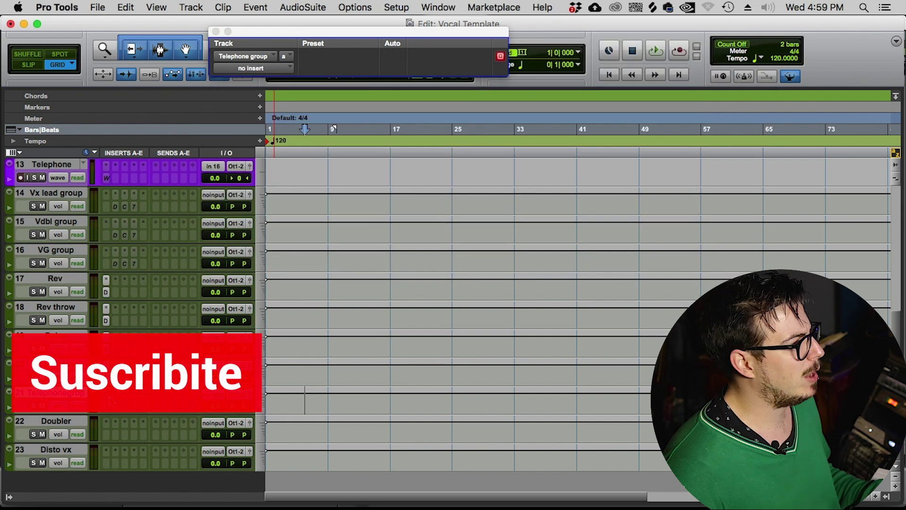
- Insert a stereo EQ3 7-Band on Telephone group with the high-pass filter at 300 Hz and the low-pass filter at 3 kHz
{"action": "left_click", "coordinate": [107, 395]}
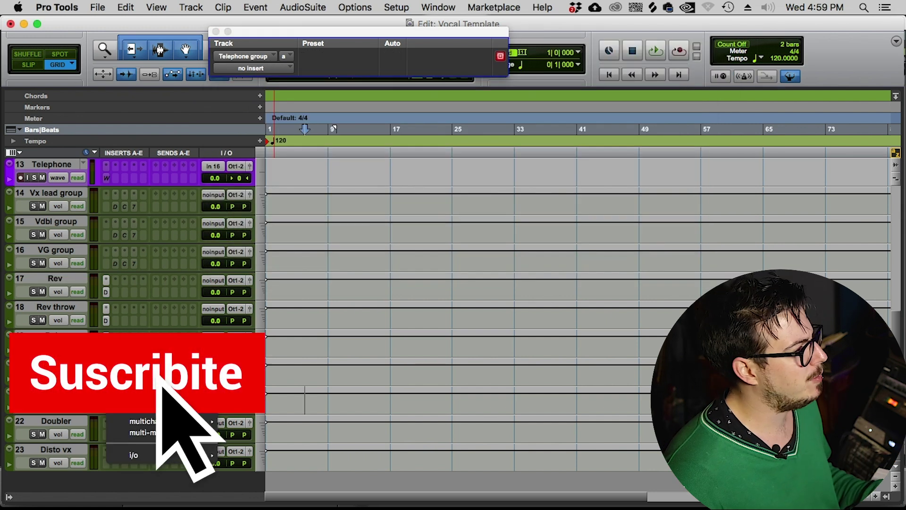
{"action": "mouse_move", "coordinate": [142, 421]}
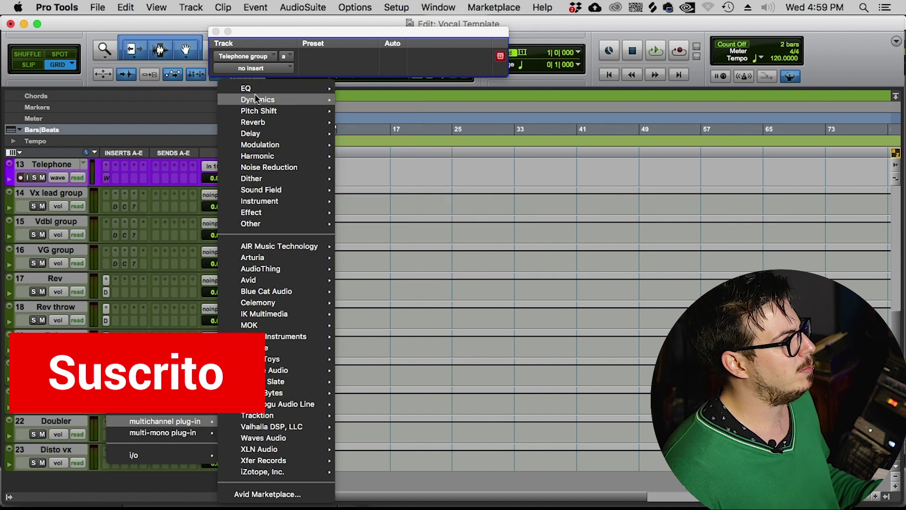
{"action": "mouse_move", "coordinate": [297, 90]}
{"action": "left_click", "coordinate": [387, 114]}
{"action": "left_click", "coordinate": [268, 203]}
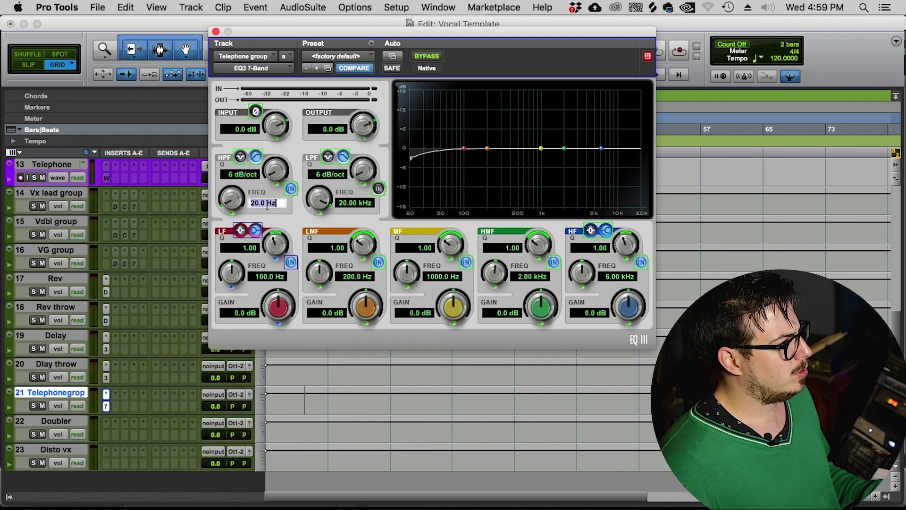
{"action": "type", "text": "300"}
{"action": "key", "text": "Return"}
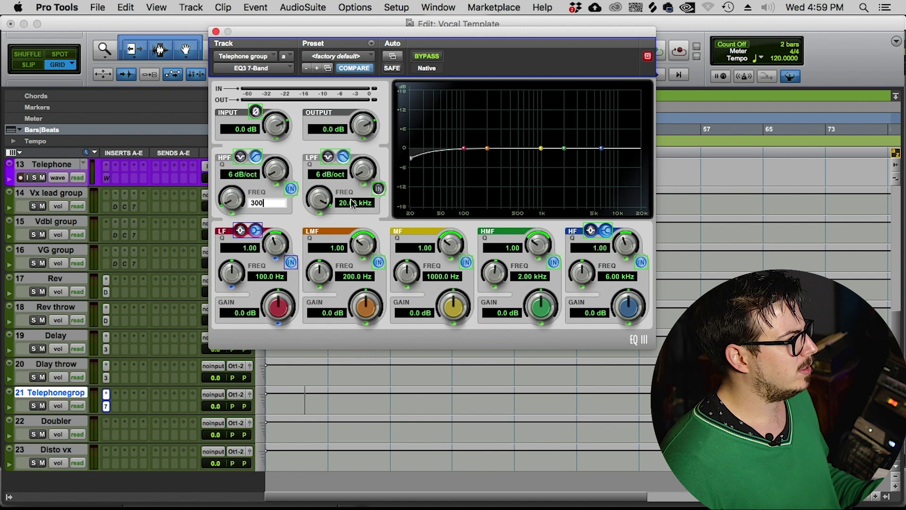
{"action": "left_click", "coordinate": [353, 203]}
{"action": "type", "text": "3000"}
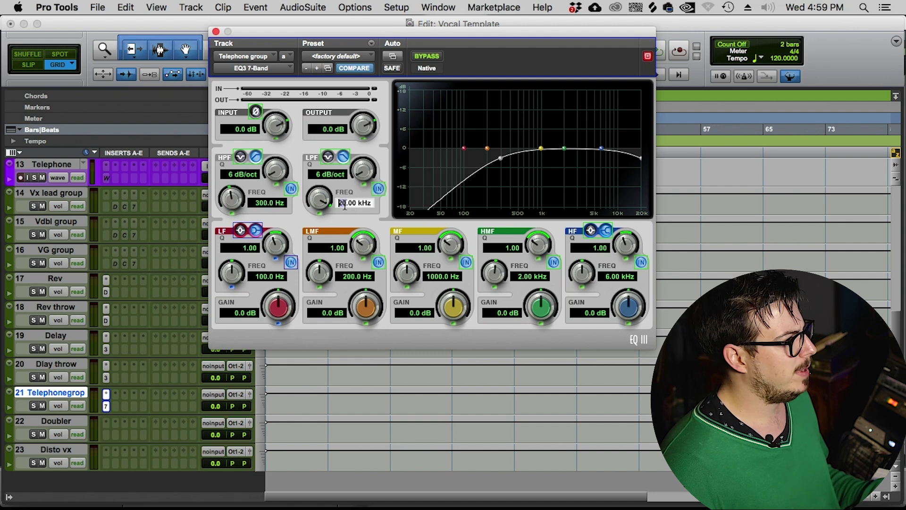
{"action": "key", "text": "Return"}
- Boost the EQ's MF band at 1000 Hz by about 10.3 dB with a Q of about 6.92
{"action": "left_click_drag", "start_coordinate": [449, 244], "coordinate": [449, 228]}
{"action": "left_click_drag", "start_coordinate": [454, 314], "coordinate": [461, 290]}
{"action": "left_click_drag", "start_coordinate": [451, 243], "coordinate": [453, 236]}
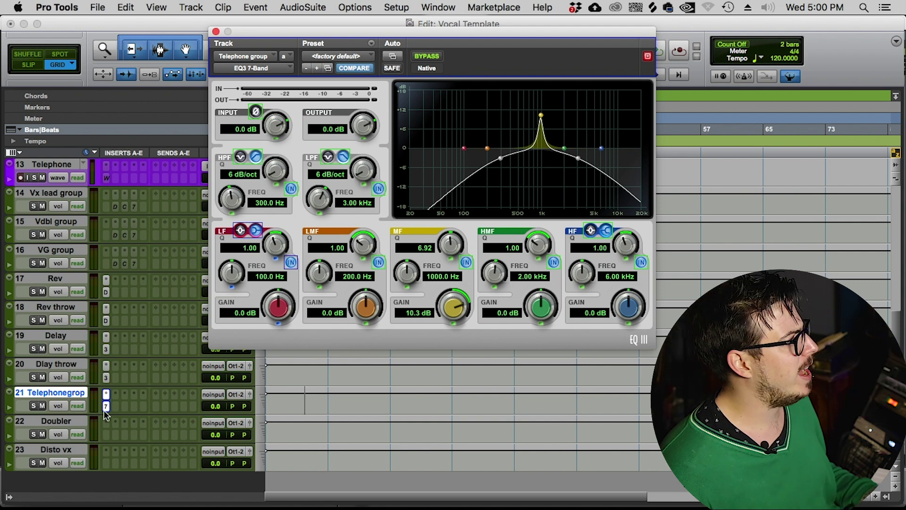
- Insert CLA Effects in the second slot of Telephone group and set its EQ mode to Telephone
{"action": "left_click", "coordinate": [117, 395]}
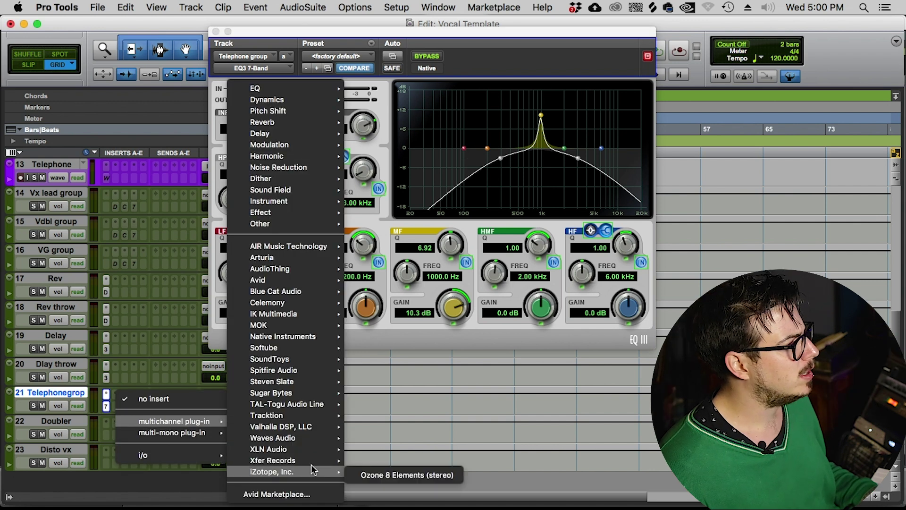
{"action": "left_click", "coordinate": [406, 470]}
{"action": "left_click", "coordinate": [354, 170]}
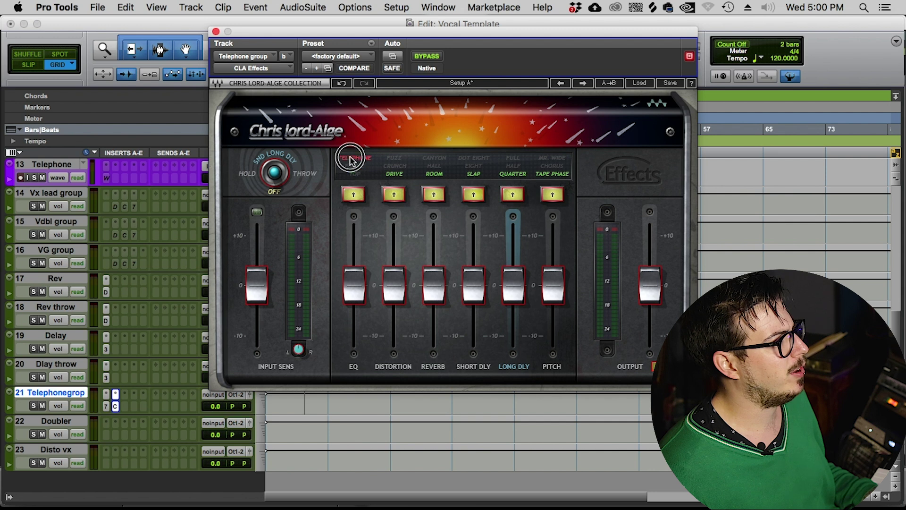
- Switch off the distortion in CLA Effects and remove the plug-in from the second slot of Telephone group
{"action": "left_click", "coordinate": [395, 173]}
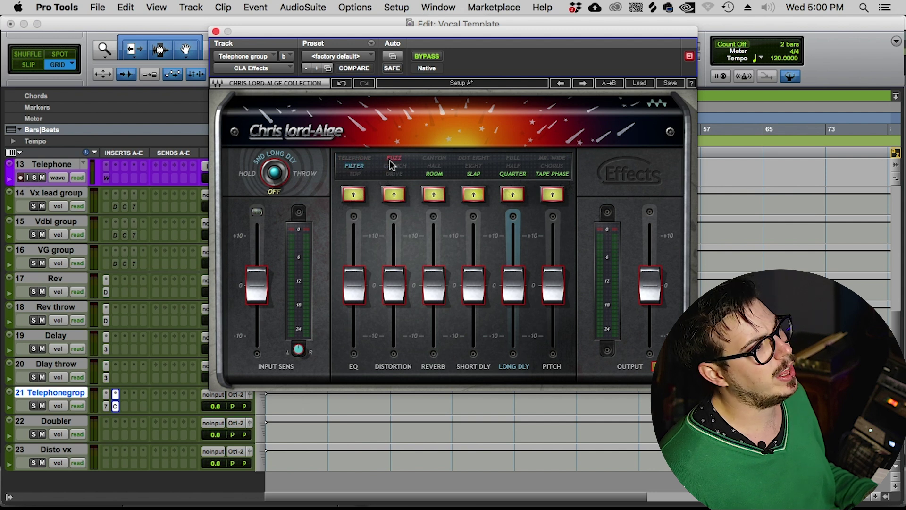
{"action": "left_click", "coordinate": [394, 175]}
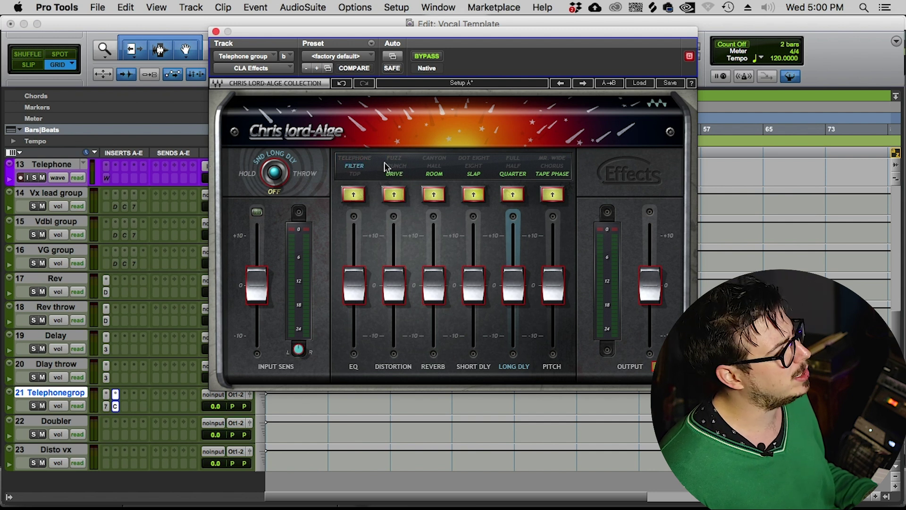
{"action": "left_click", "coordinate": [116, 401]}
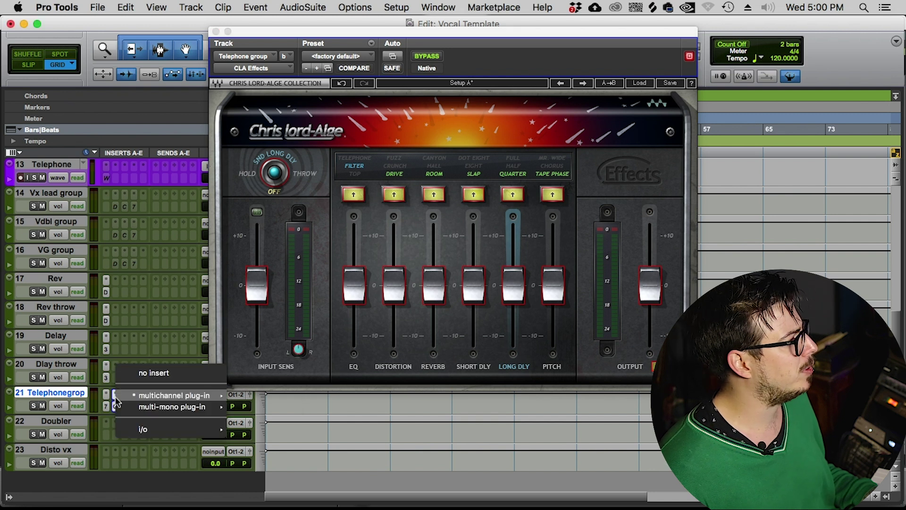
{"action": "left_click", "coordinate": [123, 373]}
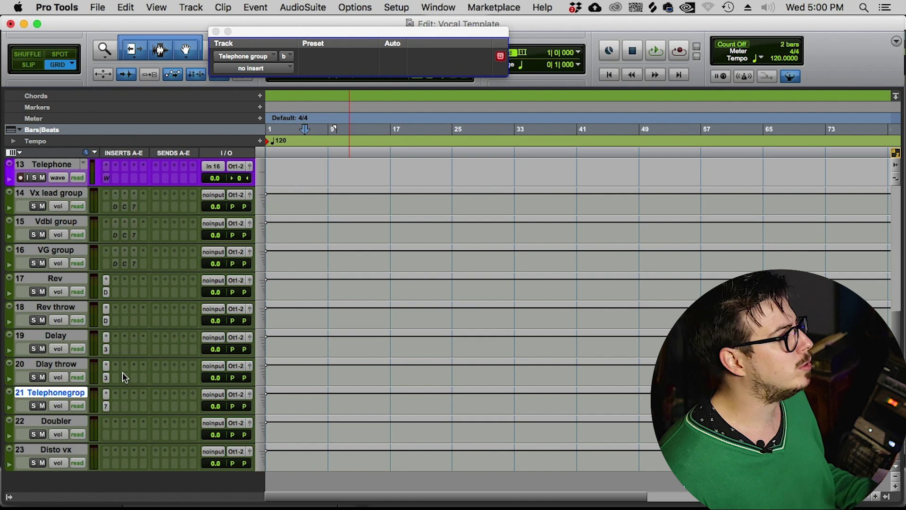
- Copy the Delay track's Mod Delay III to the first insert slot of the Doubler track and open the copy
{"action": "scroll", "coordinate": [123, 372], "scroll_direction": "down", "scroll_amount": 2}
{"action": "scroll", "coordinate": [122, 372], "scroll_direction": "up", "scroll_amount": 2}
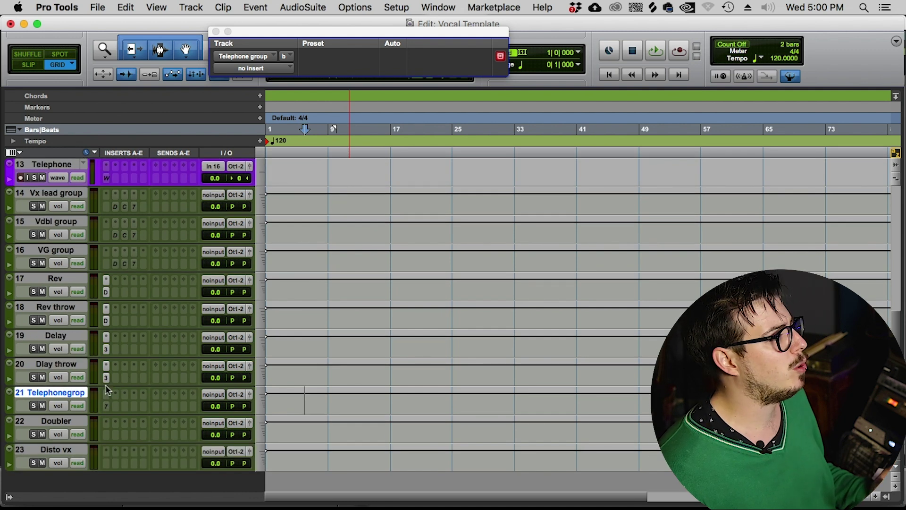
{"action": "scroll", "coordinate": [104, 406], "scroll_direction": "down", "scroll_amount": 2}
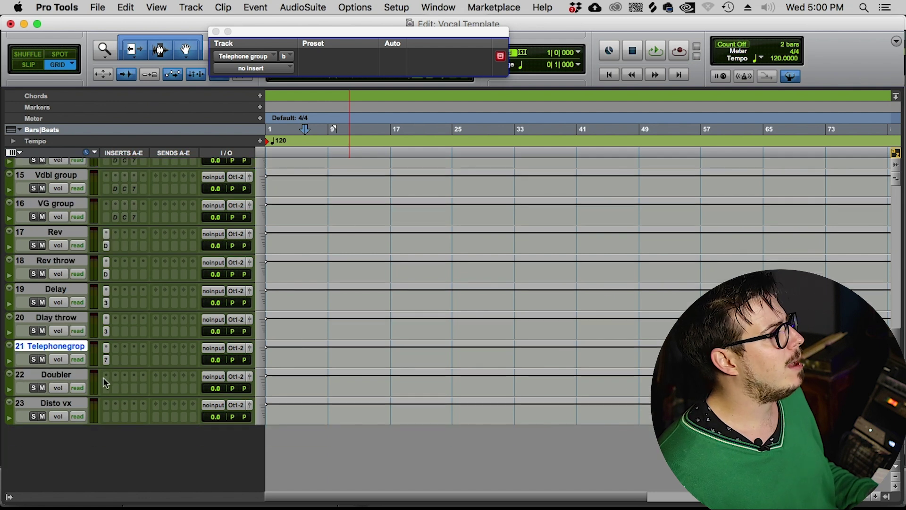
{"action": "left_click", "coordinate": [104, 386]}
{"action": "mouse_move", "coordinate": [127, 402]}
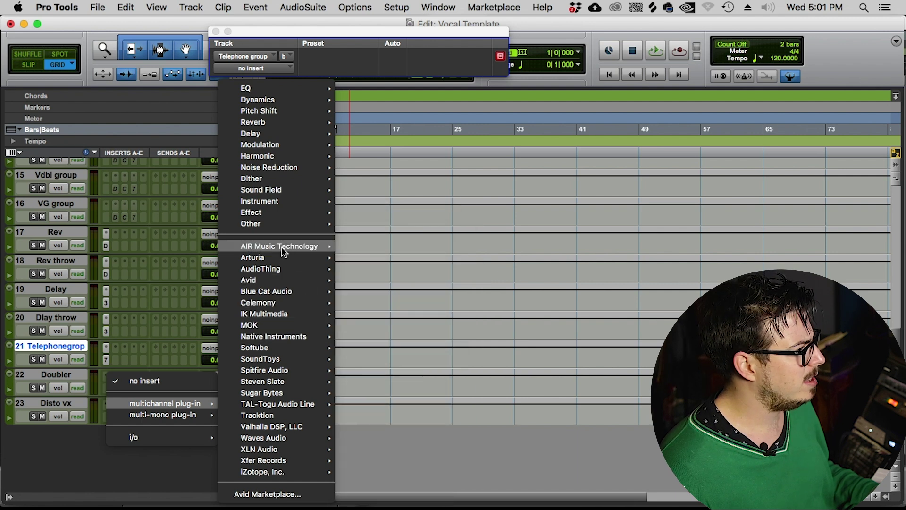
{"action": "left_click", "coordinate": [117, 303]}
{"action": "left_click_drag", "start_coordinate": [107, 306], "coordinate": [107, 384]}
{"action": "left_click", "coordinate": [106, 384]}
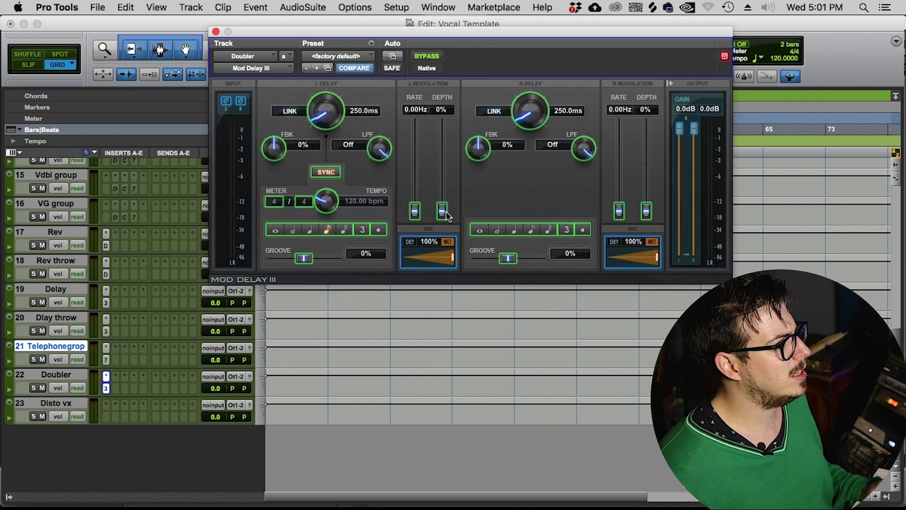
- Turn off tempo sync in the Doubler's Mod Delay III and set the left delay to 10 ms and the right delay to 15 ms
{"action": "left_click", "coordinate": [327, 173]}
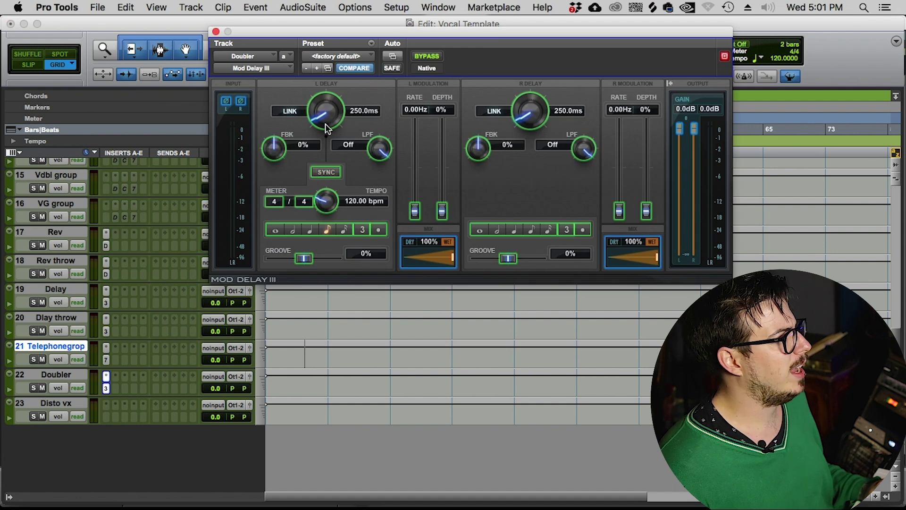
{"action": "left_click_drag", "start_coordinate": [326, 128], "coordinate": [322, 137]}
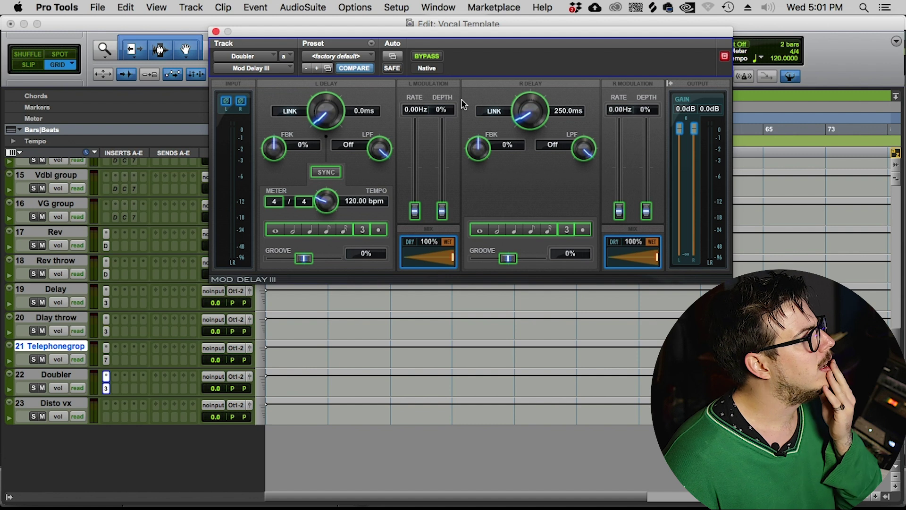
{"action": "left_click", "coordinate": [358, 112]}
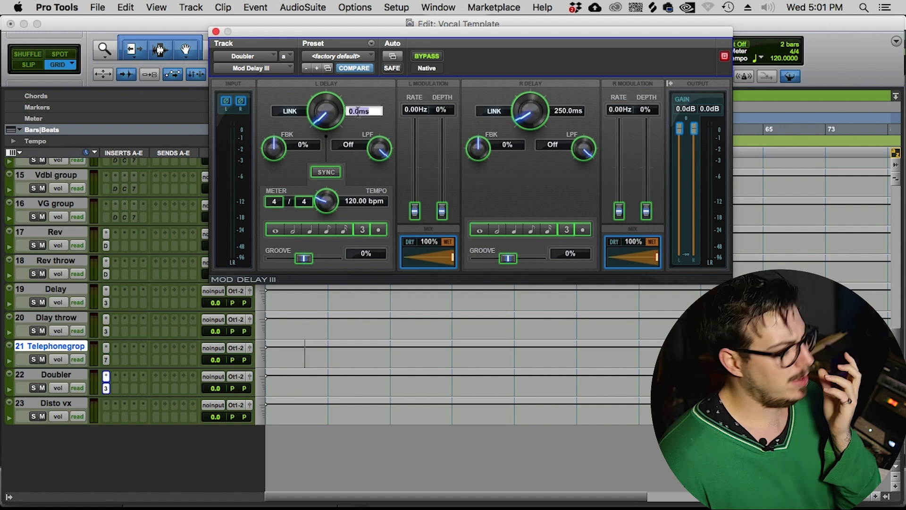
{"action": "type", "text": "10"}
{"action": "key", "text": "Return"}
{"action": "left_click", "coordinate": [559, 110]}
{"action": "type", "text": "15"}
{"action": "key", "text": "Return"}
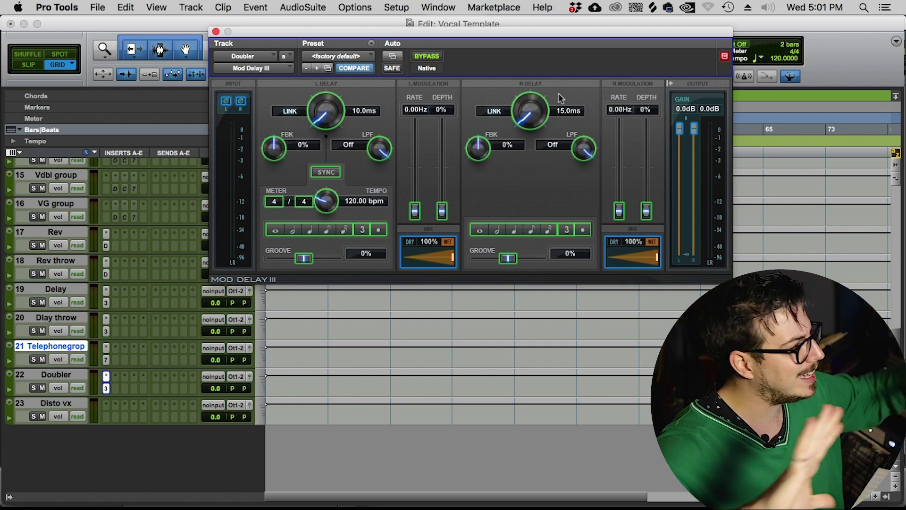
- Set the Doubler delay's left modulation to 0.77 Hz and 5% depth and the right modulation to 0.31 Hz and 5% depth
{"action": "left_click", "coordinate": [170, 295]}
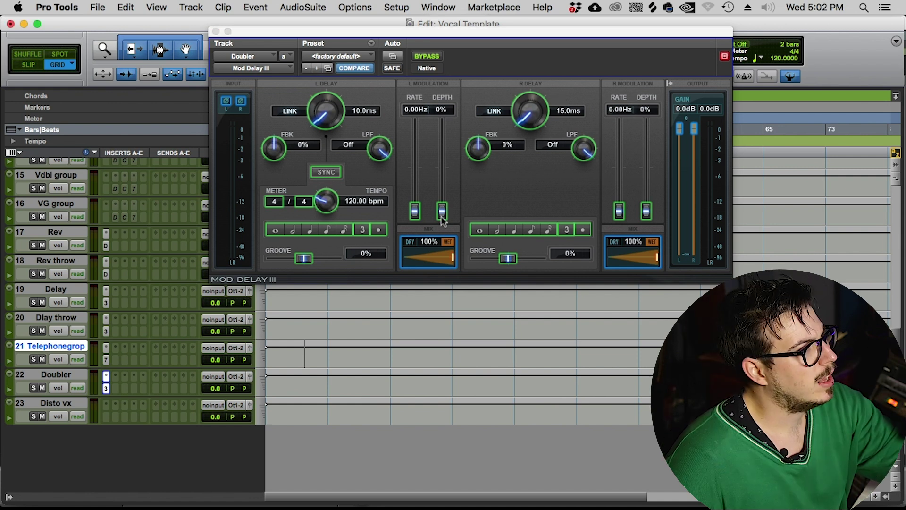
{"action": "left_click_drag", "start_coordinate": [442, 217], "coordinate": [414, 212]}
{"action": "left_click_drag", "start_coordinate": [646, 210], "coordinate": [621, 213]}
{"action": "left_click", "coordinate": [620, 211]}
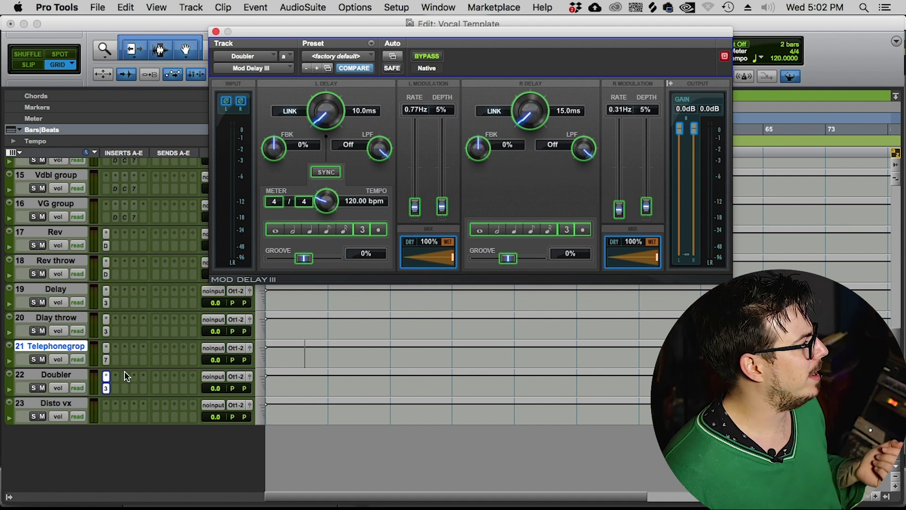
- Insert AIR Stereo Width in the second slot of the Doubler track and load the 06 Wider preset
{"action": "left_click", "coordinate": [117, 383]}
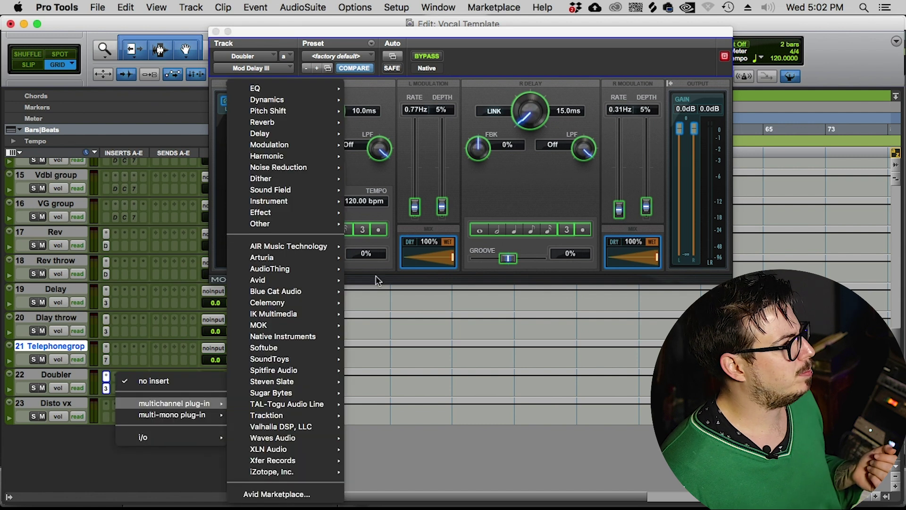
{"action": "mouse_move", "coordinate": [308, 284]}
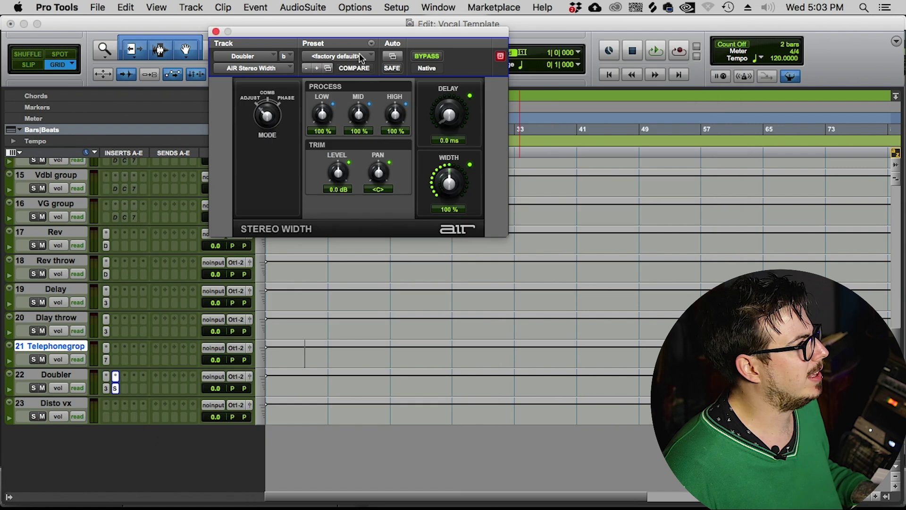
{"action": "left_click", "coordinate": [360, 57]}
{"action": "mouse_move", "coordinate": [360, 7]}
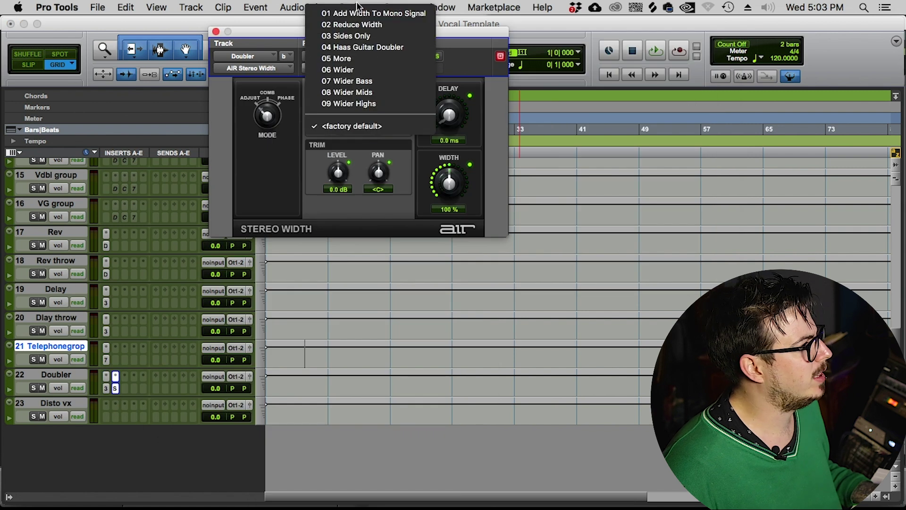
{"action": "left_click", "coordinate": [373, 70]}
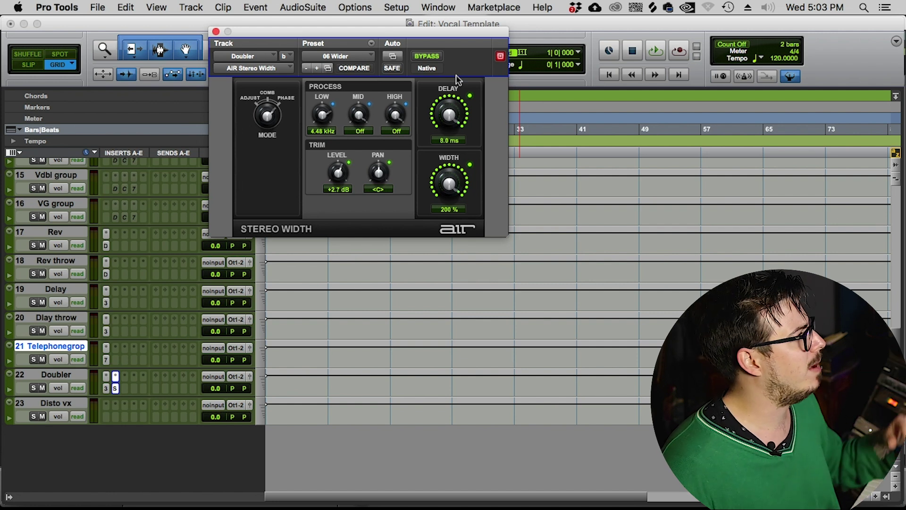
- Insert a stereo Pitch II in the third slot of the Doubler track, load the -6+6 preset and close the plug-in window
{"action": "left_click", "coordinate": [116, 376]}
{"action": "mouse_move", "coordinate": [271, 212]}
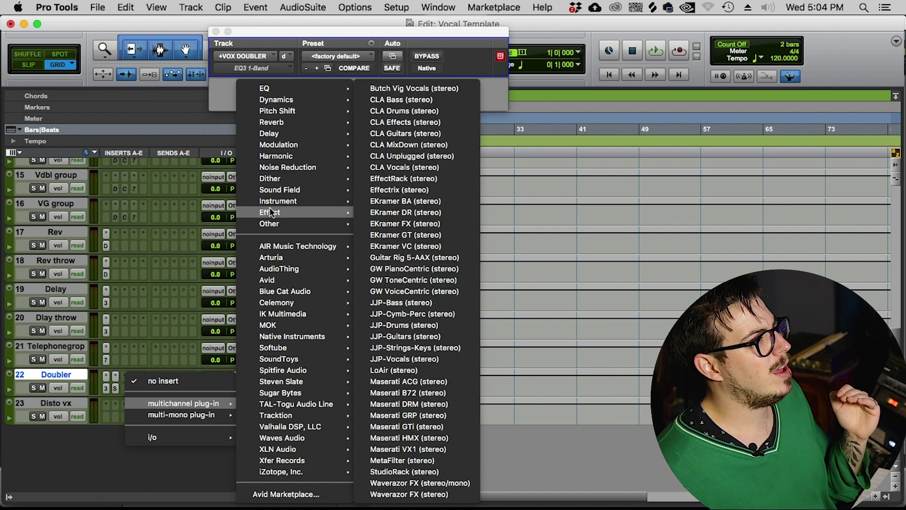
{"action": "mouse_move", "coordinate": [284, 111]}
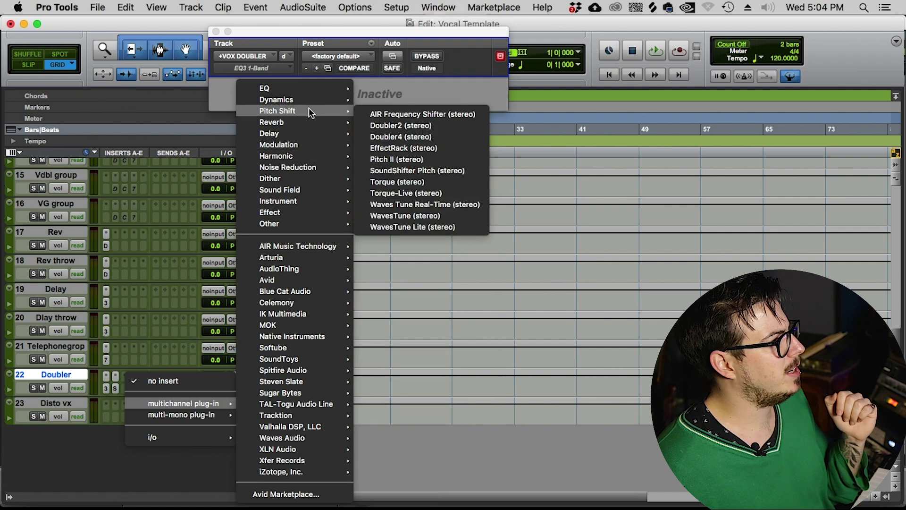
{"action": "left_click", "coordinate": [430, 163]}
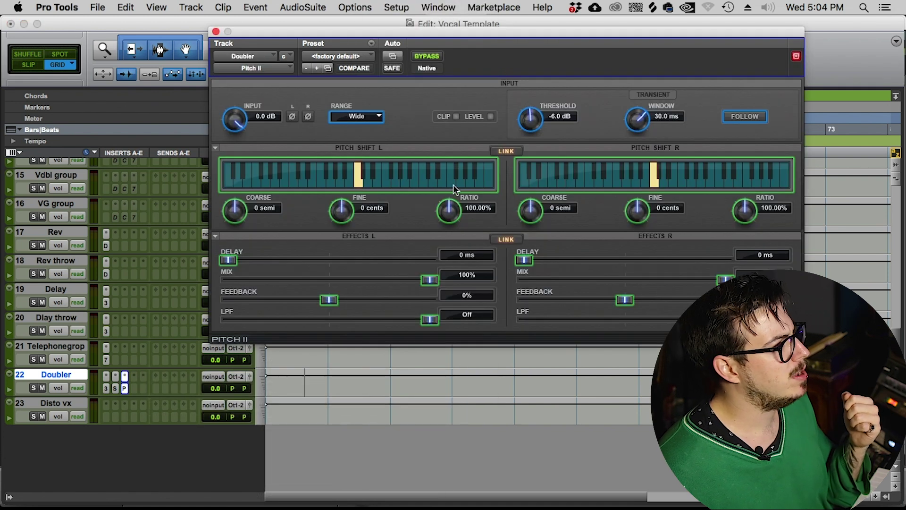
{"action": "left_click", "coordinate": [361, 53]}
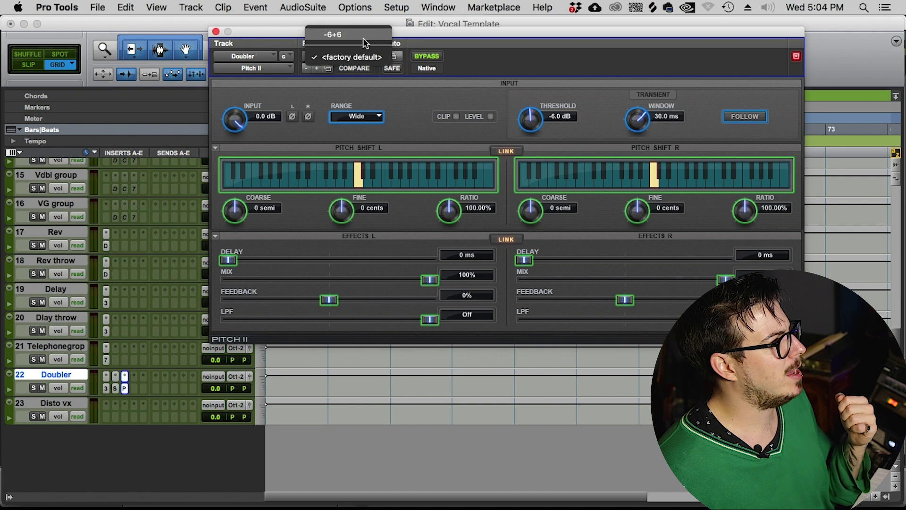
{"action": "left_click", "coordinate": [363, 35]}
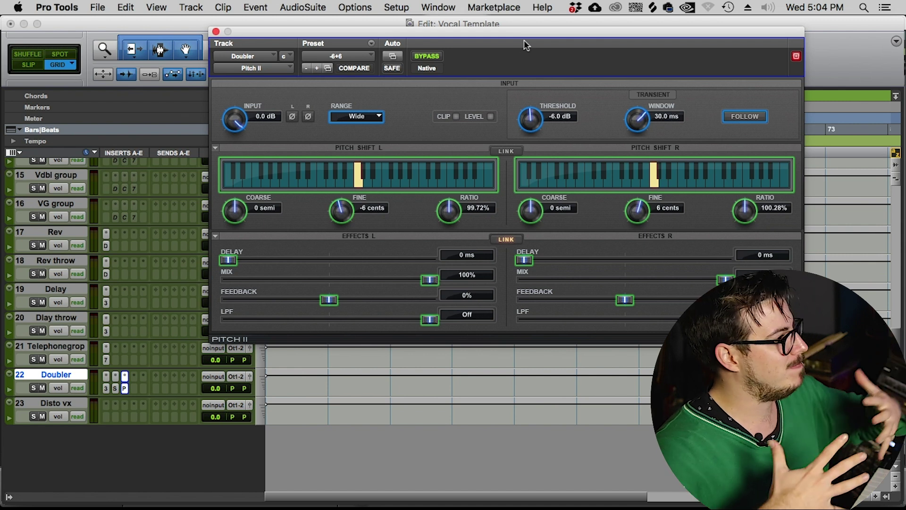
{"action": "left_click", "coordinate": [216, 31]}
- Insert a stereo SansAmp PSA-1 in the first slot of the Disto vx track and close its window
{"action": "left_click", "coordinate": [106, 405]}
{"action": "mouse_move", "coordinate": [130, 431]}
{"action": "mouse_move", "coordinate": [283, 155]}
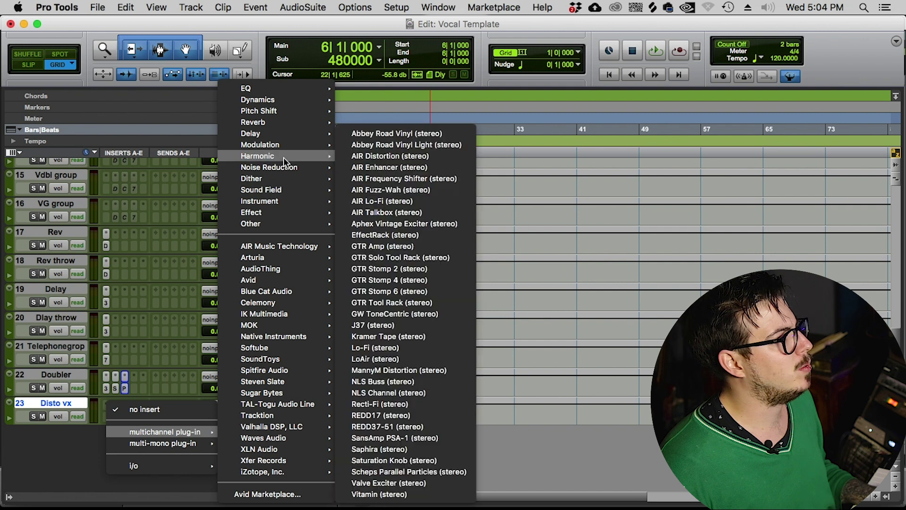
{"action": "left_click", "coordinate": [422, 439]}
{"action": "left_click_drag", "start_coordinate": [464, 33], "coordinate": [567, 148]}
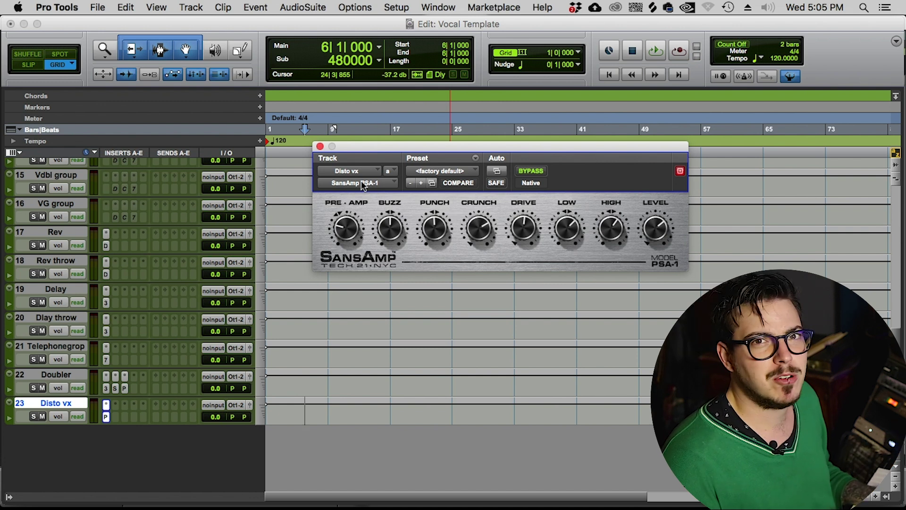
{"action": "left_click", "coordinate": [320, 146]}
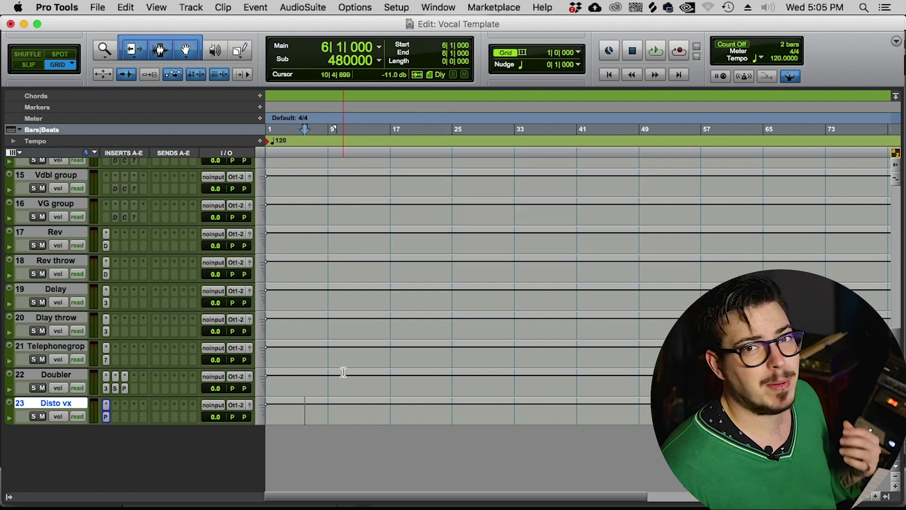
{"action": "key", "text": "p"}
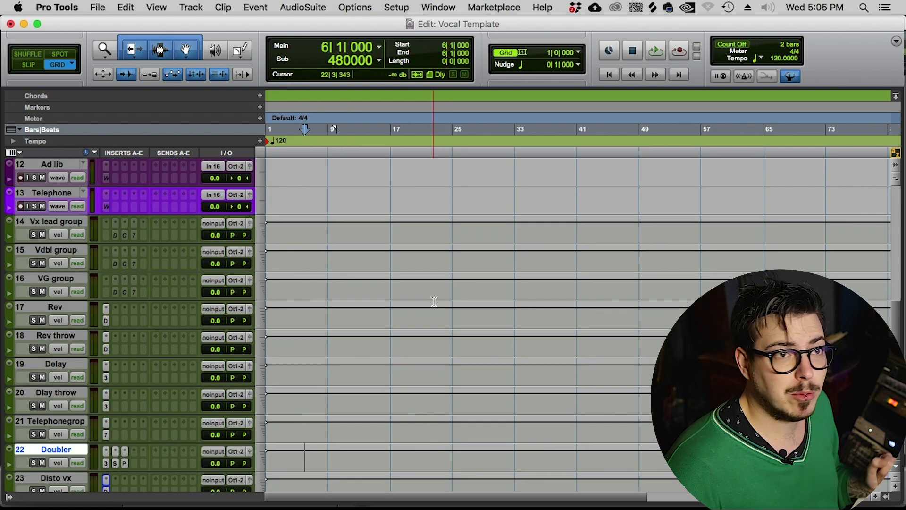
{"action": "scroll", "coordinate": [435, 310], "scroll_direction": "down", "scroll_amount": 2}
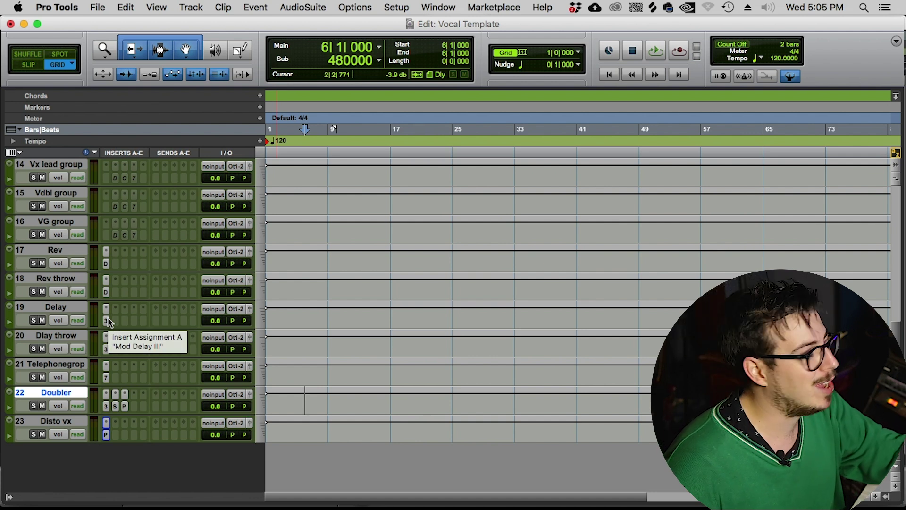
{"action": "scroll", "coordinate": [403, 359], "scroll_direction": "up", "scroll_amount": 5}
{"action": "scroll", "coordinate": [402, 359], "scroll_direction": "up", "scroll_amount": 7}
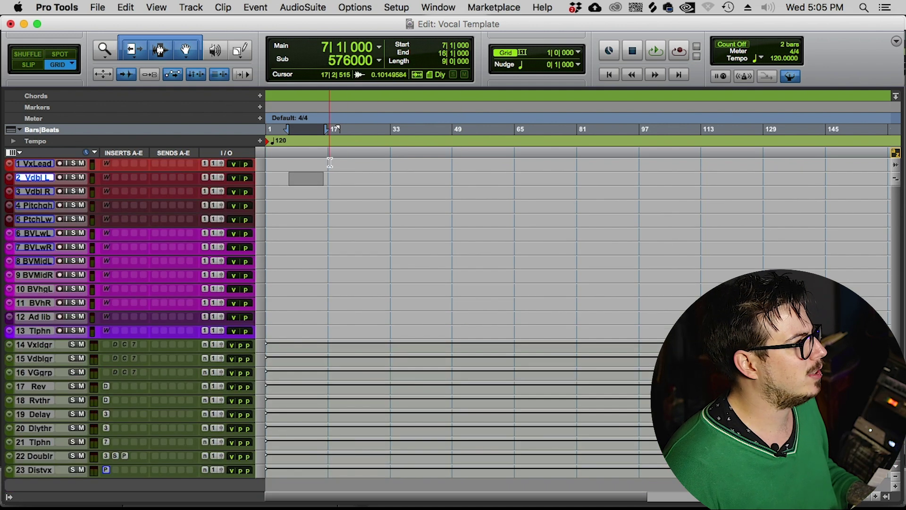
{"action": "left_click_drag", "start_coordinate": [330, 163], "coordinate": [749, 323]}
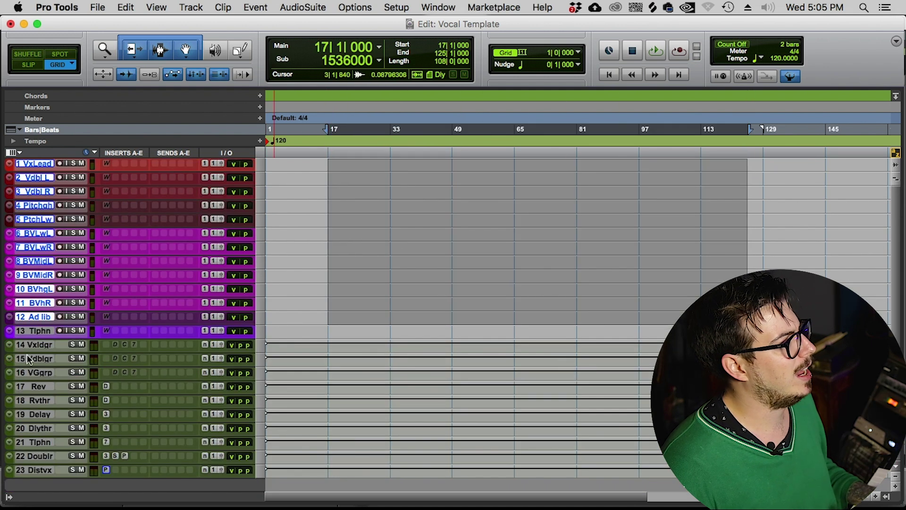
- Set the height of all tracks to medium
{"action": "left_click", "coordinate": [30, 346]}
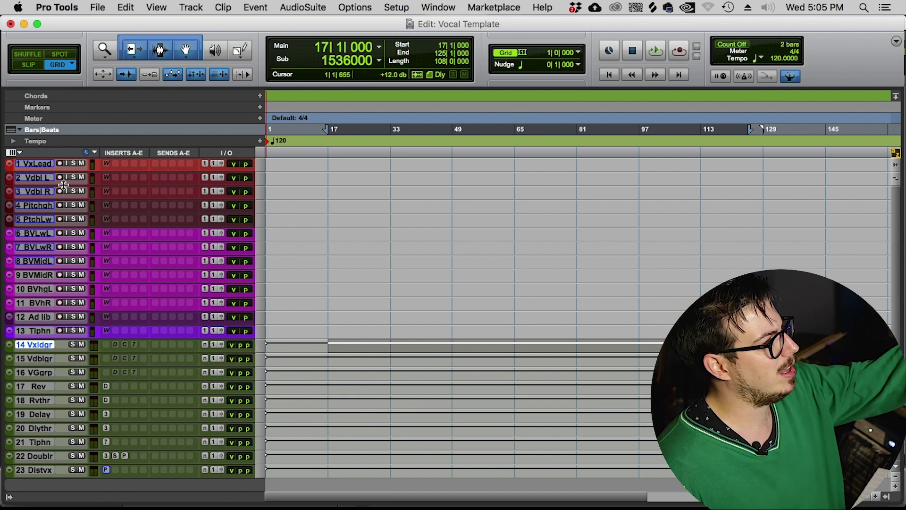
{"action": "left_click", "coordinate": [260, 350]}
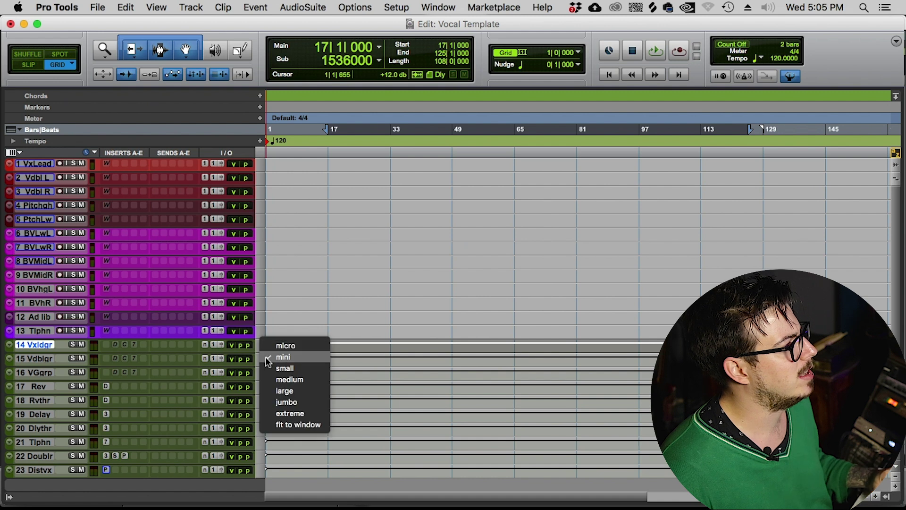
{"action": "left_click", "coordinate": [280, 385]}
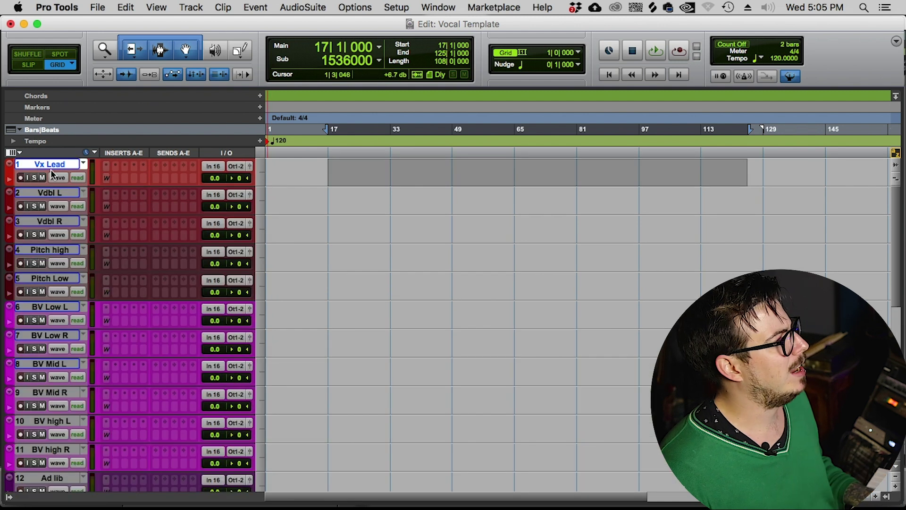
- Try to route the output of the Vx Lead track to the Vx lead group track
{"action": "left_click", "coordinate": [236, 166]}
{"action": "mouse_move", "coordinate": [261, 200]}
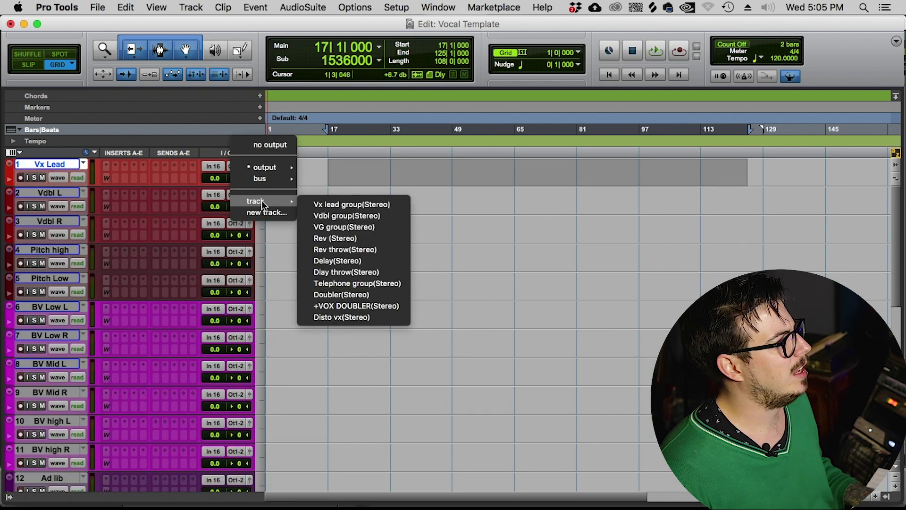
{"action": "left_click", "coordinate": [371, 204]}
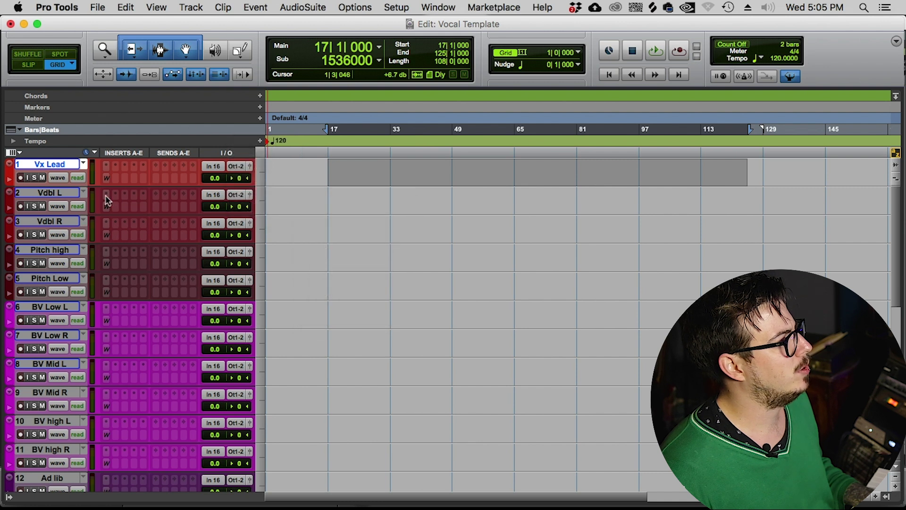
- Route the outputs of the Vdbl L and Vdbl R tracks to the Vdbl group track
{"action": "left_click", "coordinate": [33, 197]}
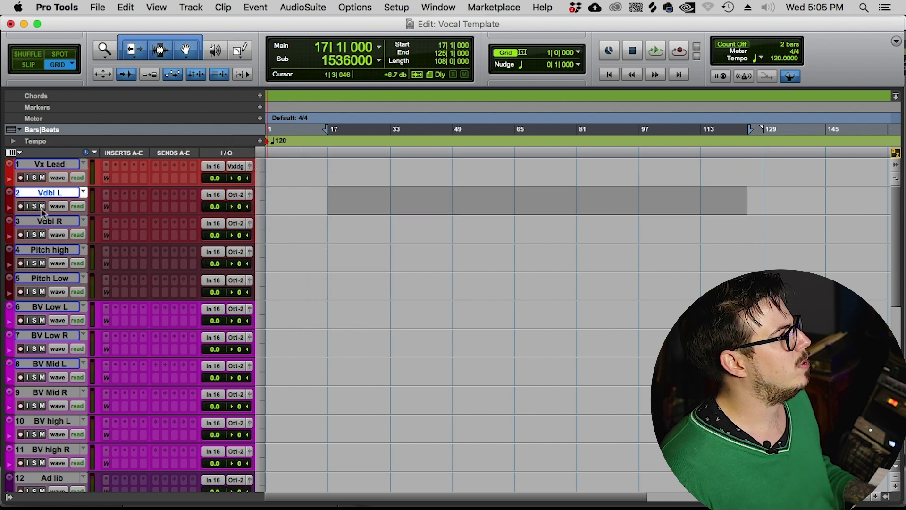
{"action": "left_click", "coordinate": [46, 220], "text": "shift"}
{"action": "left_click", "coordinate": [234, 195]}
{"action": "mouse_move", "coordinate": [255, 229]}
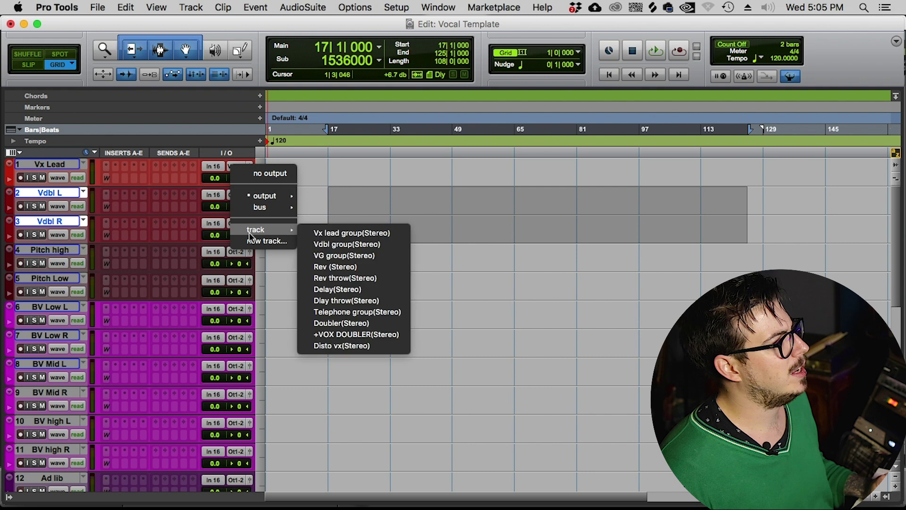
{"action": "left_click", "coordinate": [377, 245]}
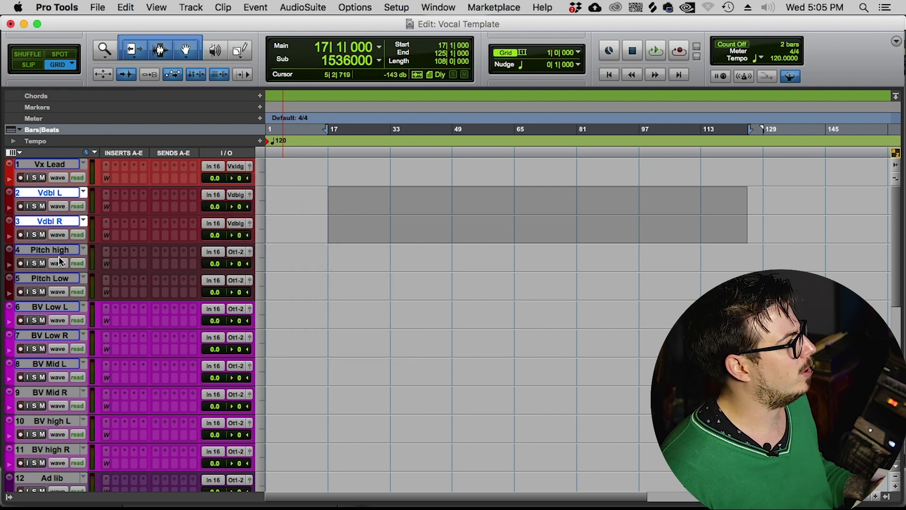
- Route the outputs of the Pitch high and Pitch Low tracks to the Vx lead group track
{"action": "left_click", "coordinate": [59, 252]}
{"action": "left_click", "coordinate": [61, 289]}
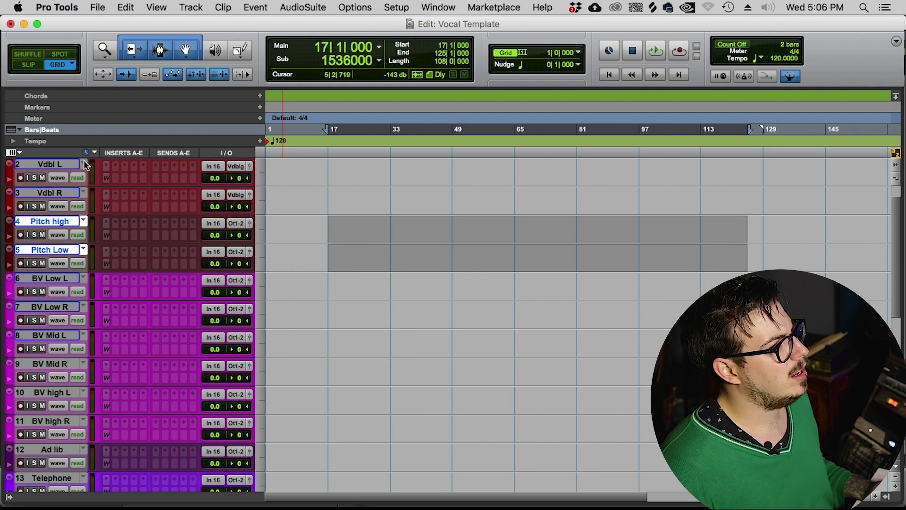
{"action": "scroll", "coordinate": [85, 250], "scroll_direction": "up", "scroll_amount": 1}
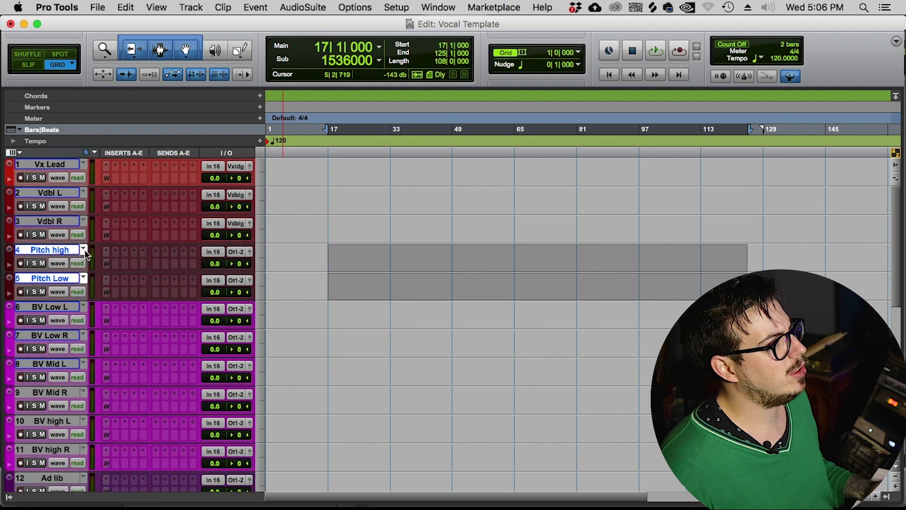
{"action": "left_click", "coordinate": [234, 252]}
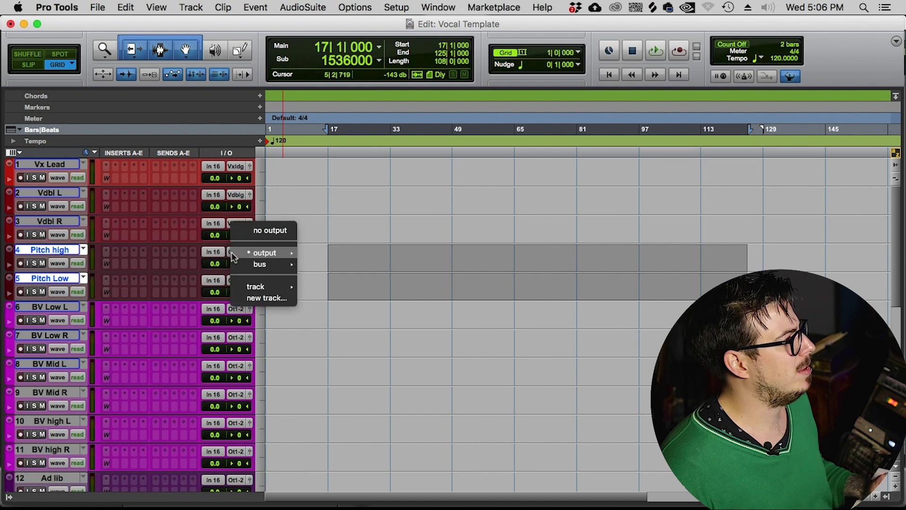
{"action": "mouse_move", "coordinate": [249, 272]}
{"action": "mouse_move", "coordinate": [254, 288]}
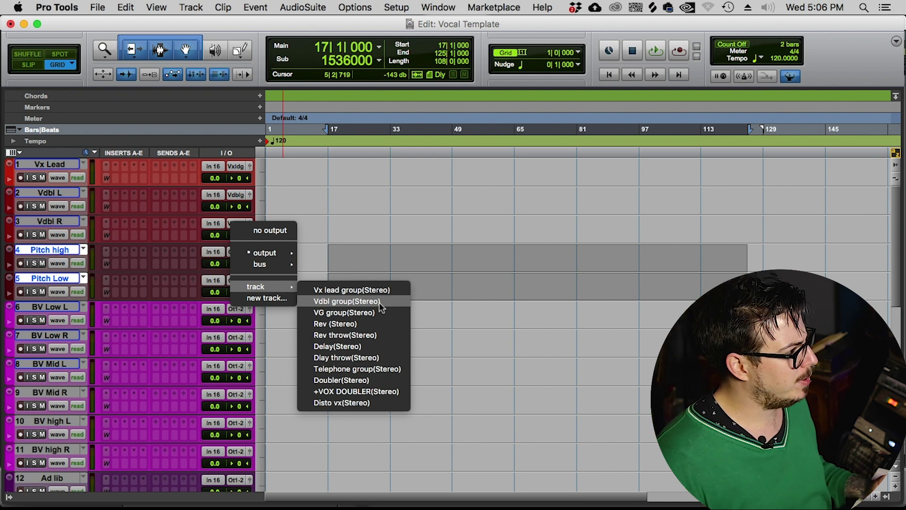
{"action": "left_click", "coordinate": [347, 301]}
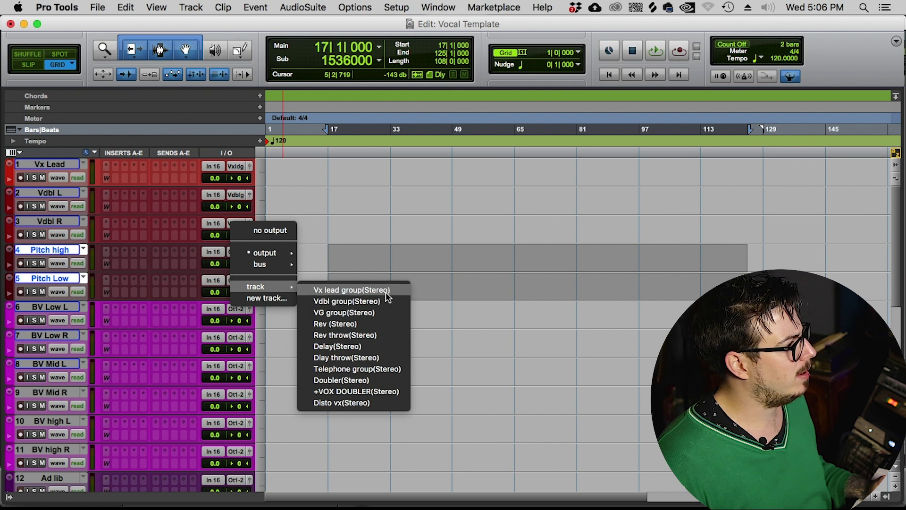
- Route the outputs of all six BV tracks, from BV Low L to BV high R, to the VG group track
{"action": "left_click", "coordinate": [35, 309]}
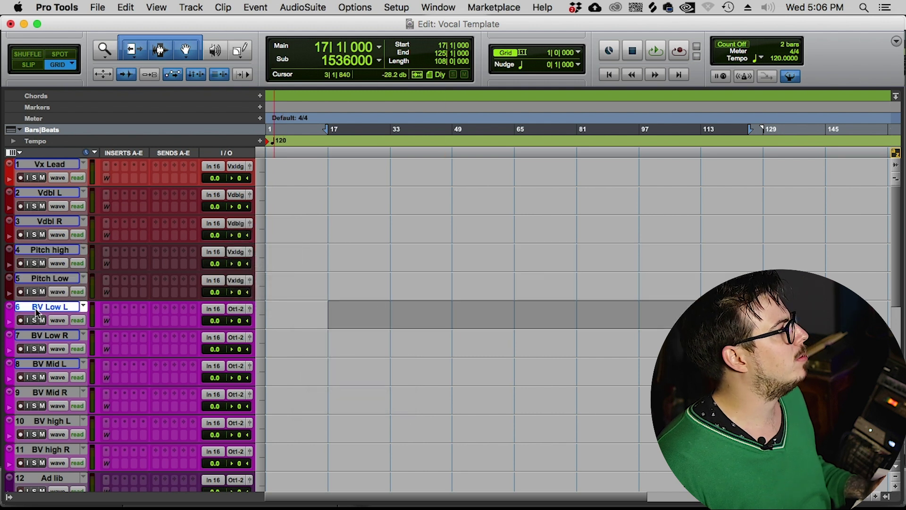
{"action": "scroll", "coordinate": [50, 293], "scroll_direction": "down", "scroll_amount": 2}
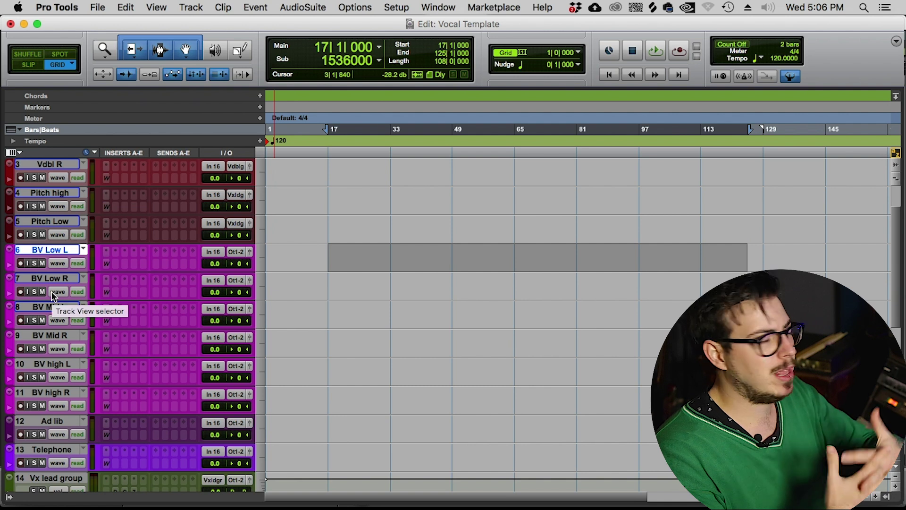
{"action": "left_click", "coordinate": [50, 392], "text": "shift"}
{"action": "left_click", "coordinate": [234, 253]}
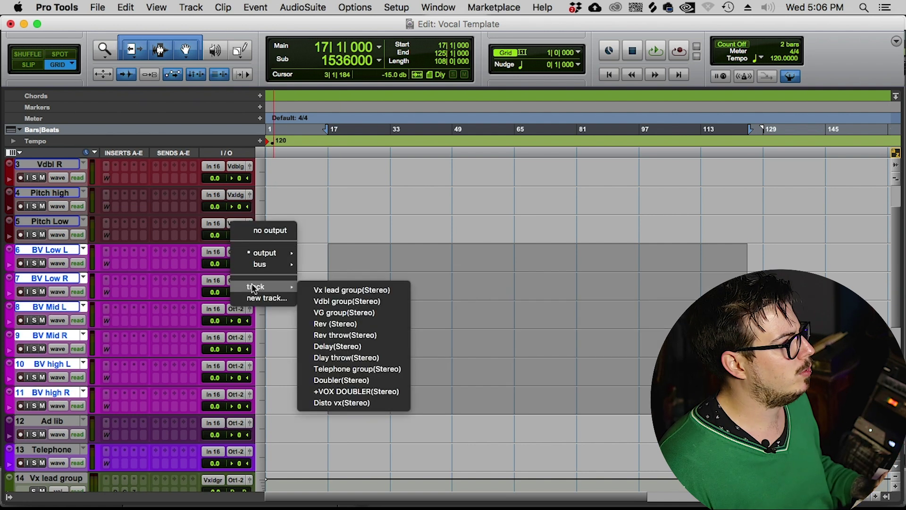
{"action": "left_click", "coordinate": [325, 313]}
- Rename the VG group track as BV group
{"action": "scroll", "coordinate": [178, 328], "scroll_direction": "down", "scroll_amount": 6}
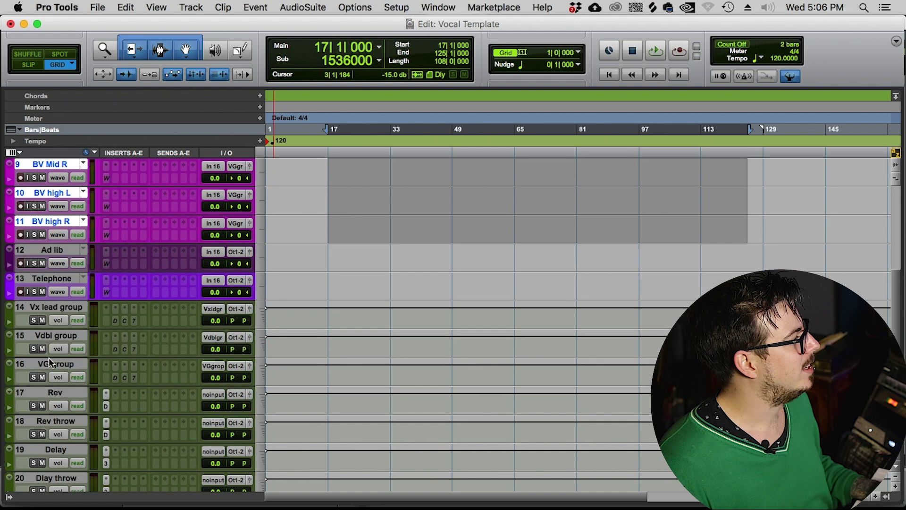
{"action": "double_click", "coordinate": [49, 362]}
{"action": "type", "text": "B"}
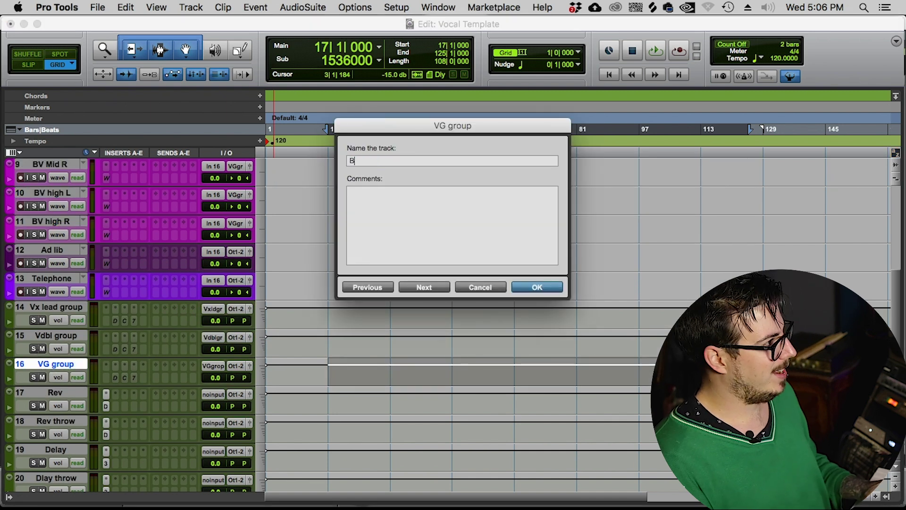
{"action": "type", "text": "V group"}
{"action": "key", "text": "Return"}
{"action": "scroll", "coordinate": [254, 189], "scroll_direction": "up", "scroll_amount": 5}
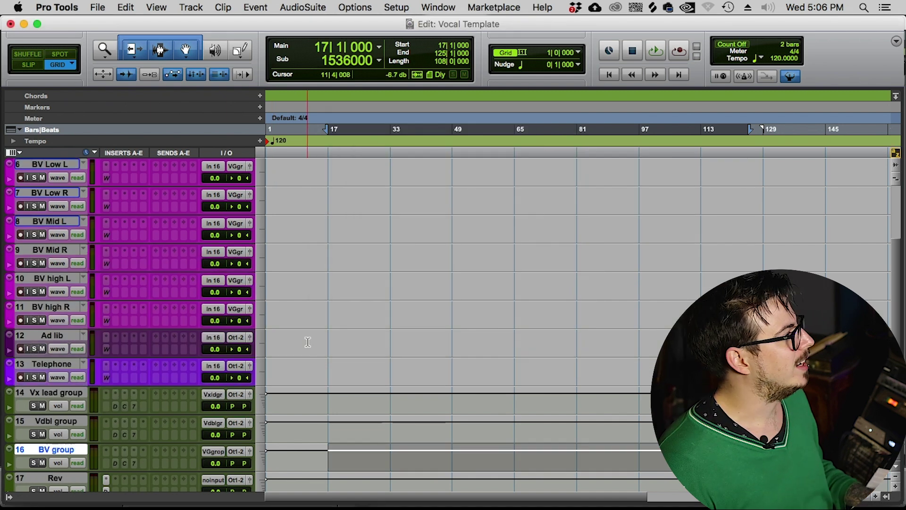
- Route the output of the Ad lib track to the BV group track
{"action": "scroll", "coordinate": [254, 189], "scroll_direction": "down", "scroll_amount": 5}
{"action": "left_click", "coordinate": [52, 250]}
{"action": "left_click", "coordinate": [239, 252]}
{"action": "mouse_move", "coordinate": [257, 287]}
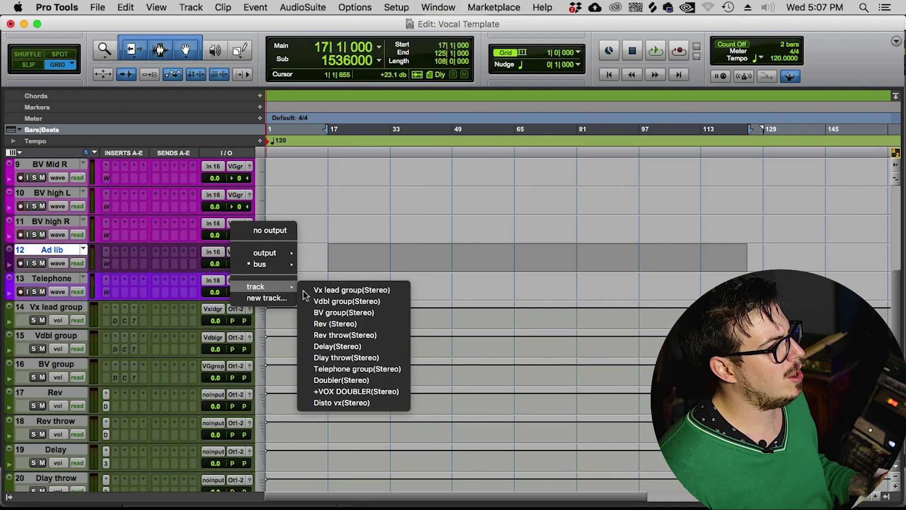
{"action": "left_click", "coordinate": [405, 311]}
- Route the output of the Telephone track to the Telephone group track
{"action": "left_click", "coordinate": [59, 279]}
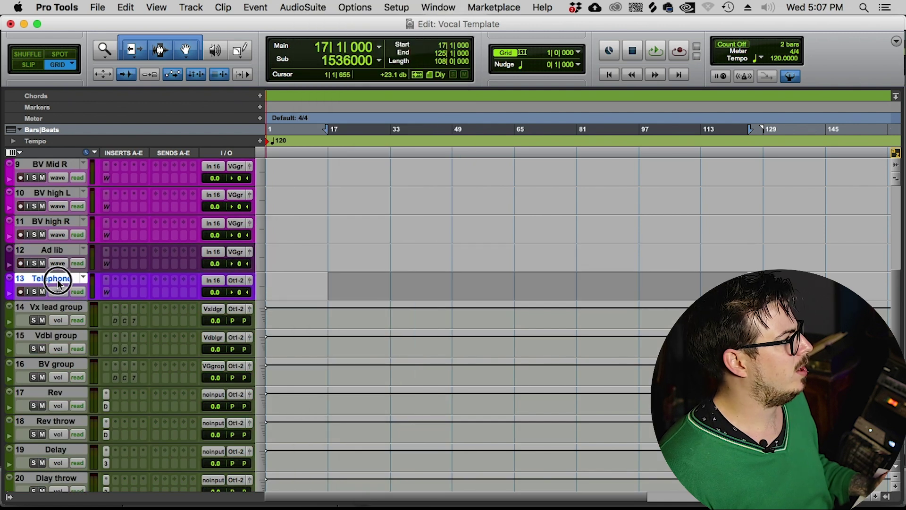
{"action": "left_click", "coordinate": [237, 283]}
{"action": "mouse_move", "coordinate": [266, 316]}
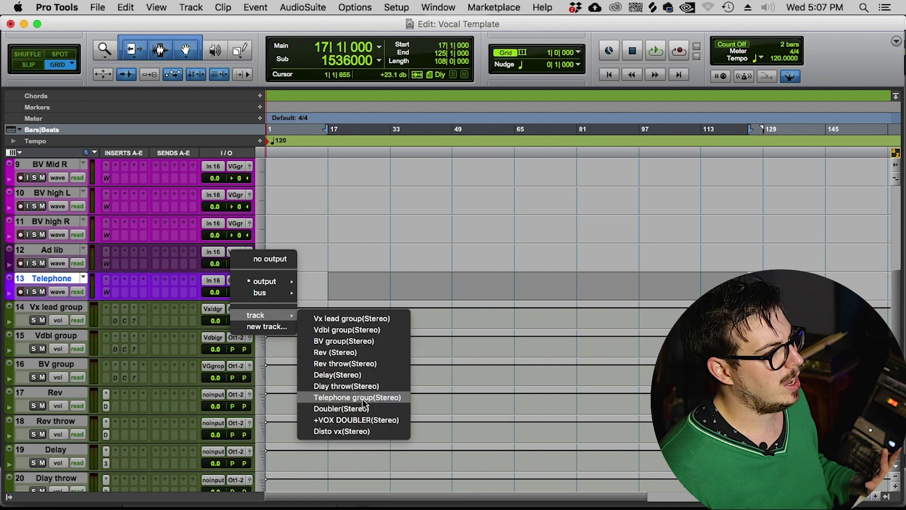
{"action": "left_click", "coordinate": [362, 398]}
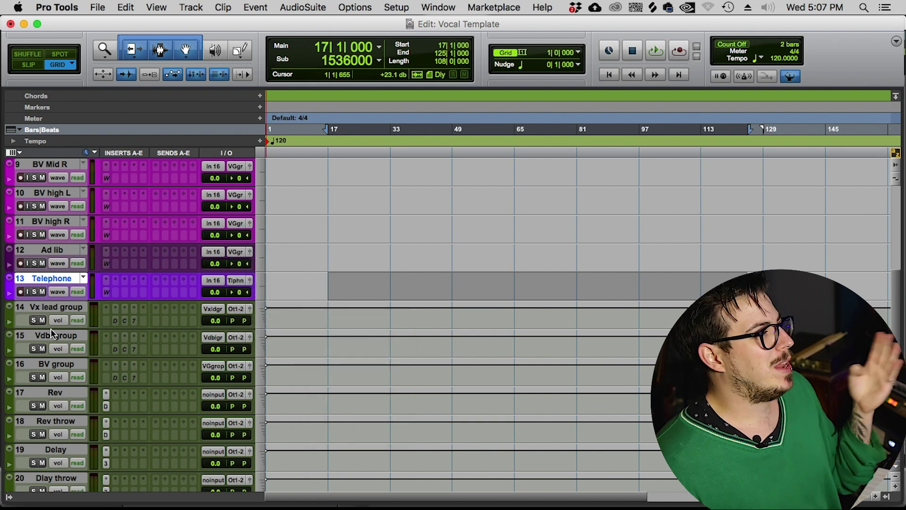
- Review the EQ3 7-Band settings on the Telephone group track and close the plug-in window
{"action": "scroll", "coordinate": [119, 350], "scroll_direction": "down", "scroll_amount": 3}
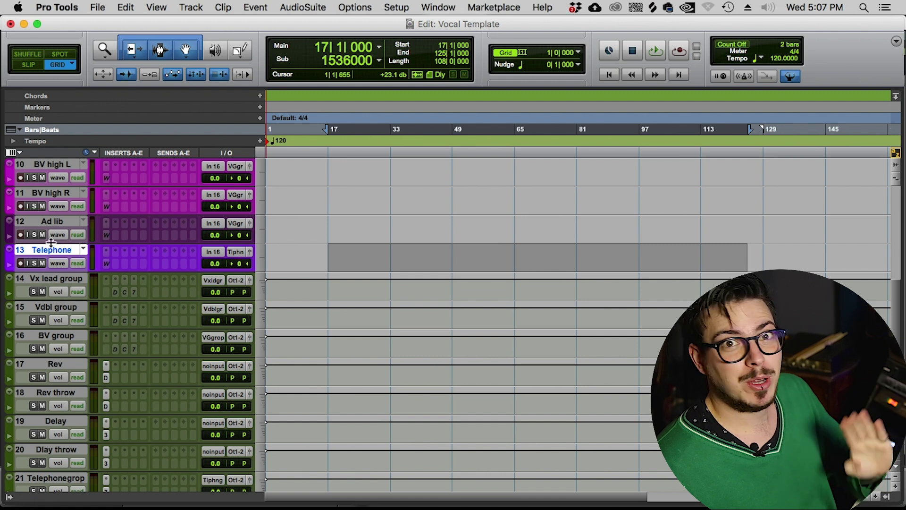
{"action": "scroll", "coordinate": [58, 273], "scroll_direction": "down", "scroll_amount": 5}
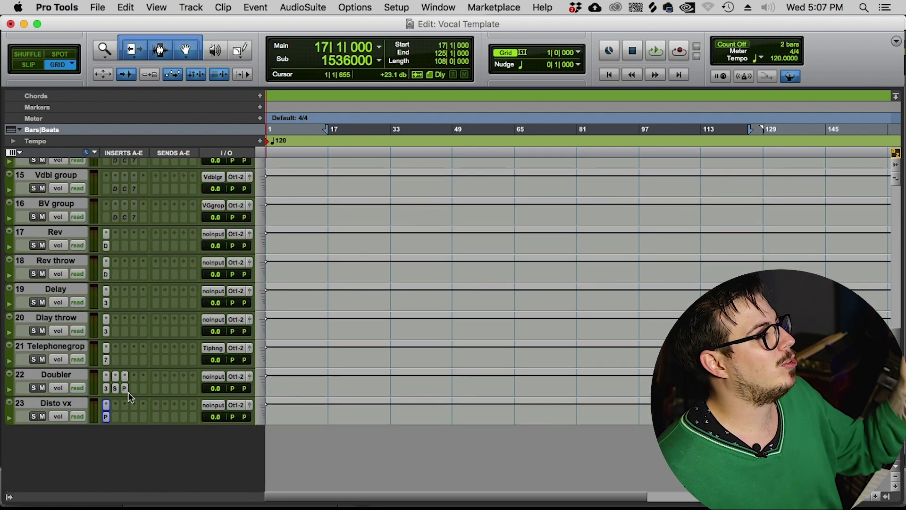
{"action": "left_click", "coordinate": [106, 360]}
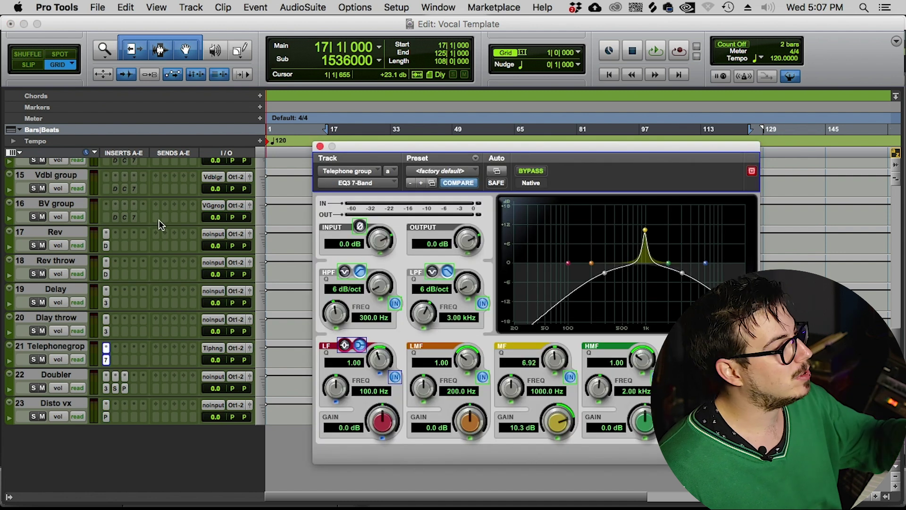
{"action": "left_click", "coordinate": [320, 146]}
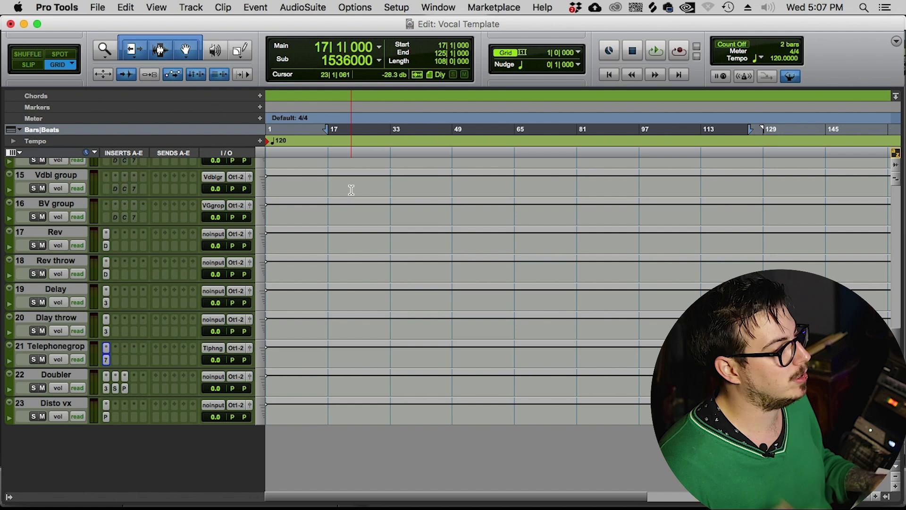
- Solo-safe all group and effect aux tracks, from Vx lead group to Disto vx
{"action": "scroll", "coordinate": [352, 190], "scroll_direction": "up", "scroll_amount": 10}
{"action": "scroll", "coordinate": [357, 228], "scroll_direction": "down", "scroll_amount": 8}
{"action": "scroll", "coordinate": [358, 229], "scroll_direction": "up", "scroll_amount": 3}
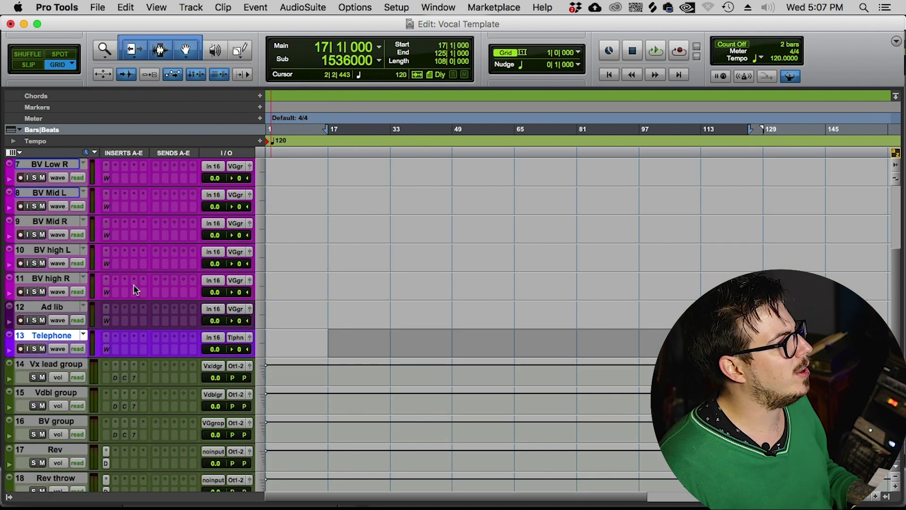
{"action": "scroll", "coordinate": [135, 321], "scroll_direction": "down", "scroll_amount": 6}
{"action": "left_click", "coordinate": [71, 192]}
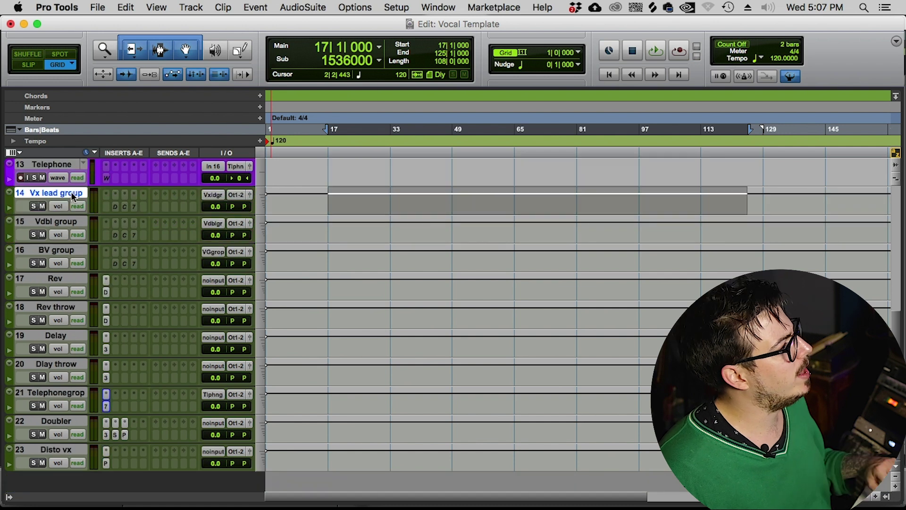
{"action": "left_click", "coordinate": [42, 450], "text": "shift"}
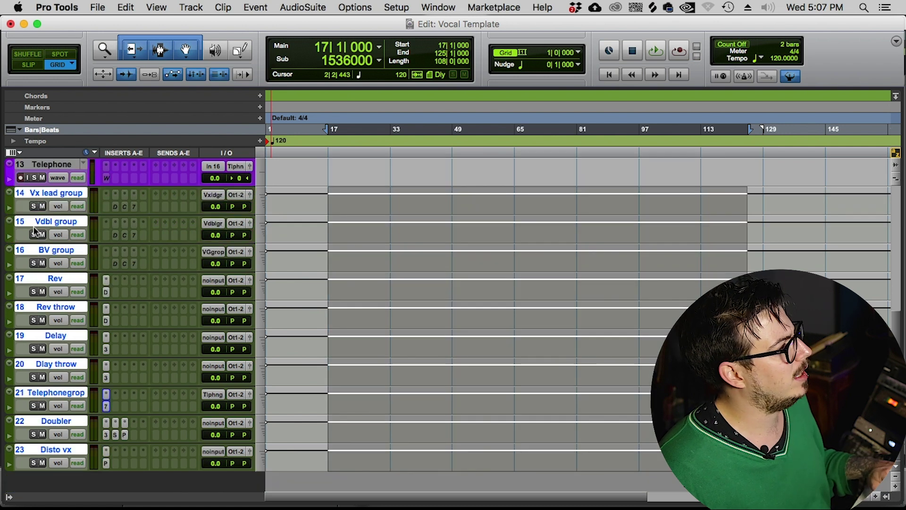
{"action": "left_click", "coordinate": [33, 206], "text": "alt+shift+super"}
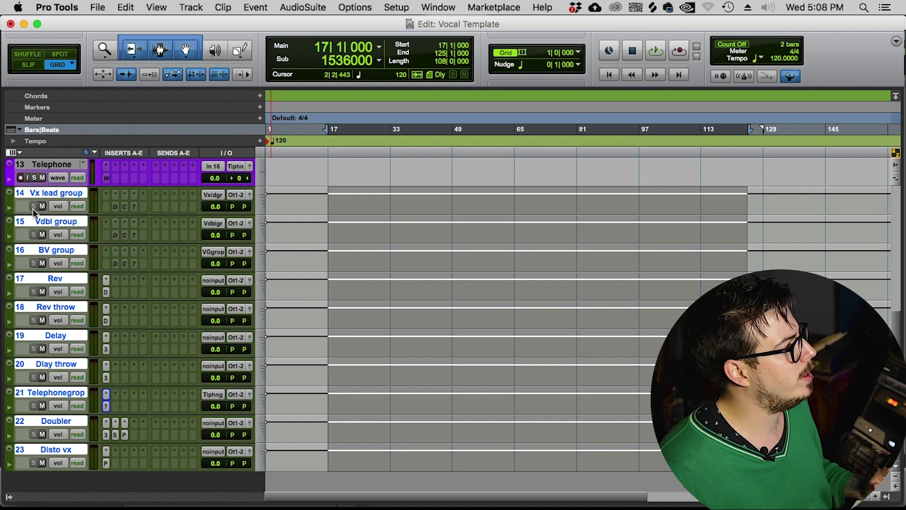
- Solo the Pitch high track, check the mute state of the vocal, group and effect tracks, and remove the solo
{"action": "scroll", "coordinate": [46, 194], "scroll_direction": "up", "scroll_amount": 10}
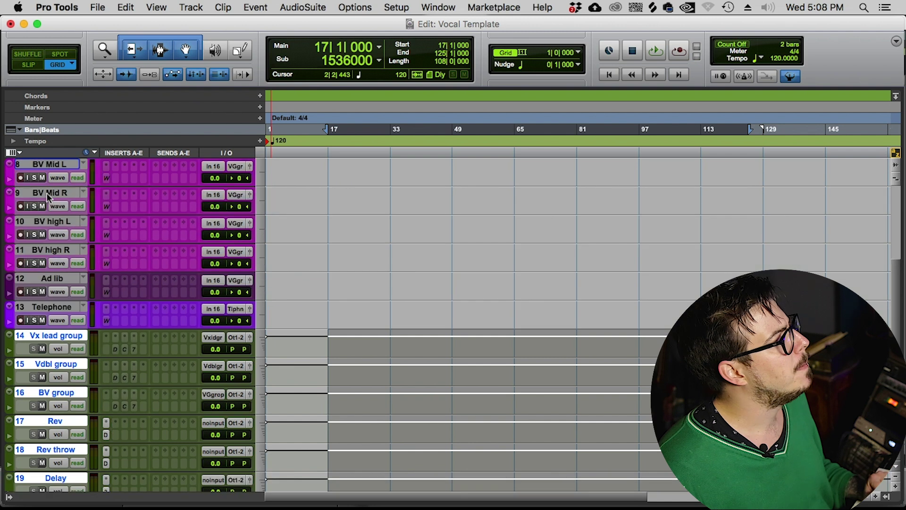
{"action": "scroll", "coordinate": [70, 196], "scroll_direction": "down", "scroll_amount": 2}
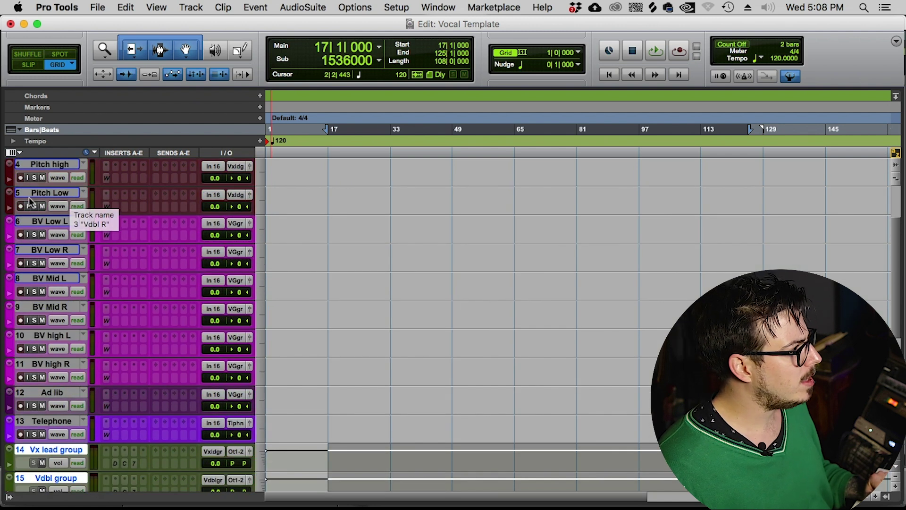
{"action": "left_click", "coordinate": [34, 178]}
{"action": "left_click", "coordinate": [32, 162]}
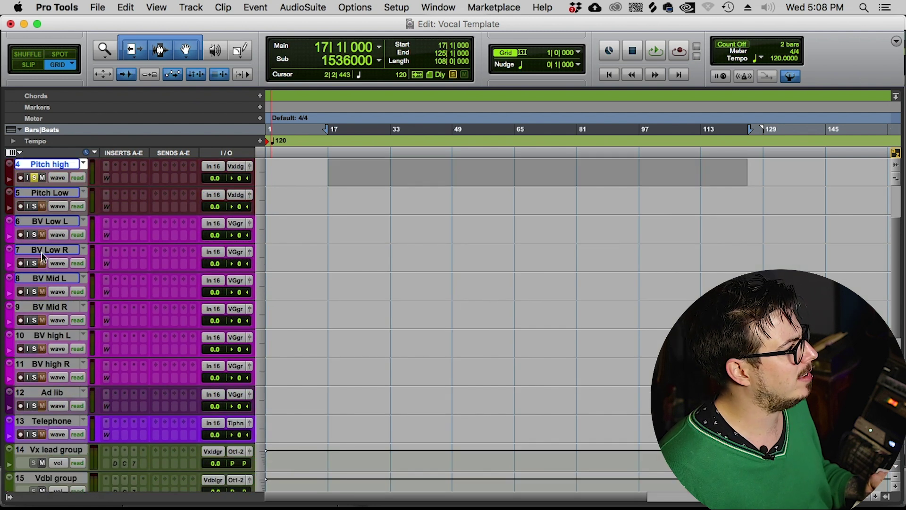
{"action": "left_click", "coordinate": [42, 253]}
{"action": "scroll", "coordinate": [59, 363], "scroll_direction": "down", "scroll_amount": 3}
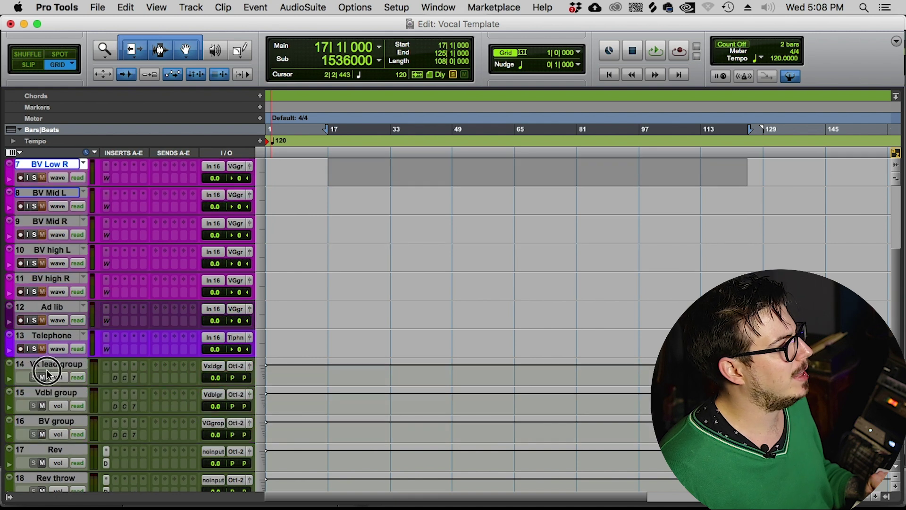
{"action": "left_click", "coordinate": [47, 371]}
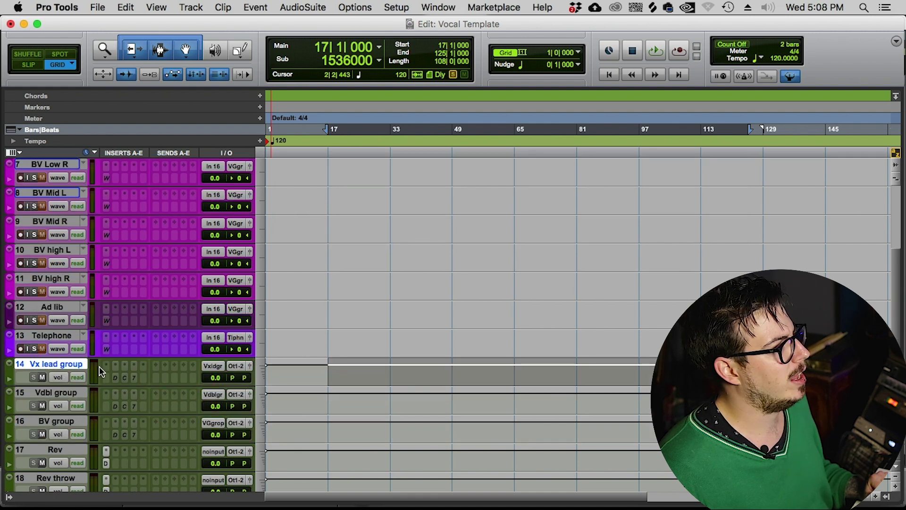
{"action": "scroll", "coordinate": [97, 366], "scroll_direction": "up", "scroll_amount": 6}
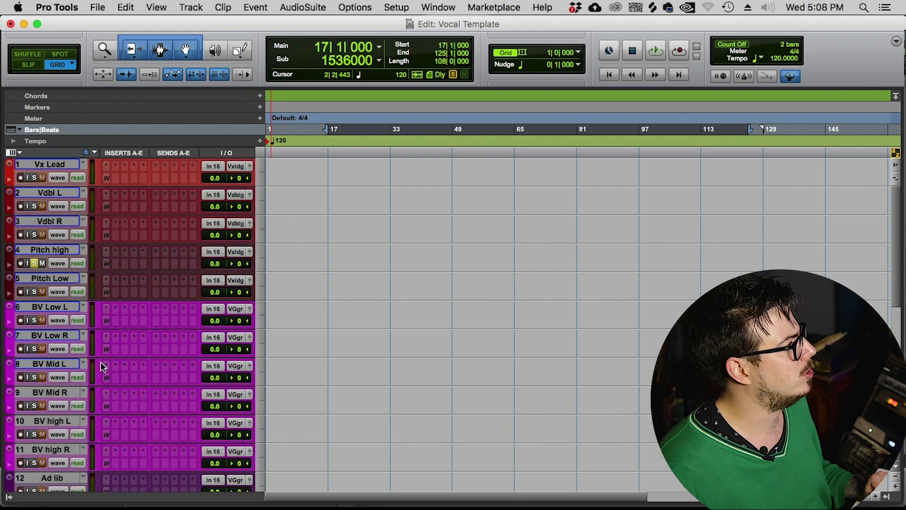
{"action": "scroll", "coordinate": [83, 281], "scroll_direction": "down", "scroll_amount": 11}
{"action": "scroll", "coordinate": [87, 399], "scroll_direction": "down", "scroll_amount": 1}
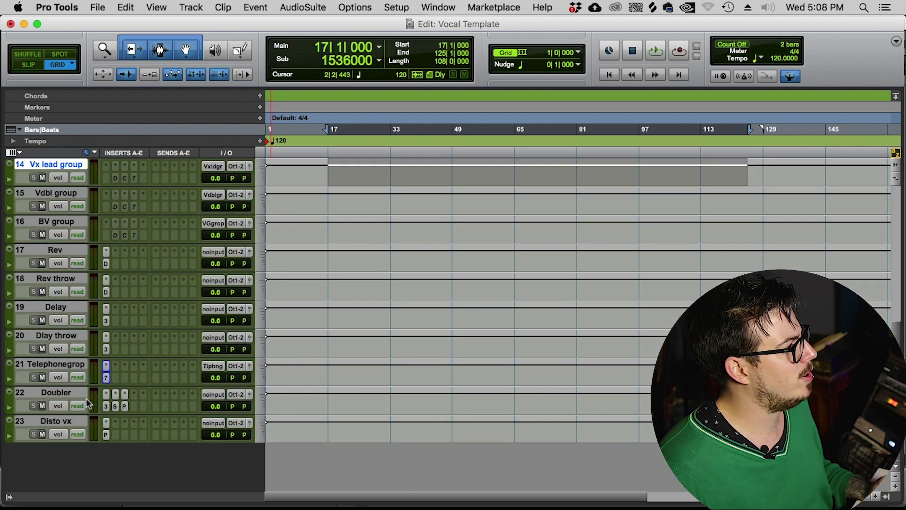
{"action": "scroll", "coordinate": [86, 398], "scroll_direction": "up", "scroll_amount": 9}
{"action": "left_click", "coordinate": [51, 165]}
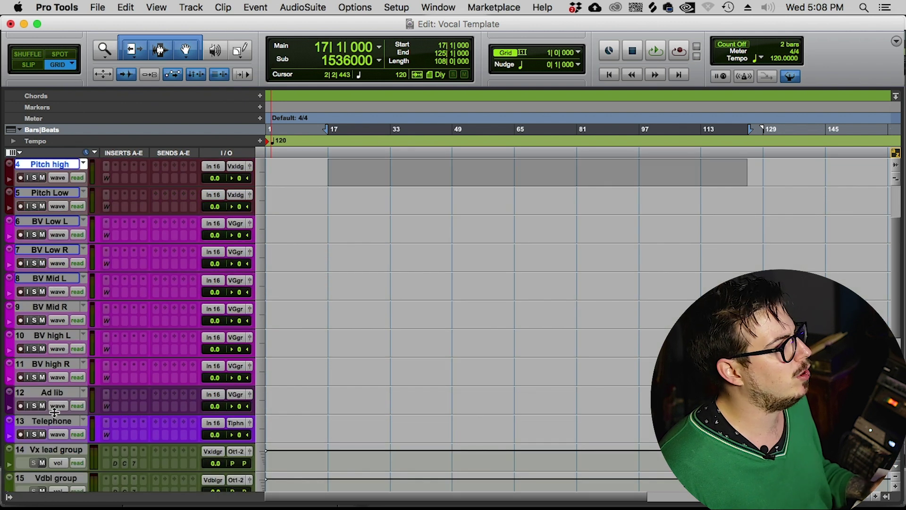
{"action": "scroll", "coordinate": [203, 322], "scroll_direction": "down", "scroll_amount": 8}
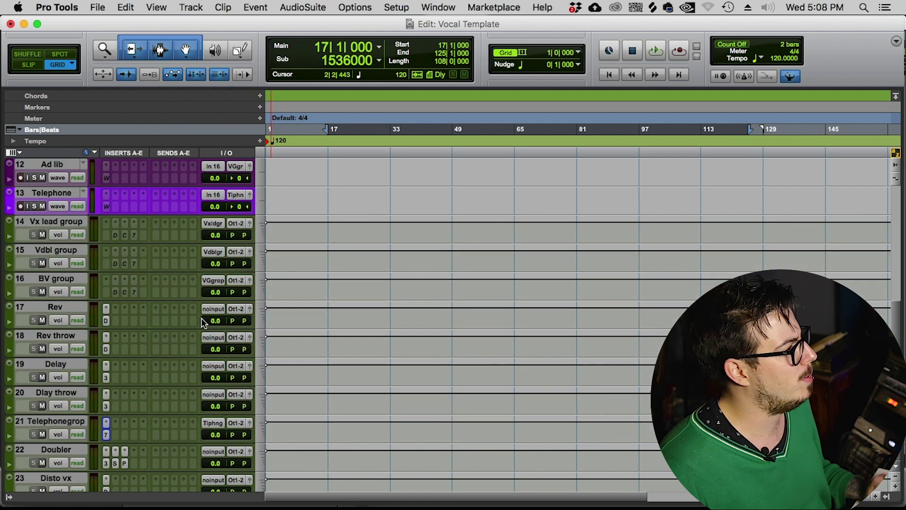
- Recolour the effect tracks from Rev to Disto vx a darker bluish green, distinct from the three vocal group tracks
{"action": "scroll", "coordinate": [65, 245], "scroll_direction": "down", "scroll_amount": 2}
{"action": "left_click", "coordinate": [65, 245]}
{"action": "scroll", "coordinate": [65, 244], "scroll_direction": "up", "scroll_amount": 1}
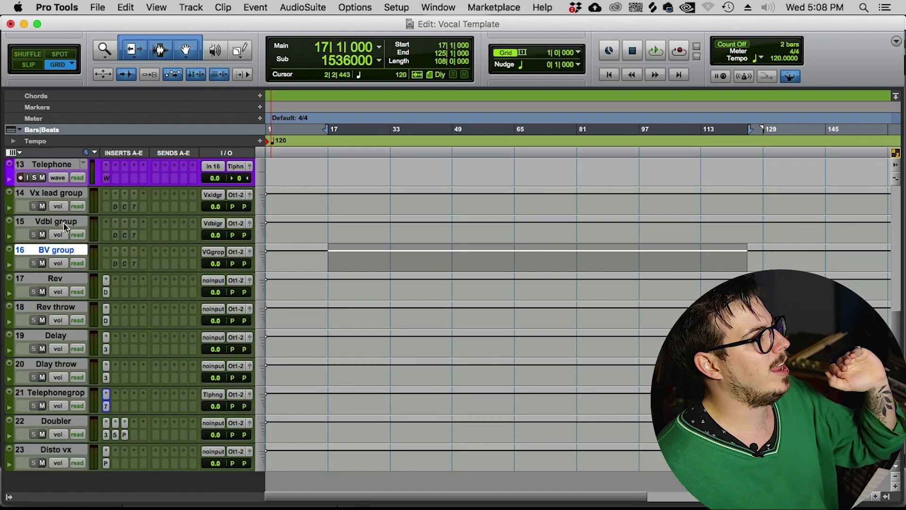
{"action": "left_click", "coordinate": [62, 195], "text": "shift"}
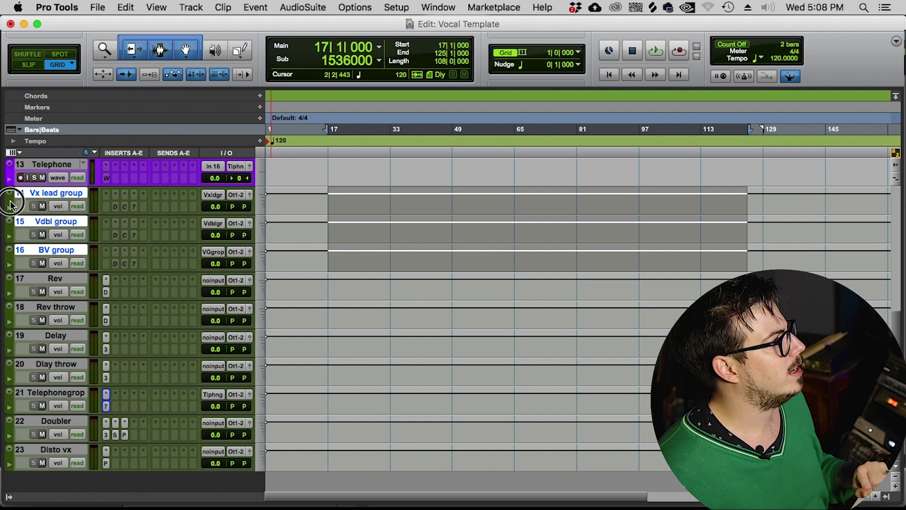
{"action": "double_click", "coordinate": [10, 201]}
{"action": "left_click", "coordinate": [25, 278]}
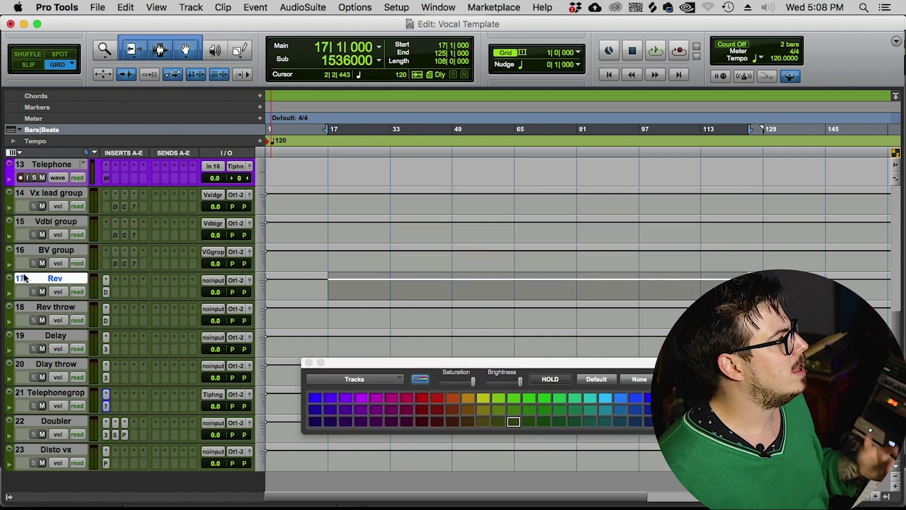
{"action": "left_click", "coordinate": [66, 455], "text": "shift"}
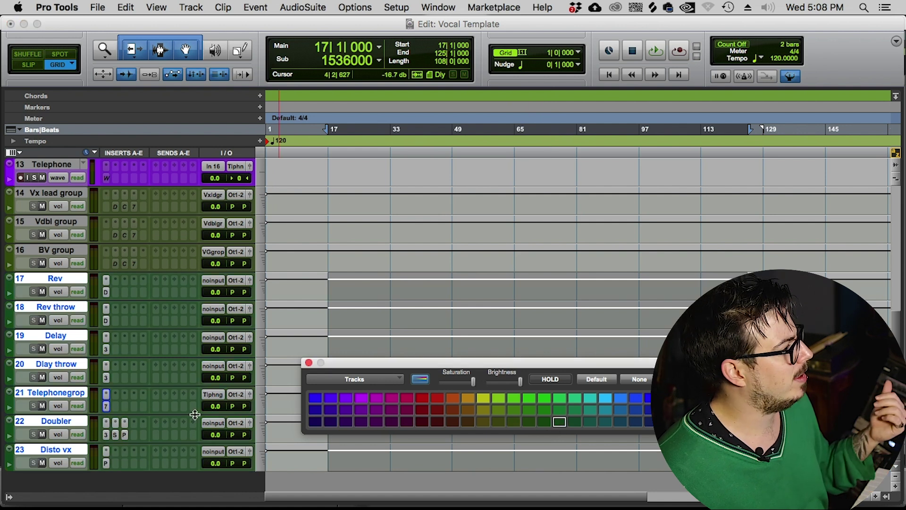
{"action": "left_click", "coordinate": [67, 193]}
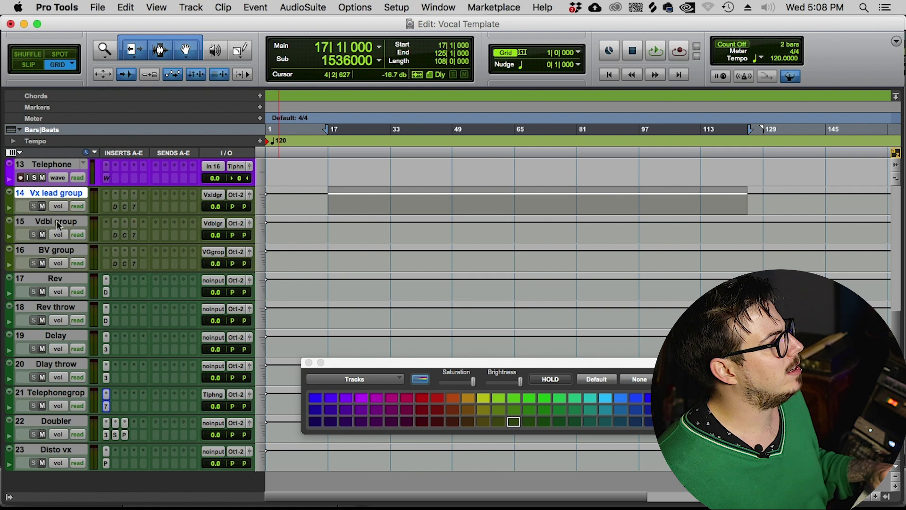
{"action": "left_click", "coordinate": [56, 249], "text": "shift"}
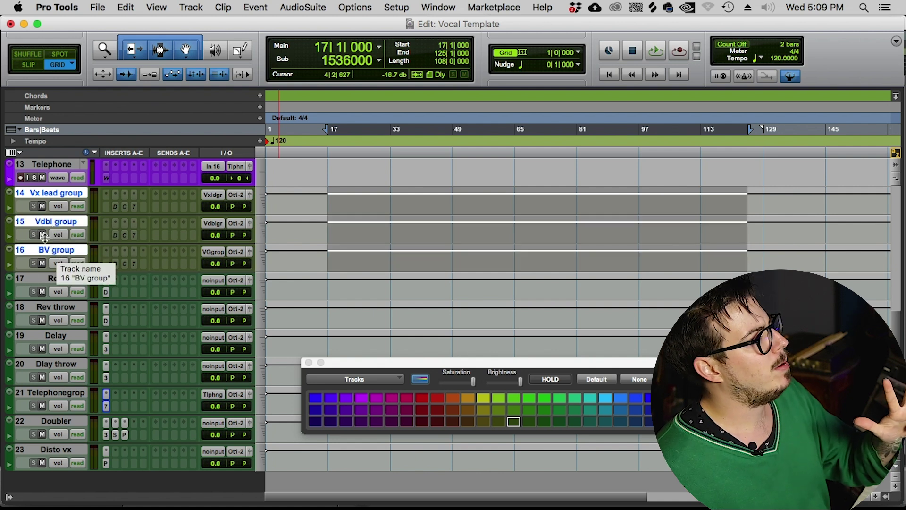
{"action": "left_click", "coordinate": [42, 274]}
{"action": "left_click", "coordinate": [44, 306]}
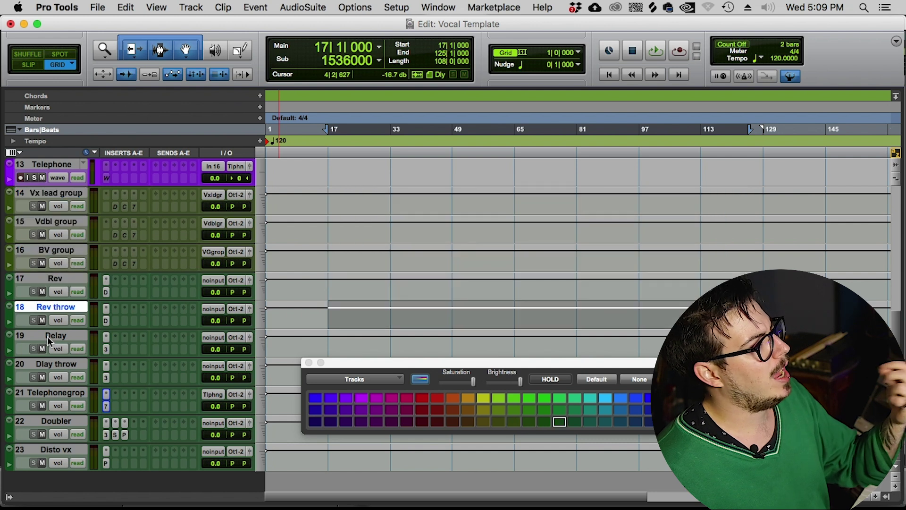
- Show the Sends F-J column and assign send A of Vx lead group, Vdbl group and BV group to the Rev track
{"action": "right_click", "coordinate": [165, 151]}
{"action": "left_click", "coordinate": [191, 229]}
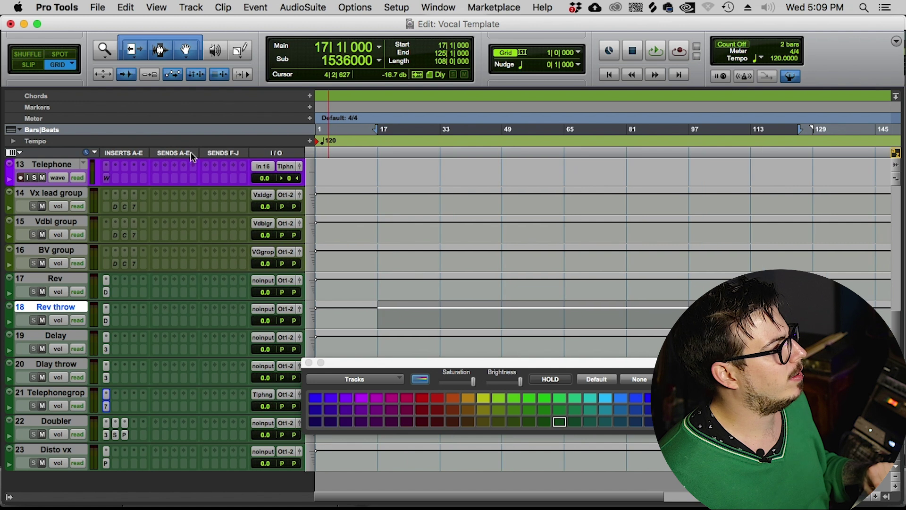
{"action": "left_click", "coordinate": [56, 251]}
{"action": "left_click", "coordinate": [45, 196], "text": "shift"}
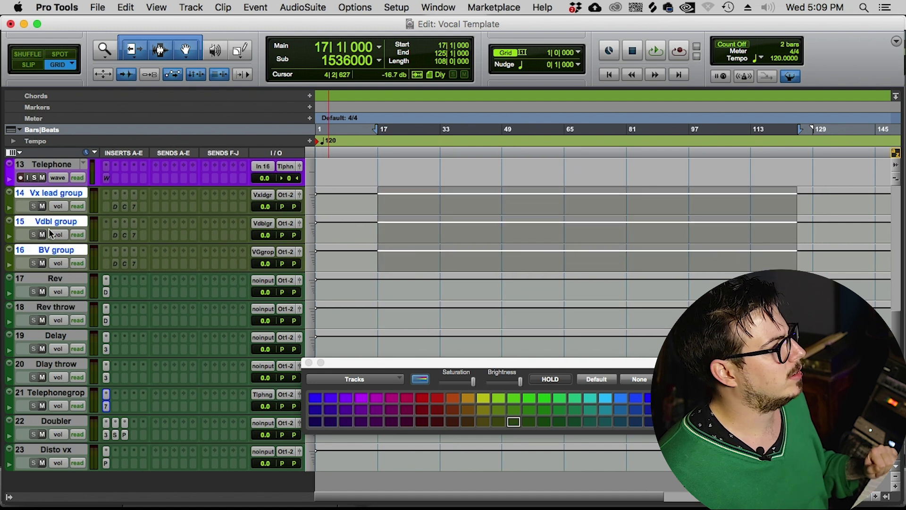
{"action": "left_click", "coordinate": [155, 194]}
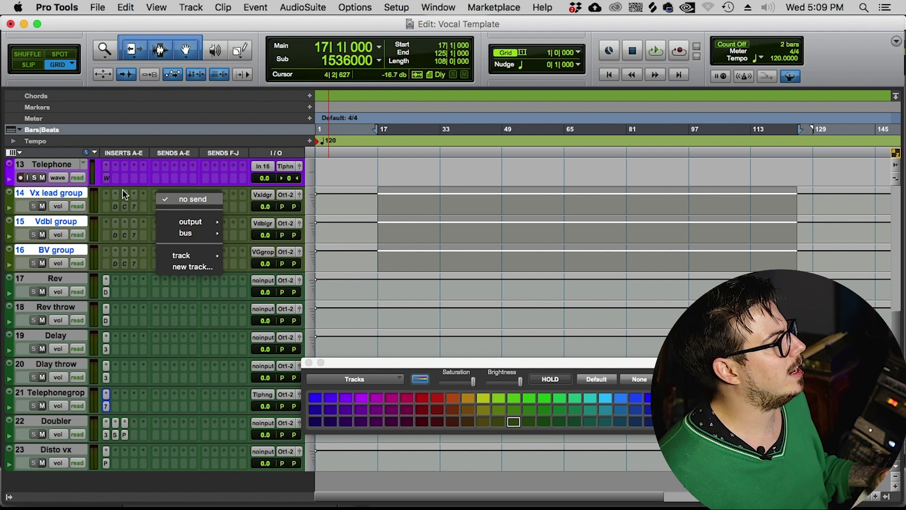
{"action": "mouse_move", "coordinate": [198, 256]}
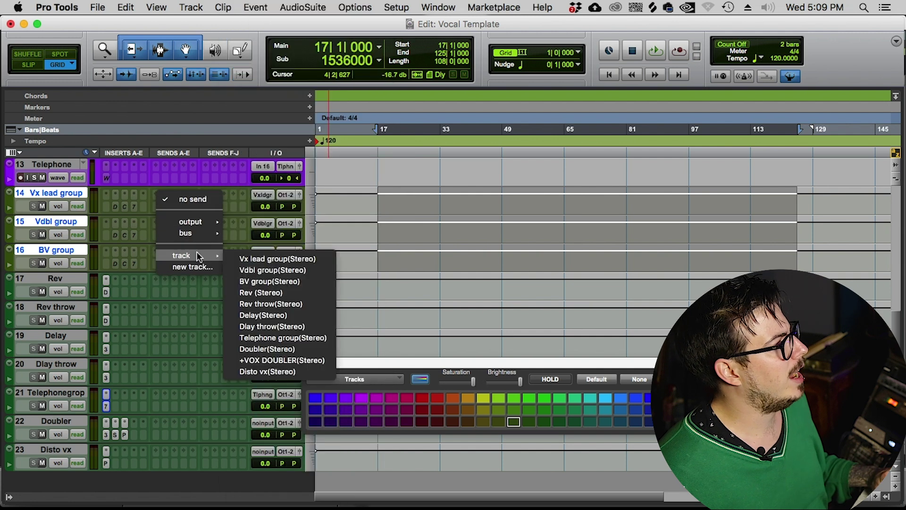
{"action": "left_click", "coordinate": [310, 293], "text": "alt+shift"}
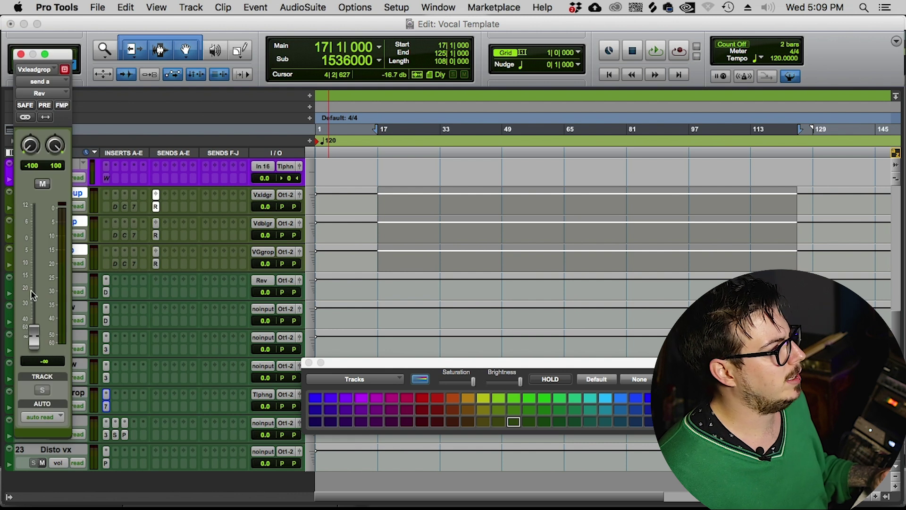
- On the three vocal group tracks, assign sends B to E to Rev throw, Delay, Dlay throw and Telephone group
{"action": "left_click", "coordinate": [165, 196]}
{"action": "mouse_move", "coordinate": [193, 255]}
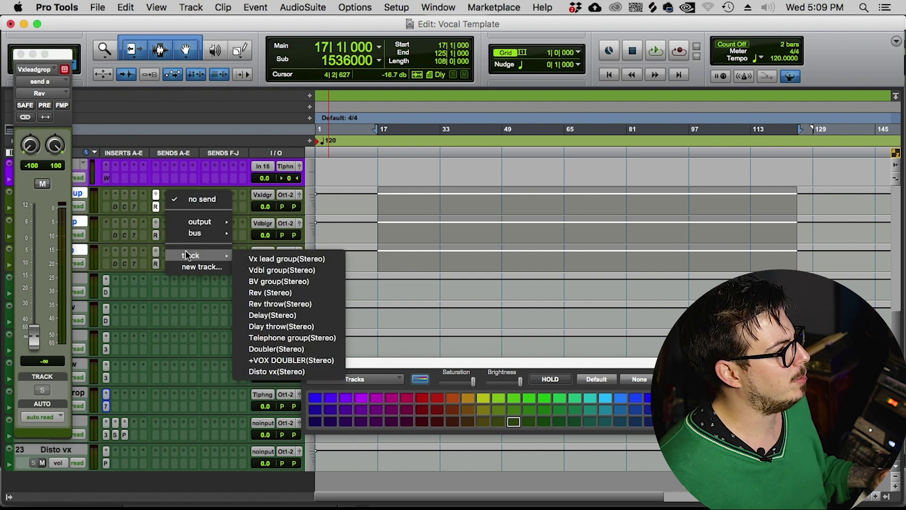
{"action": "left_click", "coordinate": [296, 307], "text": "alt+shift"}
{"action": "left_click", "coordinate": [174, 194]}
{"action": "mouse_move", "coordinate": [200, 255]}
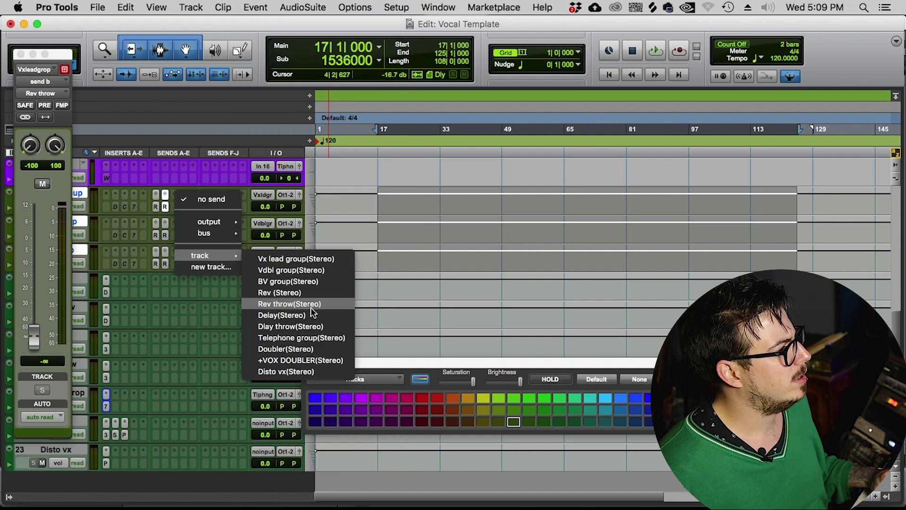
{"action": "left_click", "coordinate": [311, 315], "text": "alt+shift"}
{"action": "left_click", "coordinate": [183, 195]}
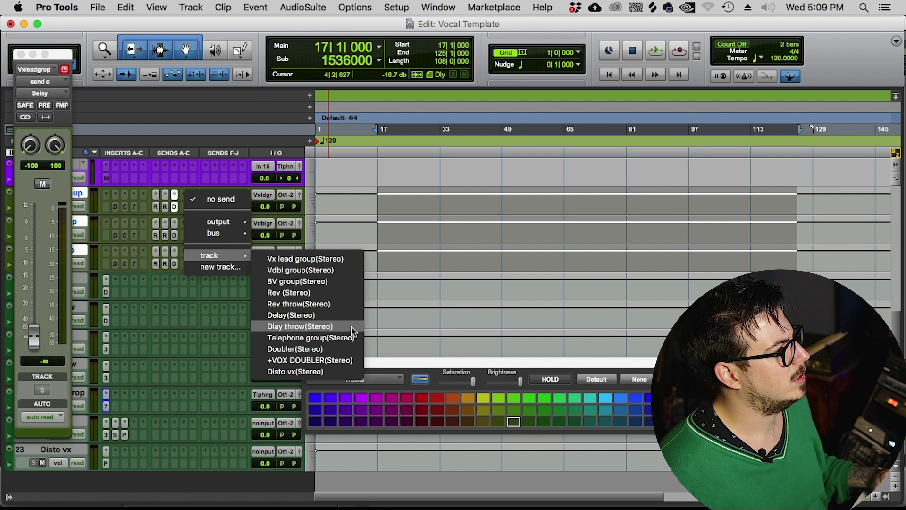
{"action": "left_click", "coordinate": [351, 327], "text": "alt+shift"}
{"action": "left_click", "coordinate": [193, 194]}
{"action": "left_click", "coordinate": [311, 337], "text": "alt+shift"}
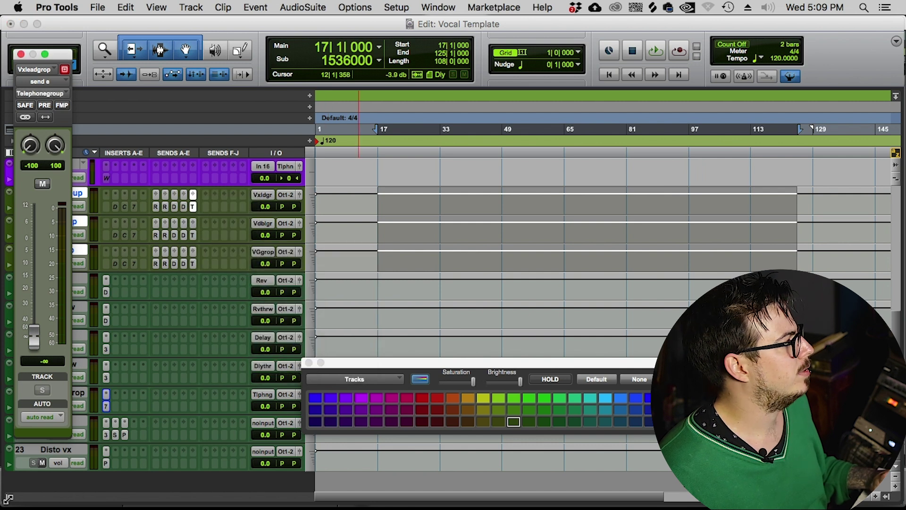
- Assign send F to Doubler and send G to Disto vx on the three vocal group tracks
{"action": "left_click", "coordinate": [8, 499]}
{"action": "left_click", "coordinate": [320, 194]}
{"action": "mouse_move", "coordinate": [347, 255]}
{"action": "left_click", "coordinate": [480, 348], "text": "alt+shift"}
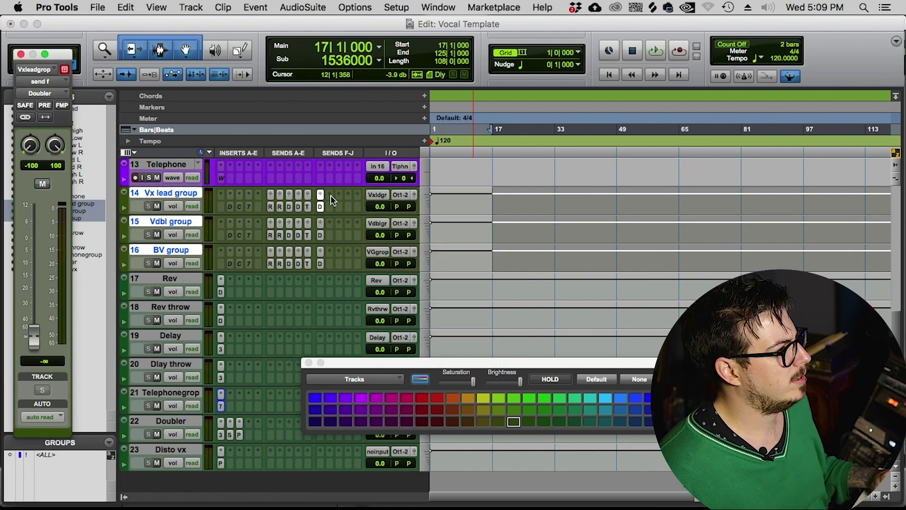
{"action": "left_click", "coordinate": [331, 195]}
{"action": "mouse_move", "coordinate": [368, 256]}
{"action": "left_click", "coordinate": [480, 360], "text": "alt+shift"}
{"action": "key", "text": "super+bracketleft"}
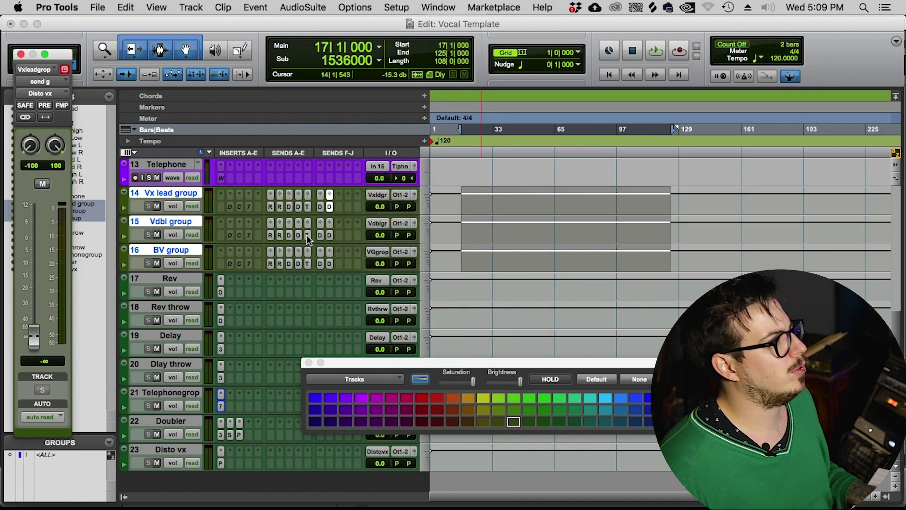
- Raise the Vx lead group's Rev send to about -7.0 dB and open its Rev throw, Delay and Dlay throw sends in turn
{"action": "left_click", "coordinate": [270, 207]}
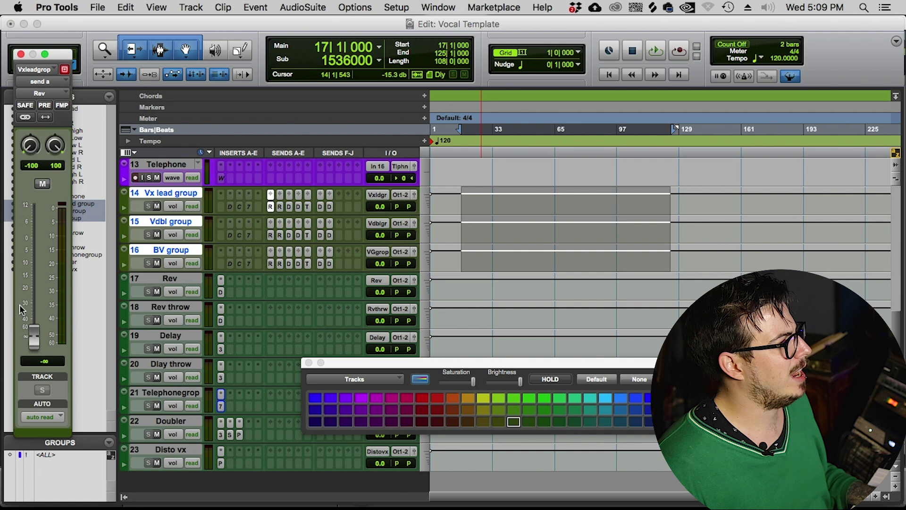
{"action": "left_click_drag", "start_coordinate": [42, 343], "coordinate": [52, 258]}
{"action": "left_click", "coordinate": [177, 285]}
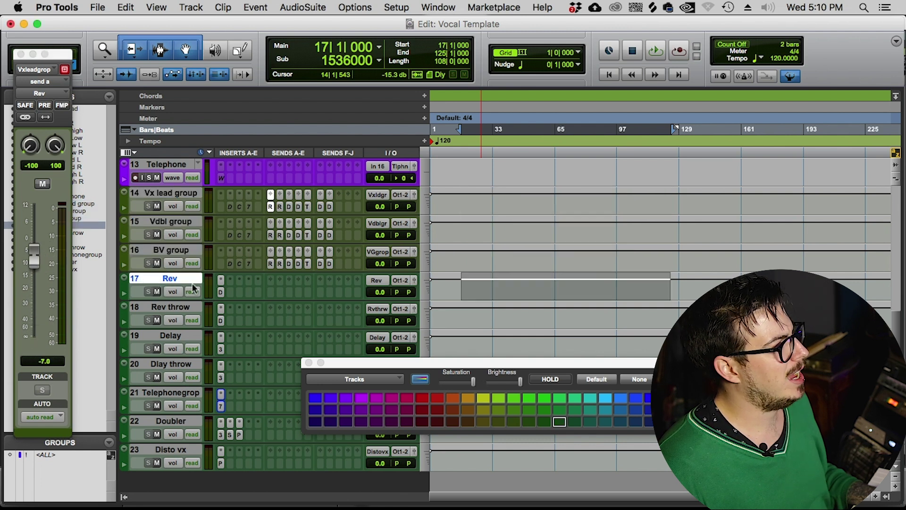
{"action": "left_click", "coordinate": [280, 206]}
{"action": "left_click", "coordinate": [289, 206]}
{"action": "left_click", "coordinate": [298, 206]}
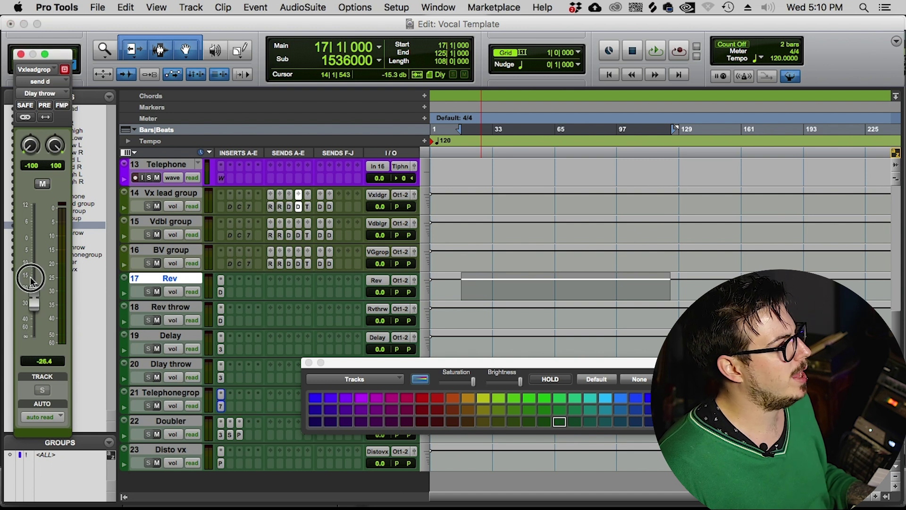
- Show an automation lane under Vx lead group set to the Rev throw send level and enlarge its height
{"action": "left_click", "coordinate": [125, 207]}
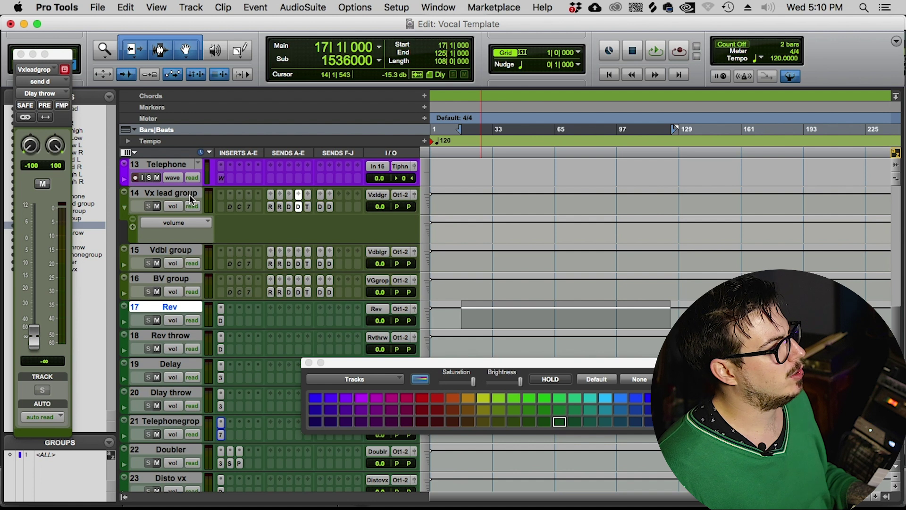
{"action": "left_click", "coordinate": [121, 202]}
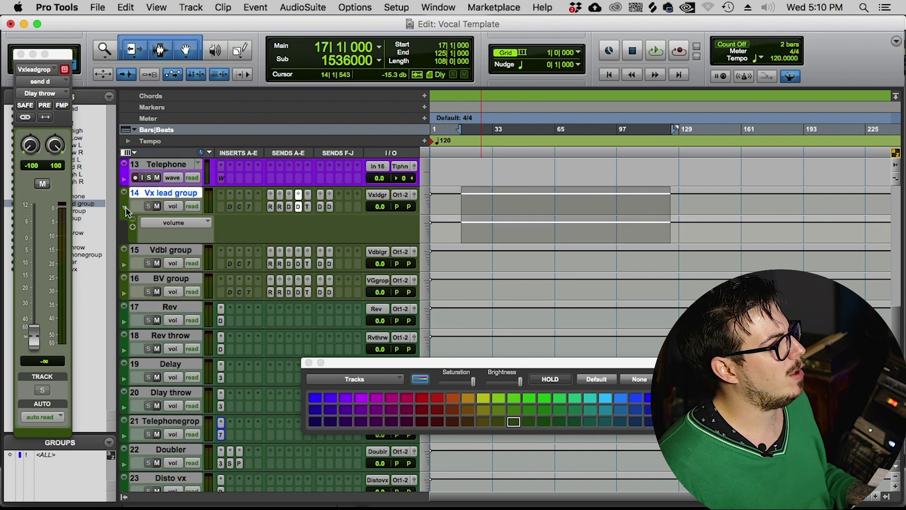
{"action": "left_click", "coordinate": [125, 208]}
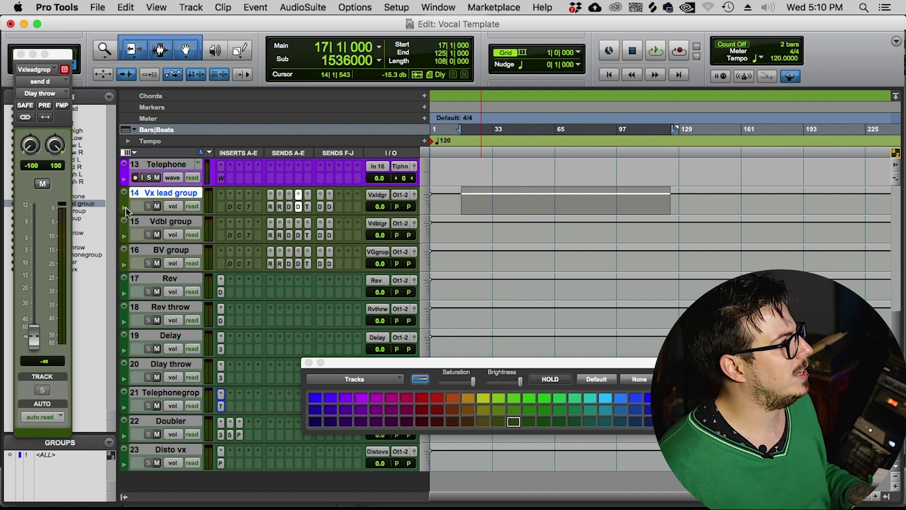
{"action": "left_click", "coordinate": [126, 207]}
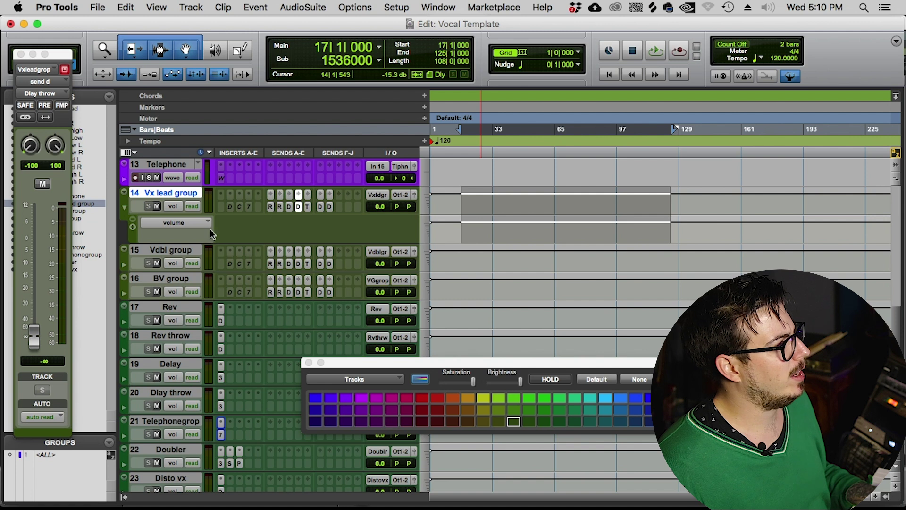
{"action": "left_click", "coordinate": [190, 226]}
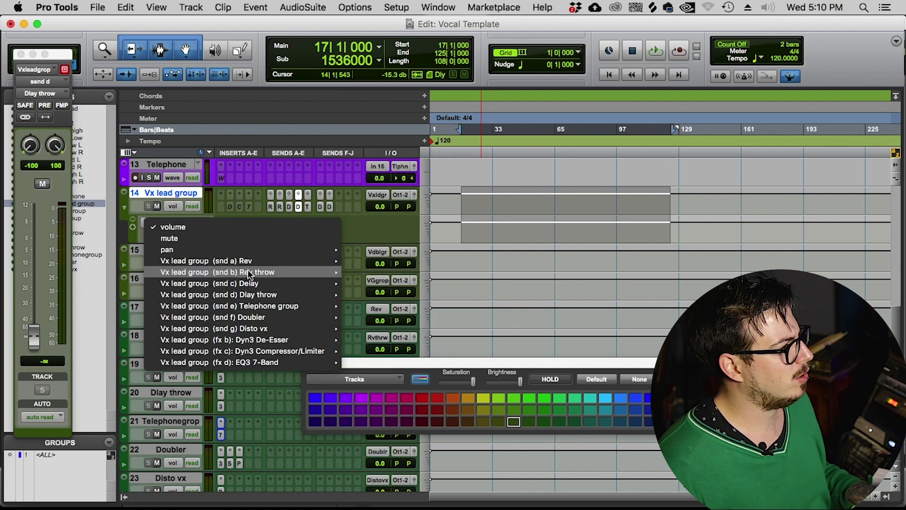
{"action": "mouse_move", "coordinate": [299, 272]}
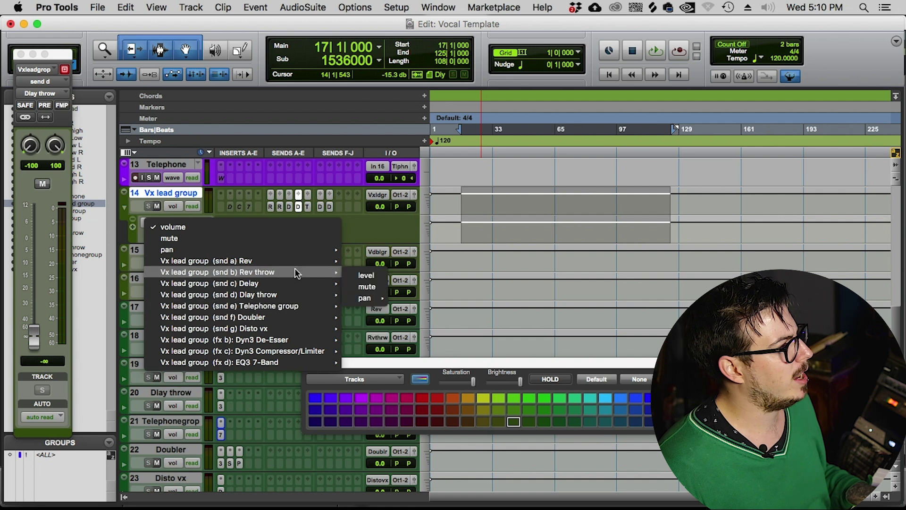
{"action": "left_click", "coordinate": [372, 277]}
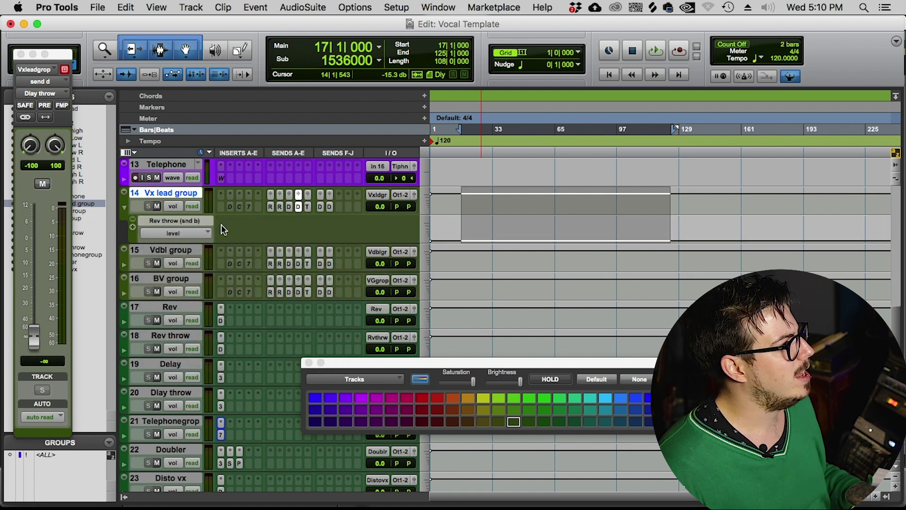
{"action": "left_click_drag", "start_coordinate": [177, 247], "coordinate": [180, 385]}
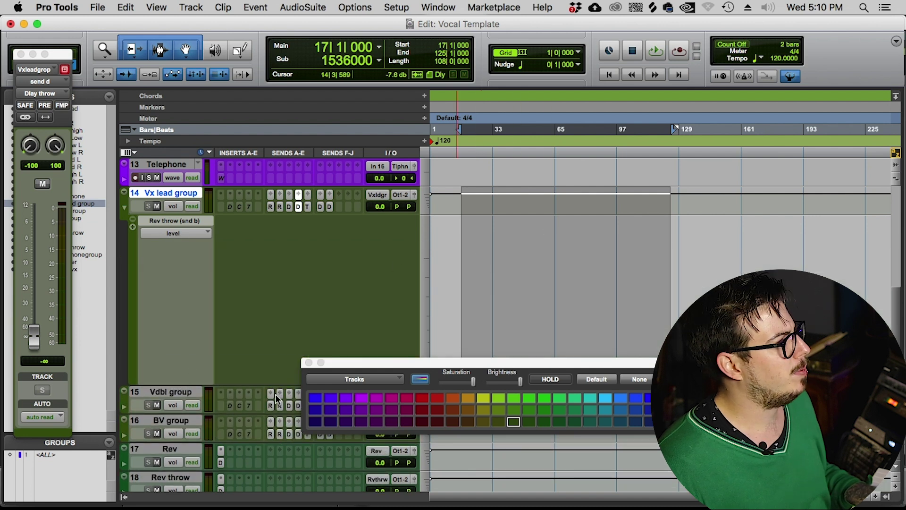
- Close the colour palette and raise the Vx lead group's Rev throw send automation to about +0.4 dB from bar 61 to 65
{"action": "left_click", "coordinate": [309, 363]}
{"action": "scroll", "coordinate": [553, 251], "scroll_direction": "up", "scroll_amount": 3}
{"action": "left_click_drag", "start_coordinate": [568, 317], "coordinate": [622, 323]}
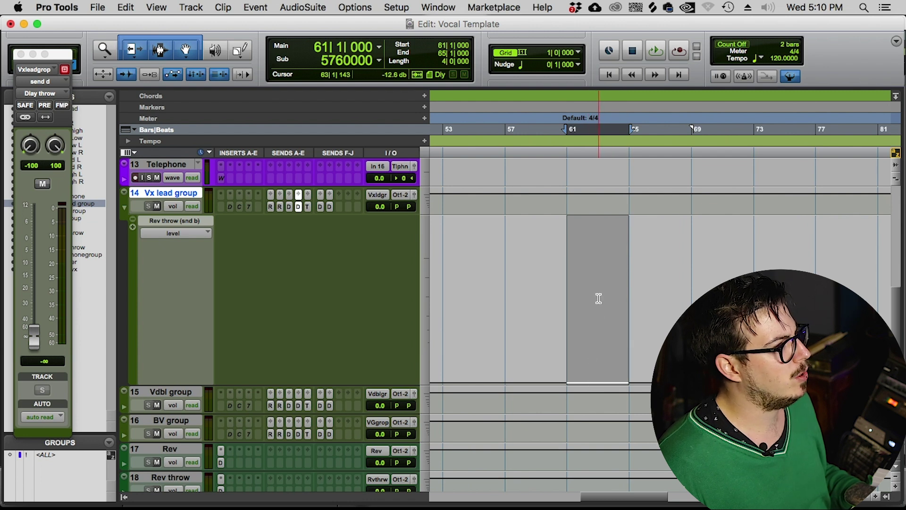
{"action": "left_click_drag", "start_coordinate": [590, 251], "coordinate": [590, 21]}
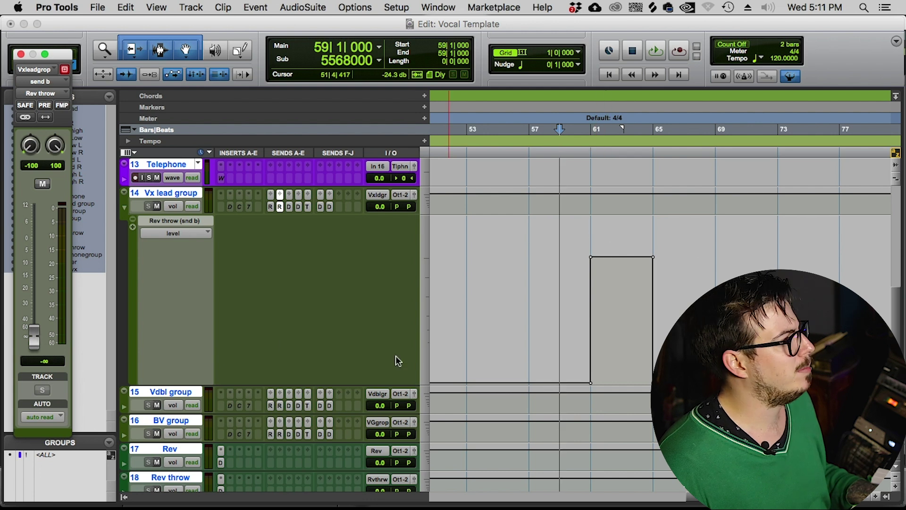
- Play from bar 60 to check the Rev throw send automation on Vx lead group, and stop playback
{"action": "left_click", "coordinate": [575, 271]}
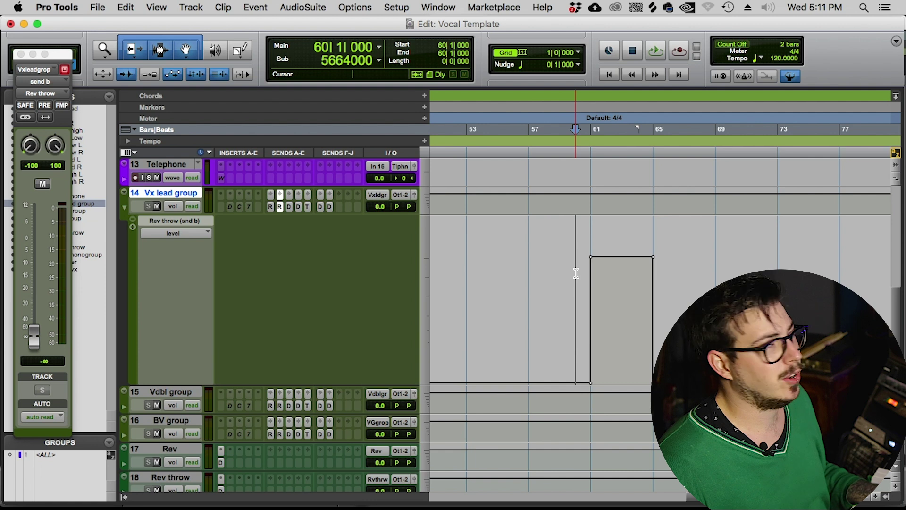
{"action": "key", "text": "space"}
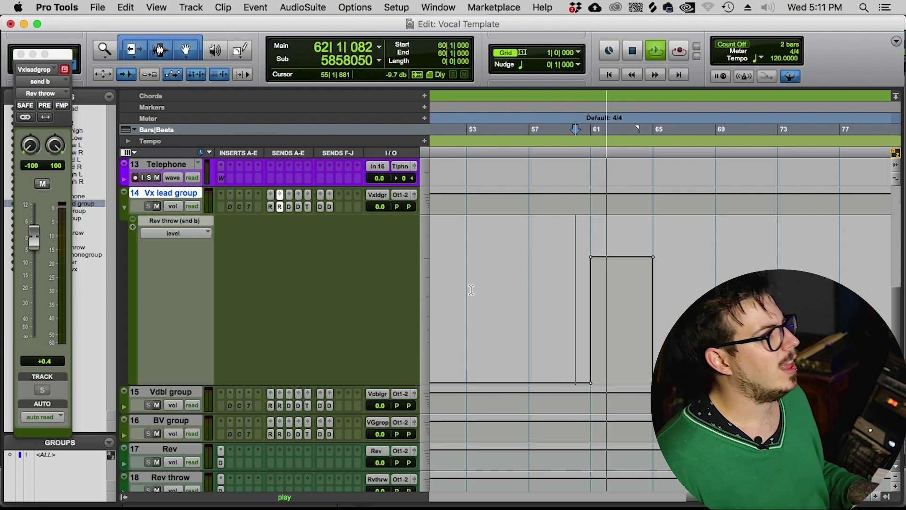
{"action": "key", "text": "space"}
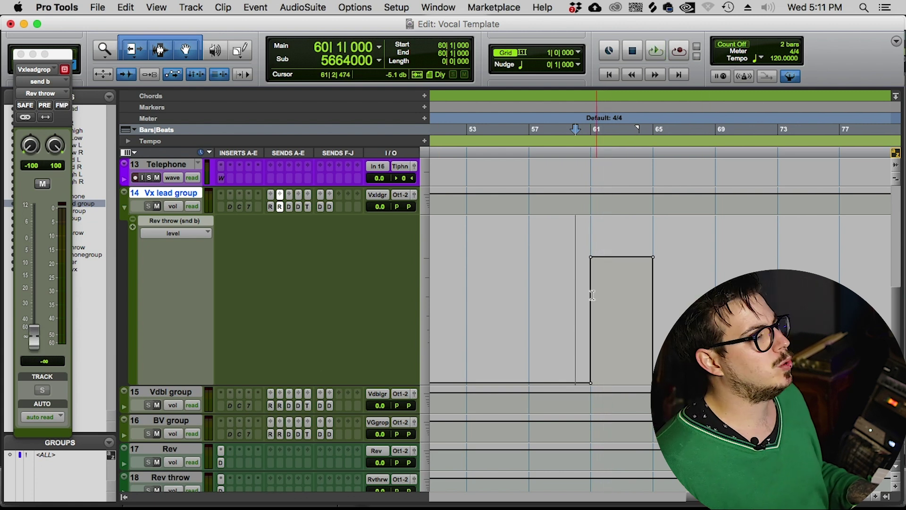
{"action": "scroll", "coordinate": [572, 377], "scroll_direction": "down", "scroll_amount": 2}
{"action": "scroll", "coordinate": [571, 377], "scroll_direction": "up", "scroll_amount": 4}
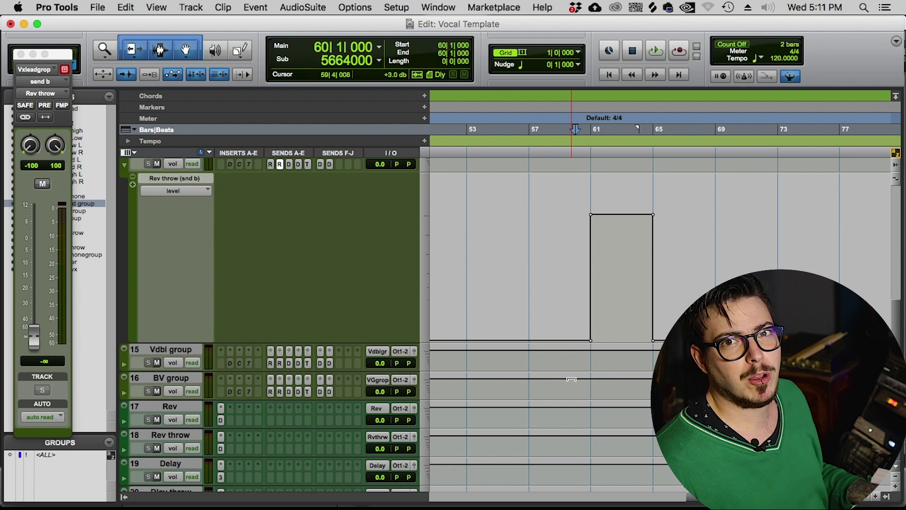
- Select the effect tracks from Rev to Disto vx and make their inserts inactive
{"action": "scroll", "coordinate": [571, 379], "scroll_direction": "down", "scroll_amount": 4}
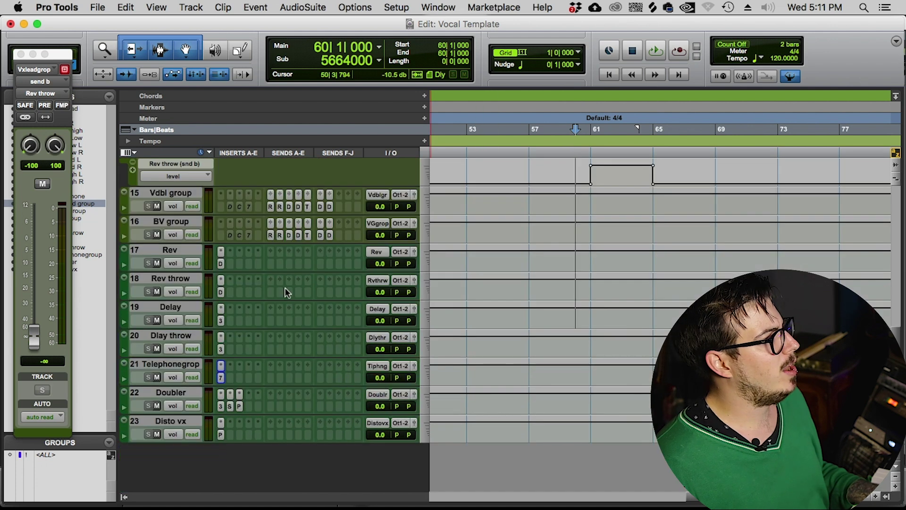
{"action": "left_click", "coordinate": [178, 253]}
{"action": "left_click", "coordinate": [183, 421], "text": "shift"}
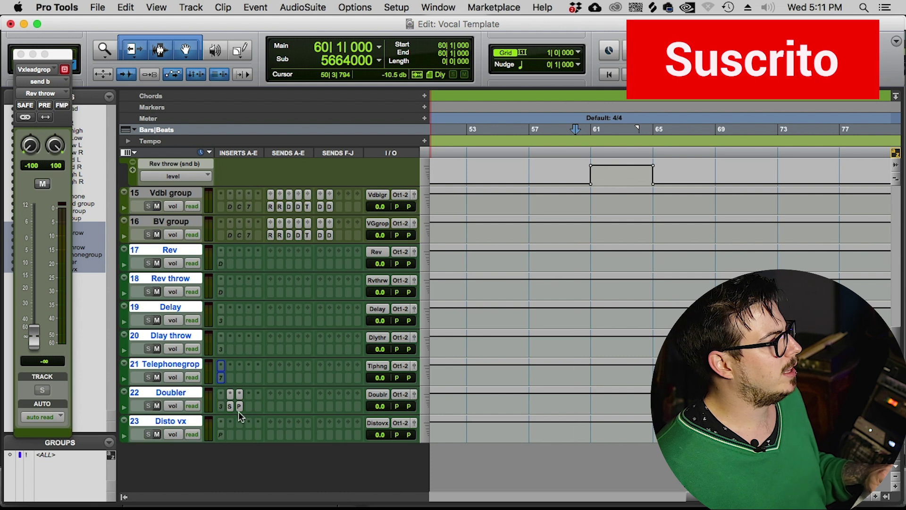
{"action": "scroll", "coordinate": [275, 326], "scroll_direction": "up", "scroll_amount": 14}
{"action": "scroll", "coordinate": [275, 321], "scroll_direction": "down", "scroll_amount": 10}
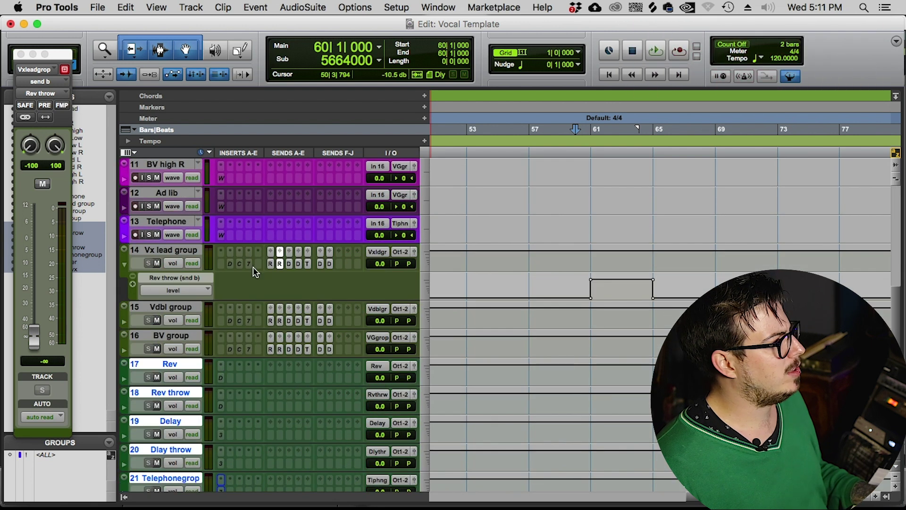
- Close the send window and clear the Rev throw send automation on Vx lead group from bar 59 to 68
{"action": "left_click", "coordinate": [21, 54]}
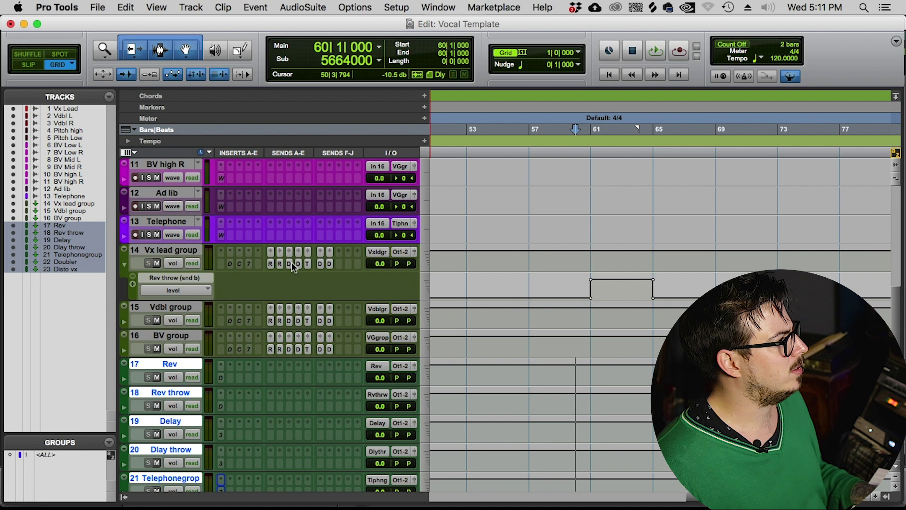
{"action": "left_click", "coordinate": [565, 284]}
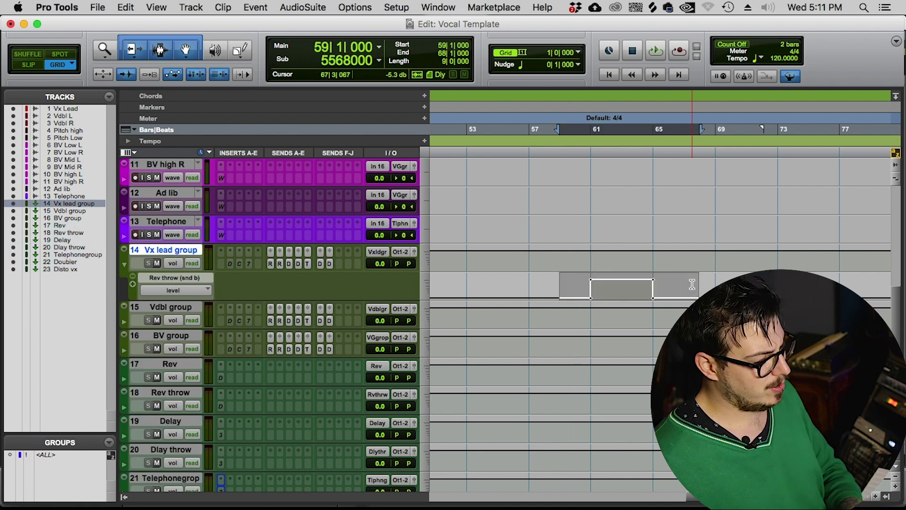
{"action": "key", "text": "r"}
{"action": "key", "text": "r"}
{"action": "key", "text": "r"}
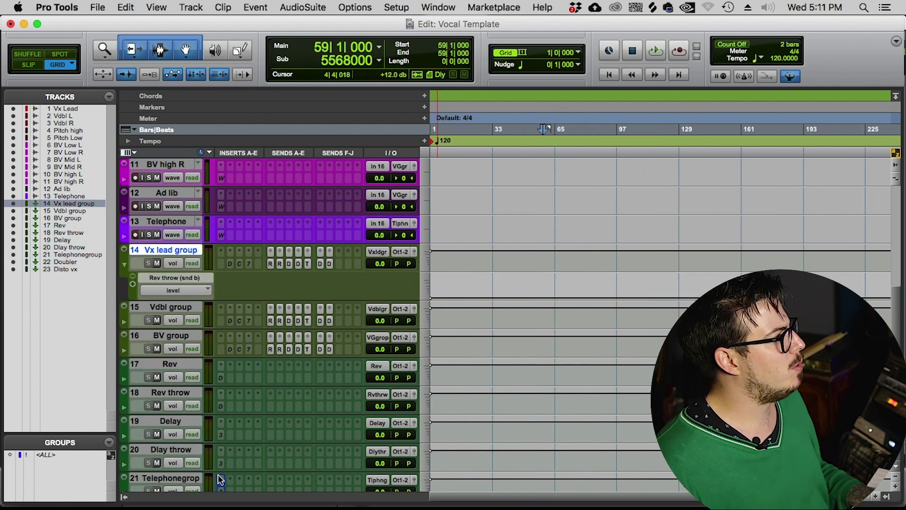
- Hide the track list and, with all tracks selected, open the Save Session Template dialog
{"action": "left_click", "coordinate": [123, 497]}
{"action": "left_click", "coordinate": [39, 449], "text": "shift"}
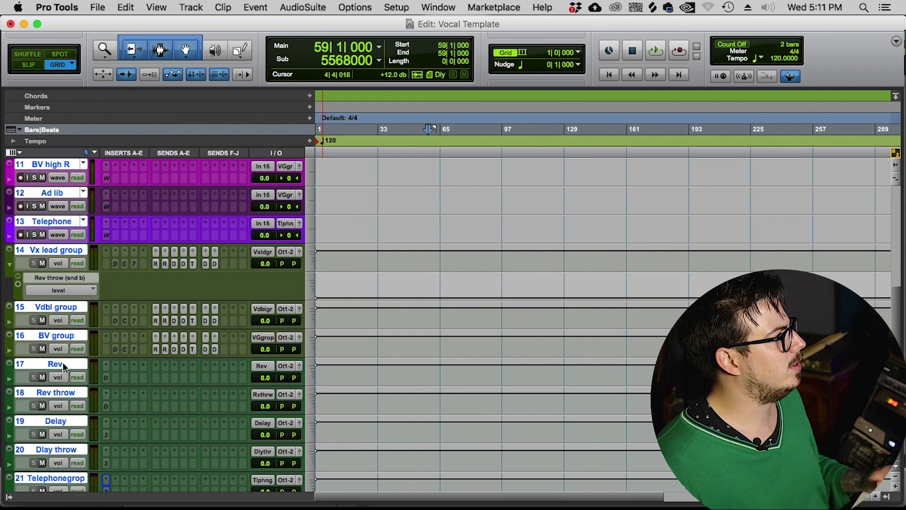
{"action": "left_click", "coordinate": [94, 9]}
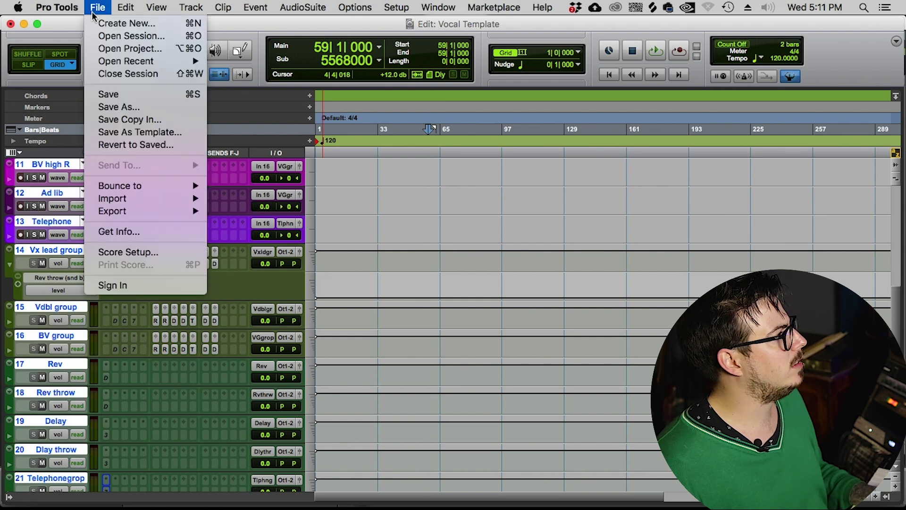
{"action": "left_click", "coordinate": [119, 132]}
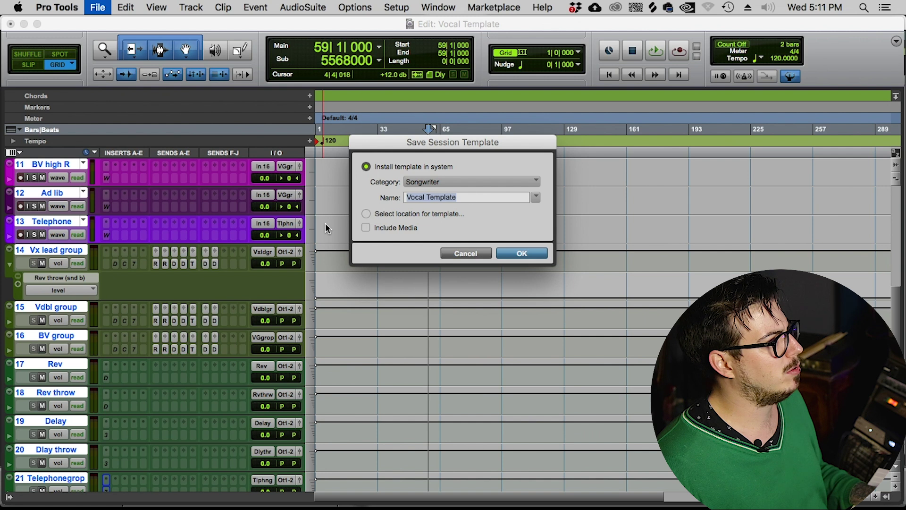
- Compare installing the template in the system with selecting its location, and browse the available template categories
{"action": "left_click", "coordinate": [368, 214]}
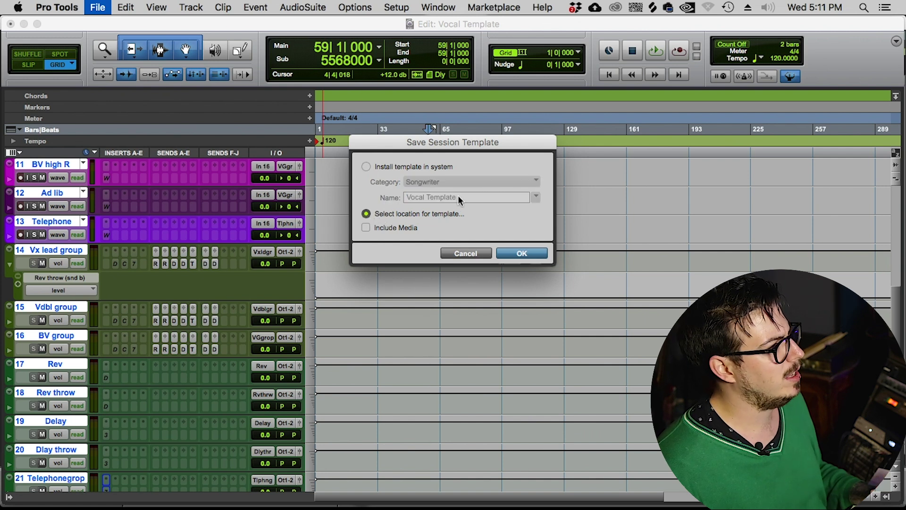
{"action": "left_click", "coordinate": [366, 167]}
{"action": "left_click", "coordinate": [453, 182]}
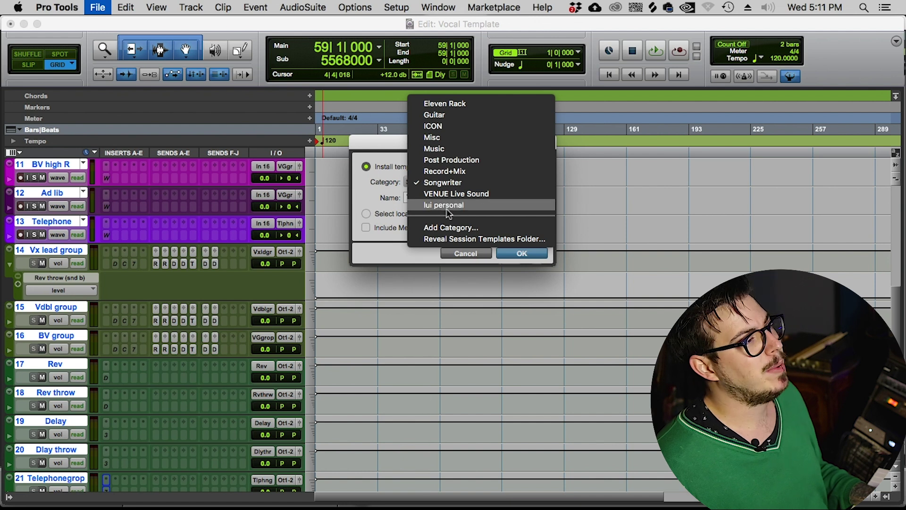
{"action": "left_click", "coordinate": [384, 146]}
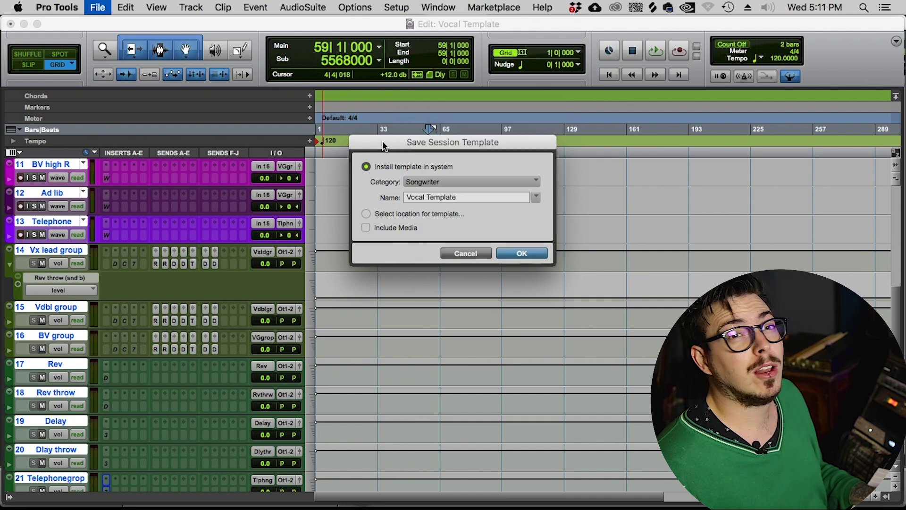
- Save the template as Vocal Template in the PT templates folder using a selected location, without including media
{"action": "left_click", "coordinate": [367, 214]}
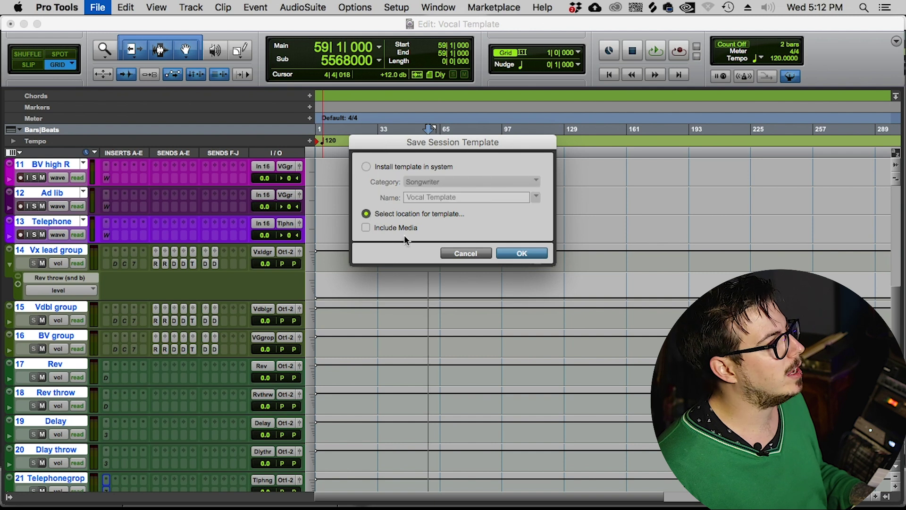
{"action": "left_click", "coordinate": [429, 200]}
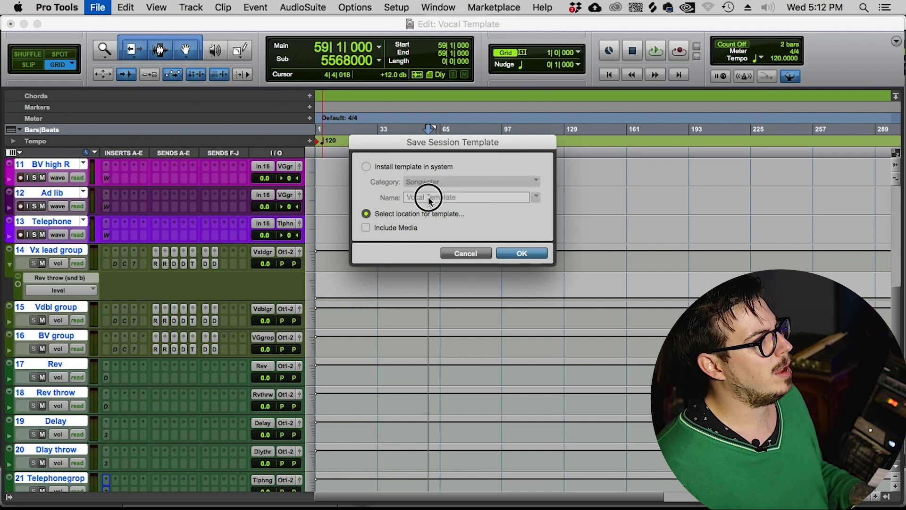
{"action": "left_click", "coordinate": [522, 253]}
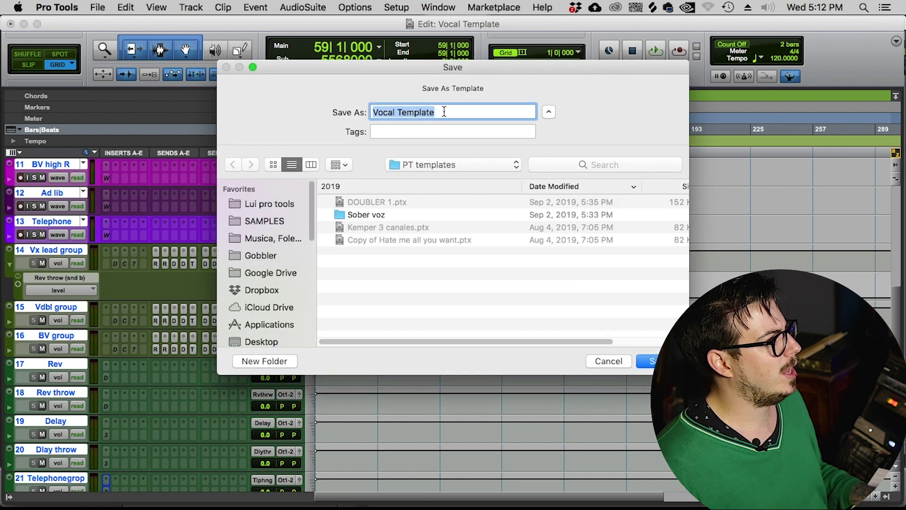
{"action": "scroll", "coordinate": [259, 259], "scroll_direction": "down", "scroll_amount": 5}
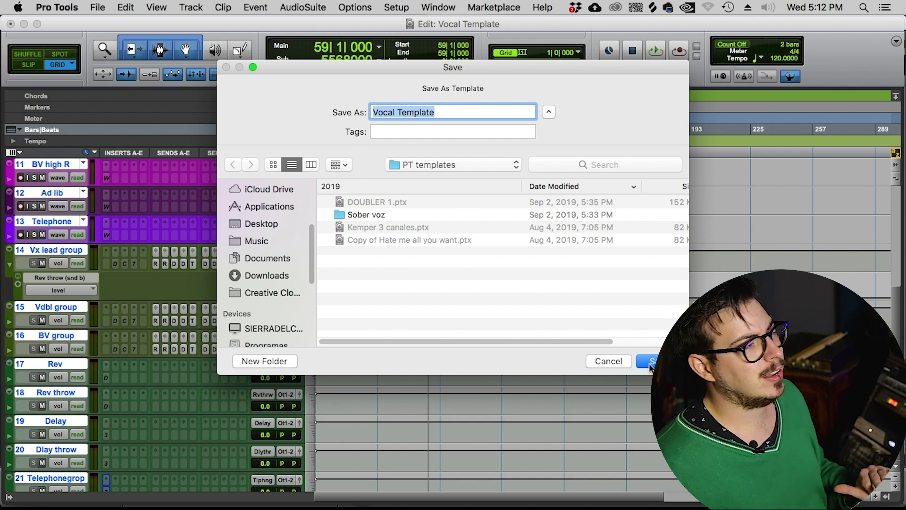
{"action": "left_click", "coordinate": [651, 362]}
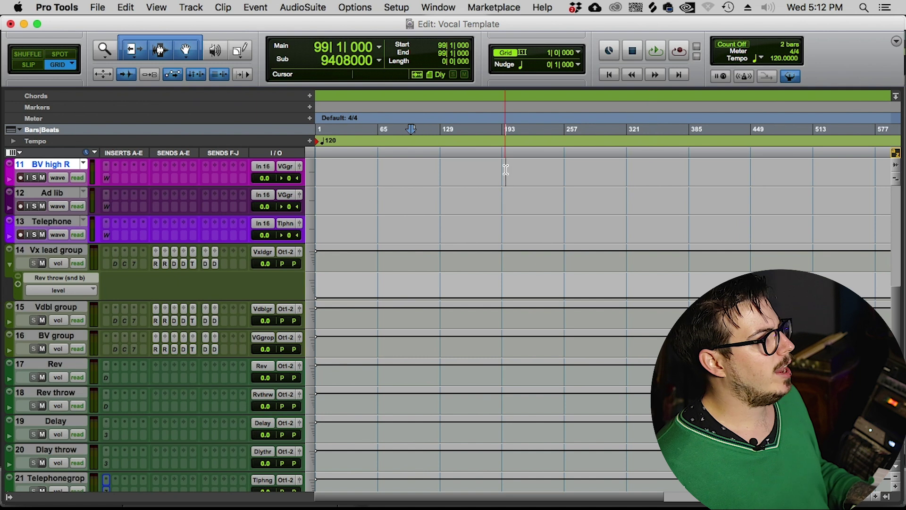
{"action": "scroll", "coordinate": [526, 360], "scroll_direction": "down", "scroll_amount": 4}
{"action": "scroll", "coordinate": [526, 360], "scroll_direction": "down", "scroll_amount": 1}
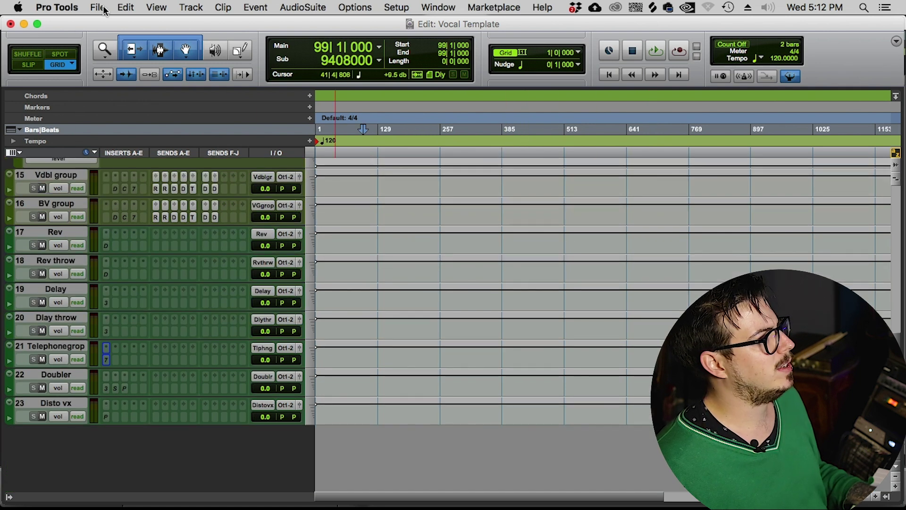
{"action": "scroll", "coordinate": [418, 347], "scroll_direction": "up", "scroll_amount": 6}
{"action": "scroll", "coordinate": [418, 347], "scroll_direction": "down", "scroll_amount": 6}
{"action": "mouse_move", "coordinate": [280, 509]}
{"action": "left_click", "coordinate": [21, 497]}
{"action": "left_click", "coordinate": [313, 29]}
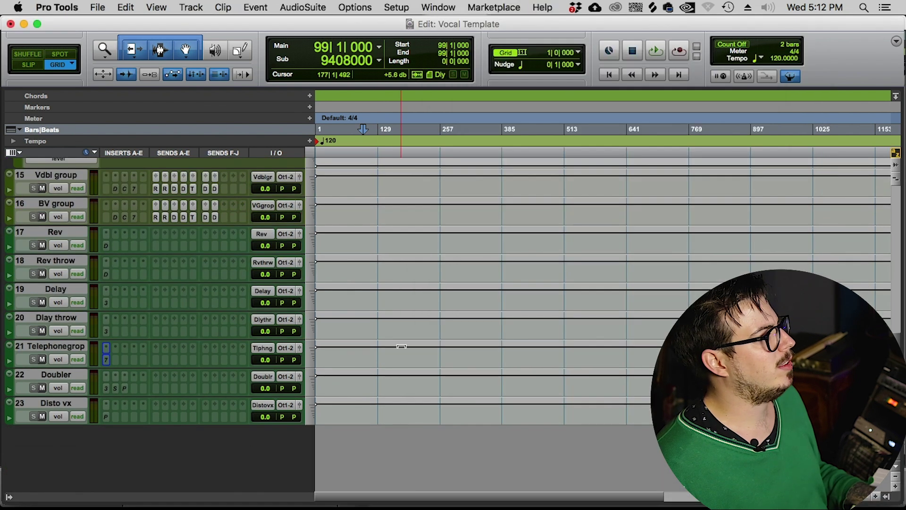
{"action": "scroll", "coordinate": [95, 309], "scroll_direction": "up", "scroll_amount": 5}
{"action": "scroll", "coordinate": [372, 388], "scroll_direction": "down", "scroll_amount": 4}
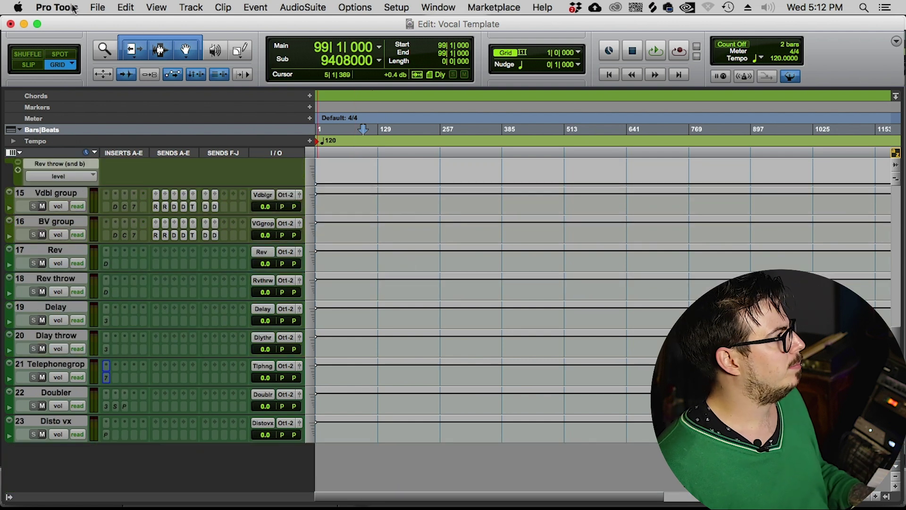
- Start a session data import from the file Vocal Template.ptxt in the PT templates folder
{"action": "left_click", "coordinate": [96, 8]}
{"action": "mouse_move", "coordinate": [181, 198]}
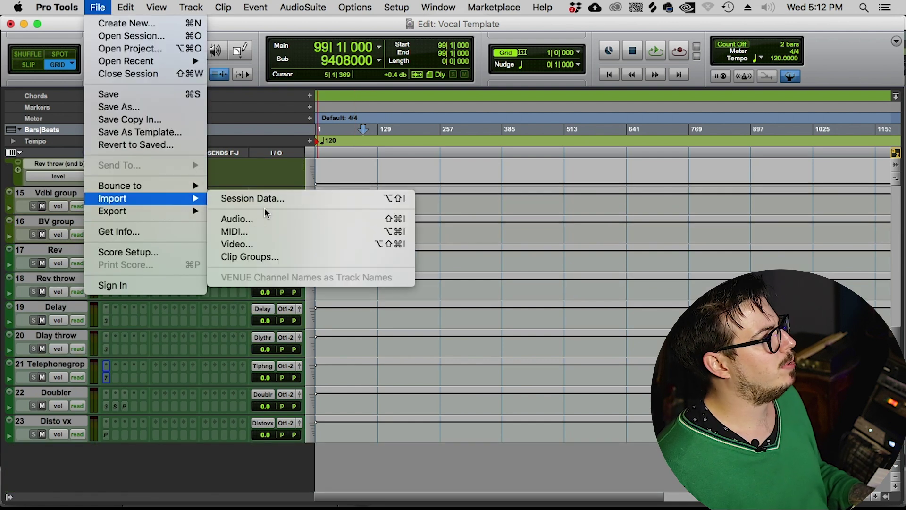
{"action": "left_click", "coordinate": [270, 197]}
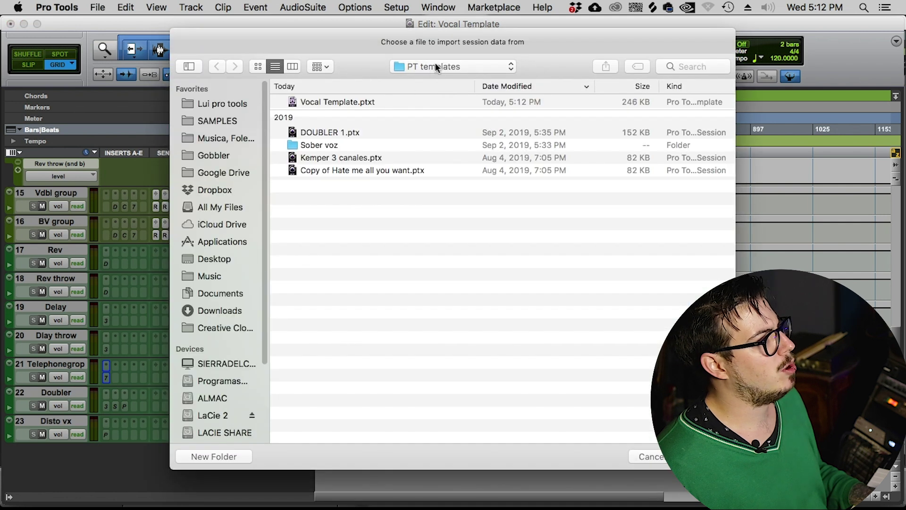
{"action": "double_click", "coordinate": [347, 103]}
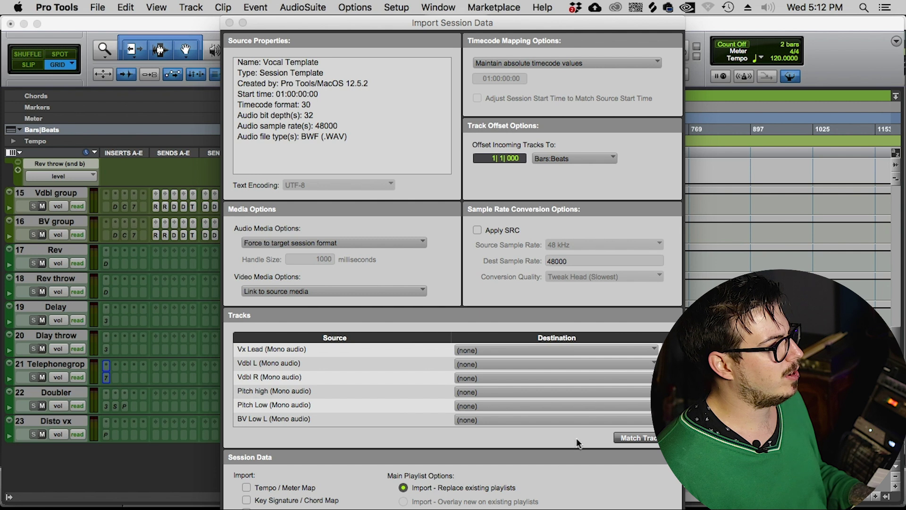
- Import every source track, from Vx Lead to Disto vx, as a new track and look over the imported tracks
{"action": "key", "text": "super+a"}
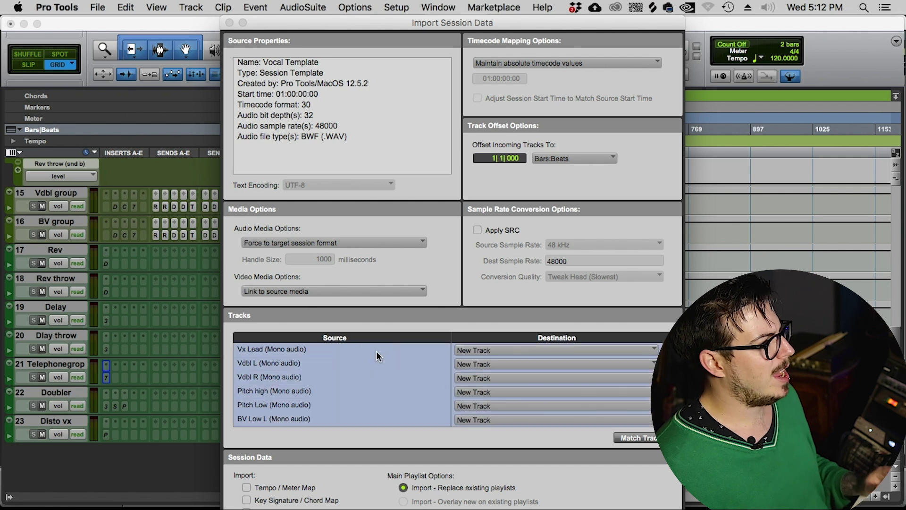
{"action": "scroll", "coordinate": [425, 377], "scroll_direction": "down", "scroll_amount": 5}
{"action": "scroll", "coordinate": [462, 385], "scroll_direction": "down", "scroll_amount": 1}
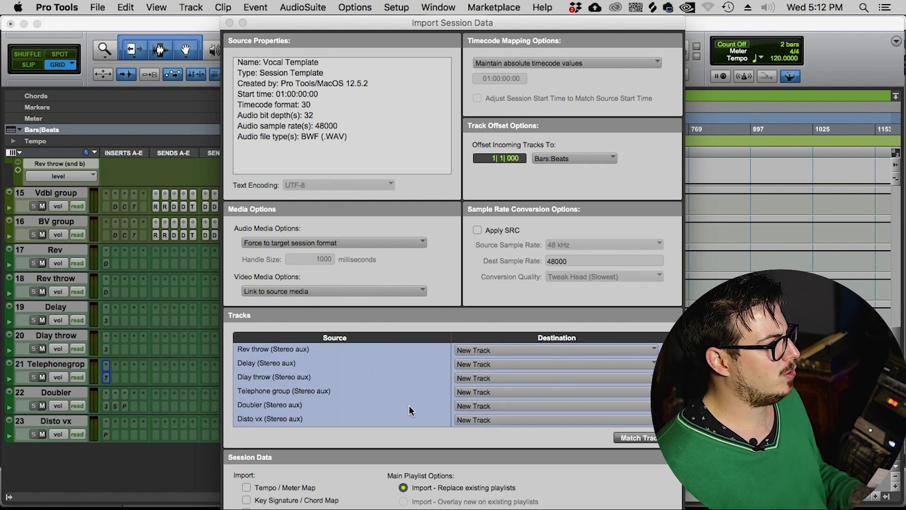
{"action": "key", "text": "Return"}
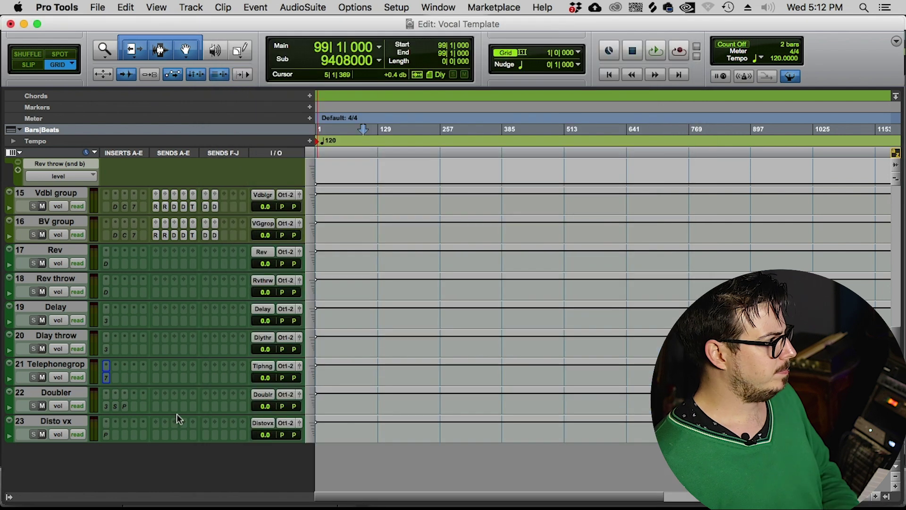
{"action": "scroll", "coordinate": [155, 382], "scroll_direction": "up", "scroll_amount": 15}
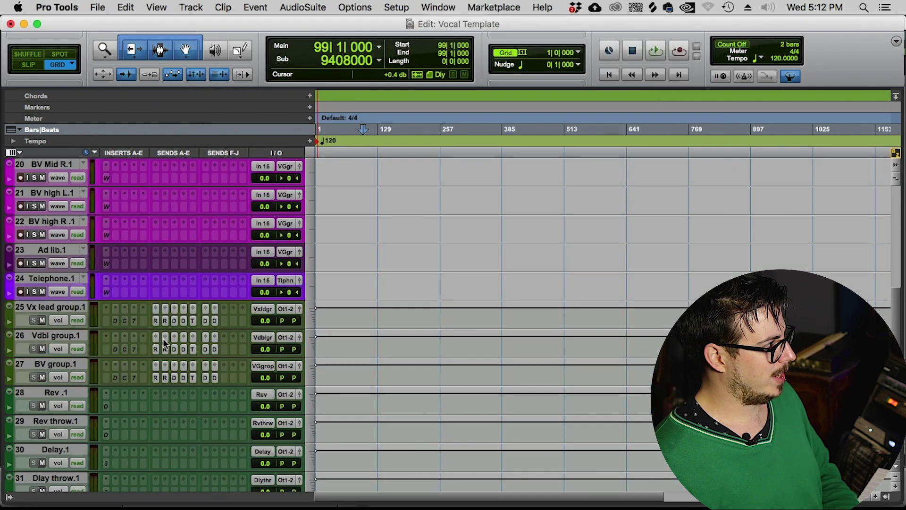
{"action": "scroll", "coordinate": [168, 330], "scroll_direction": "up", "scroll_amount": 8}
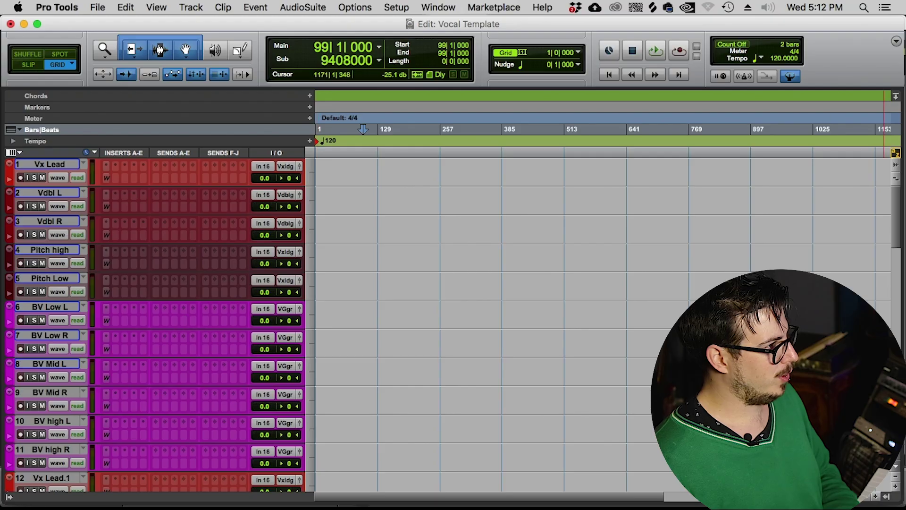